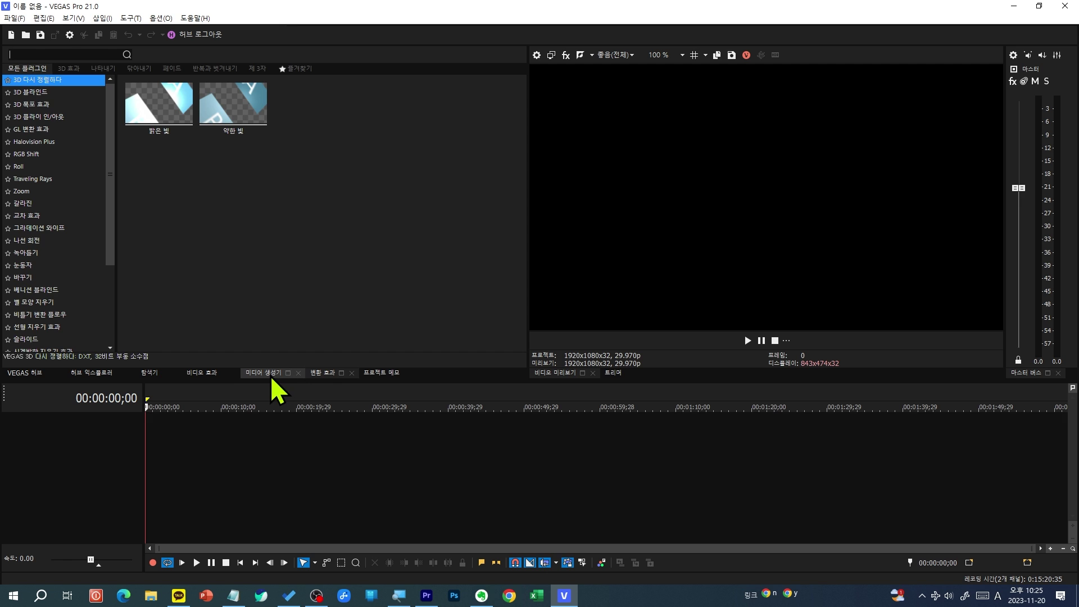
View the available media generators, and return to the file explorer listing the Captures folder
click(273, 376)
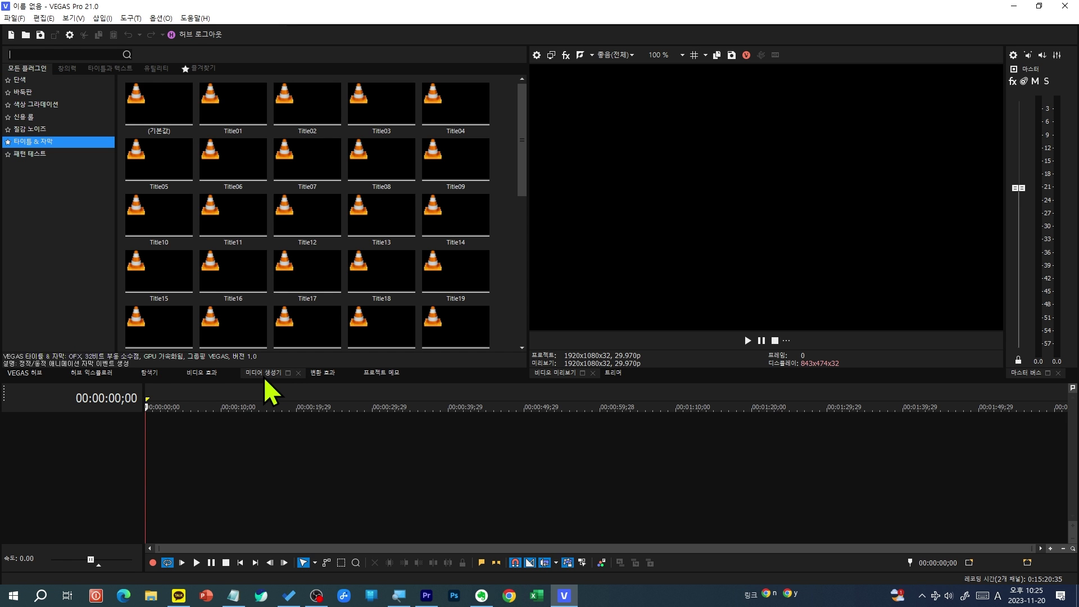
click(149, 373)
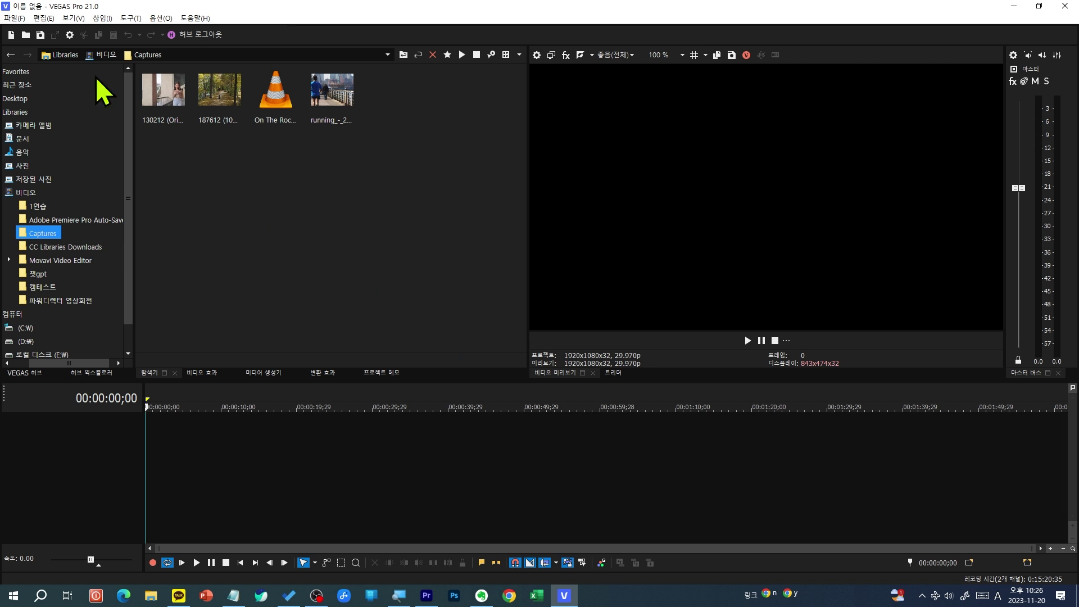
Create a new 16 x 9 project at 30p with HD (1080) resolution
click(9, 20)
click(14, 35)
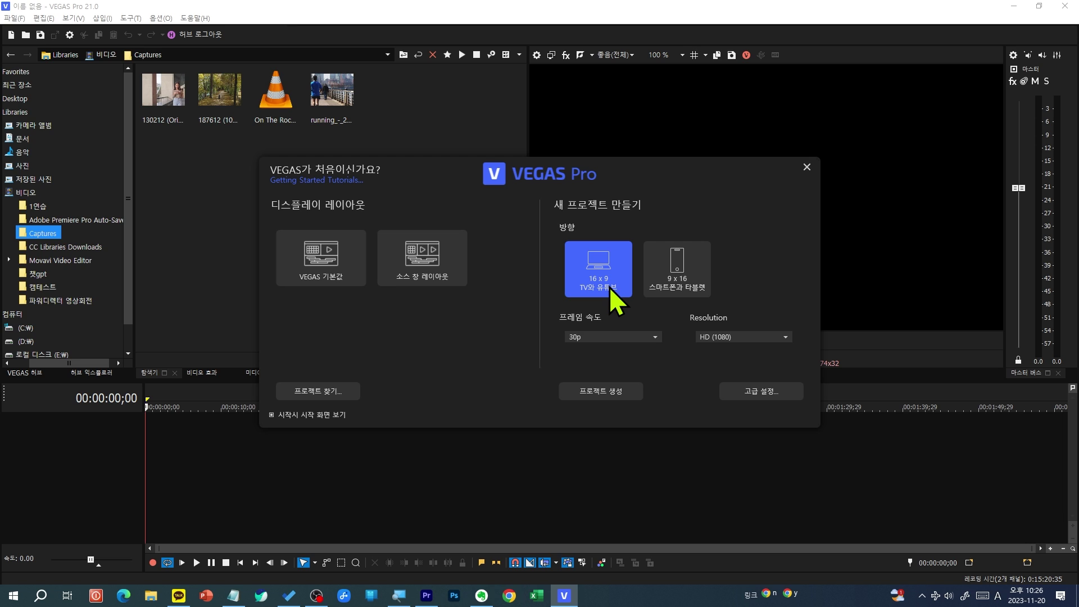
click(676, 284)
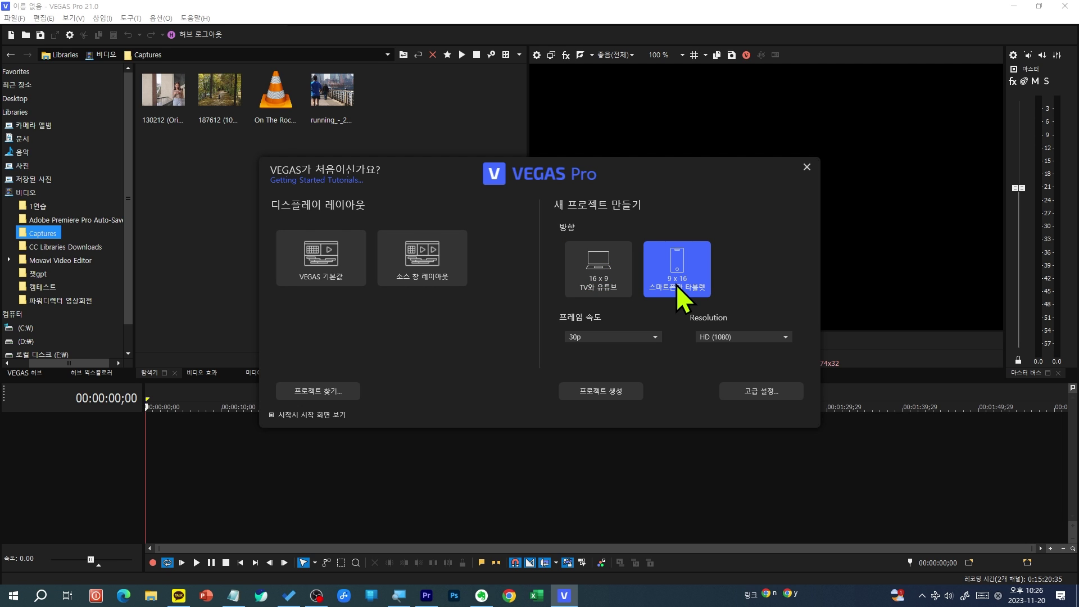
click(603, 285)
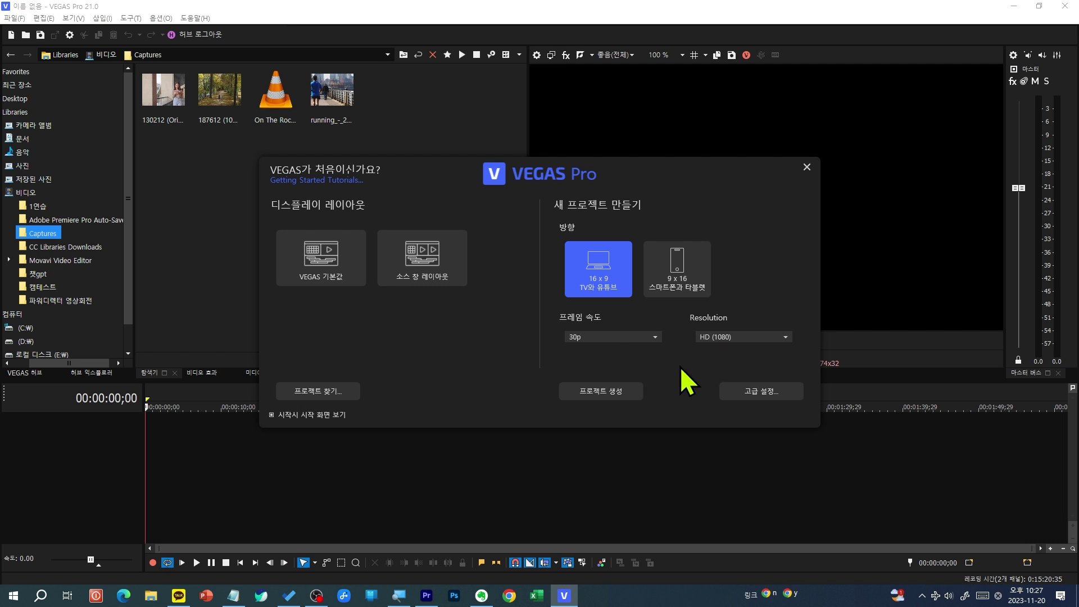
click(621, 396)
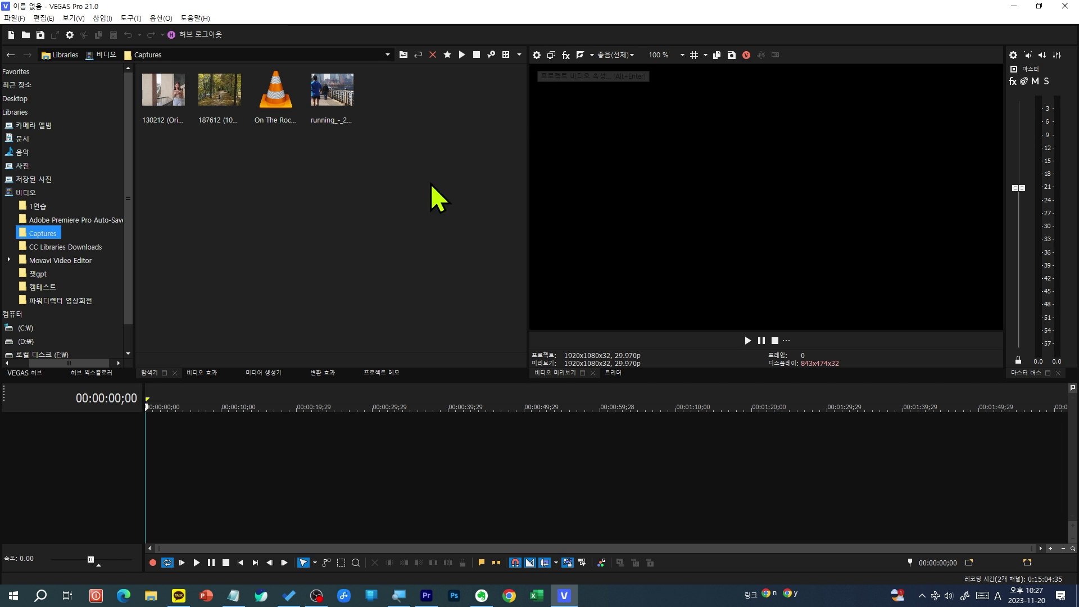
Open the project's video properties and examine the frame width, height and available templates
click(539, 59)
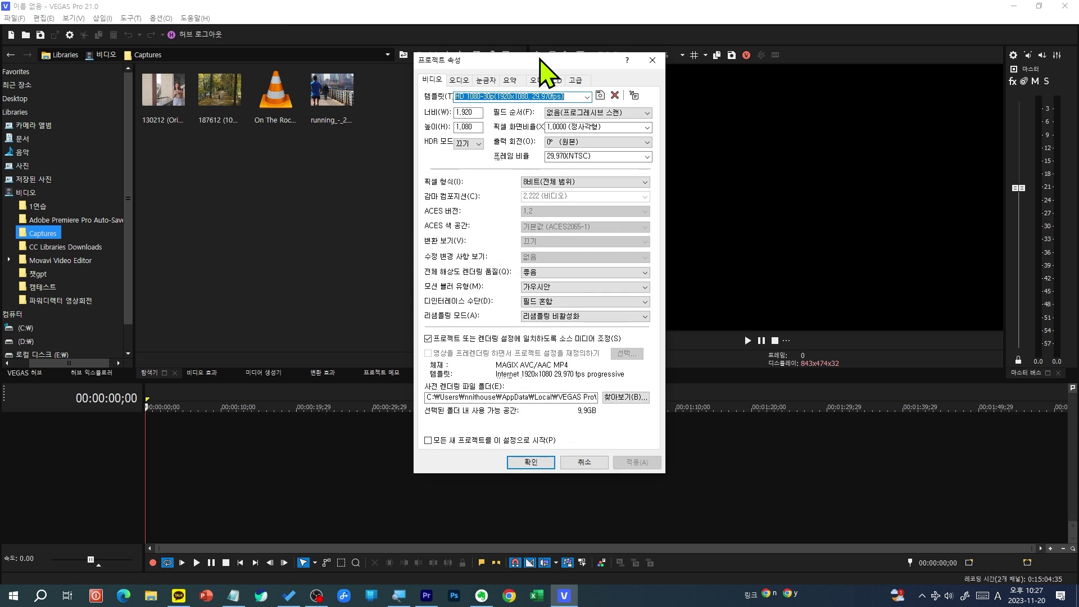
double_click(468, 113)
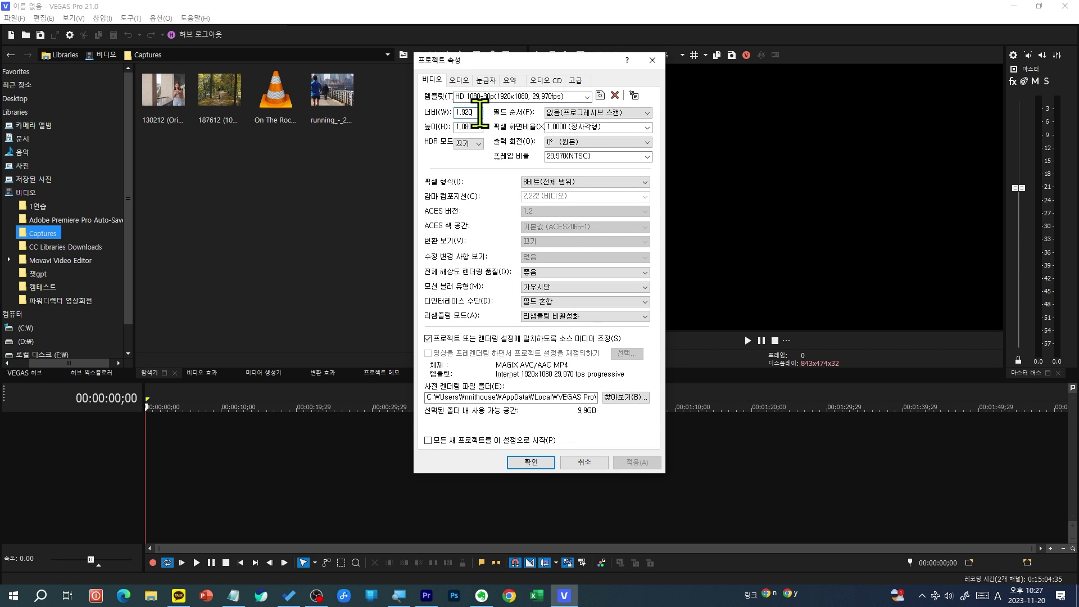
double_click(468, 127)
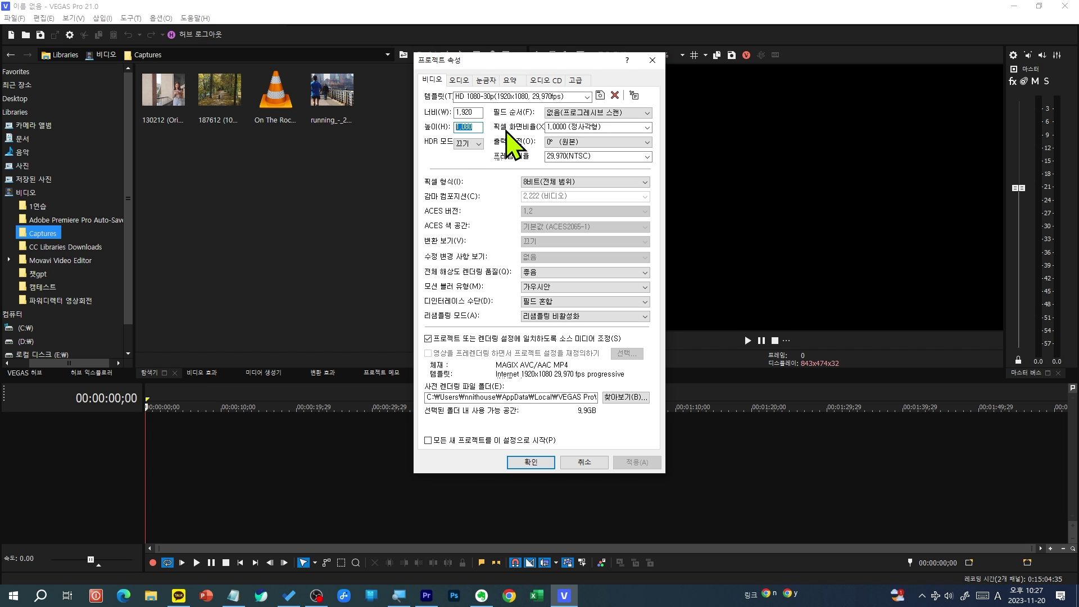
click(587, 97)
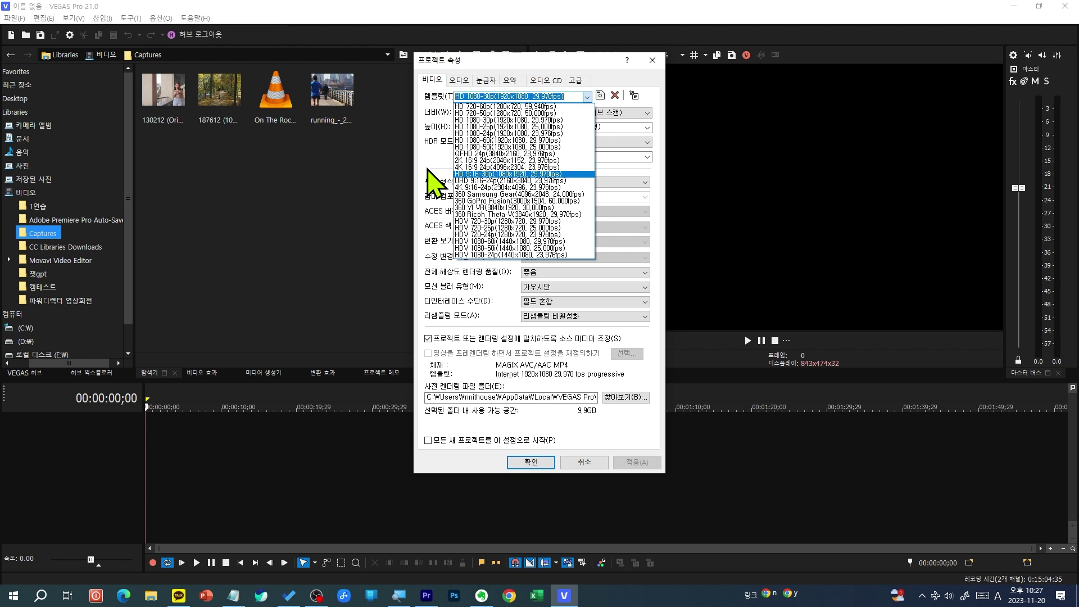
click(433, 181)
Set the project's frame width to 1080 and its height to 1920
click(464, 112)
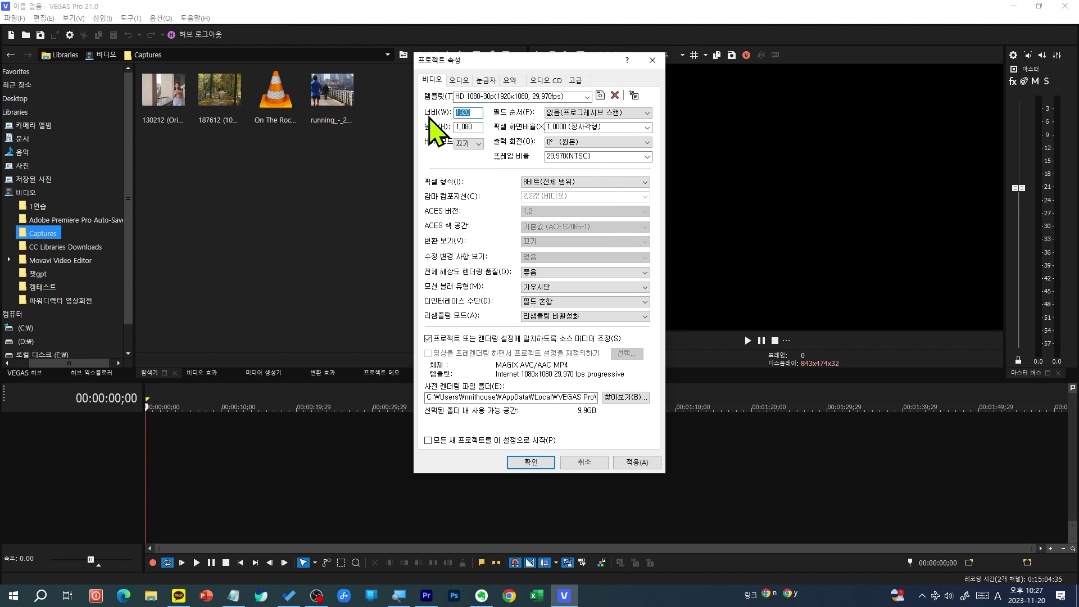
key(BackSpace)
key(BackSpace)
key(BackSpace)
key(BackSpace)
text(1080)
key(Tab)
text(1920)
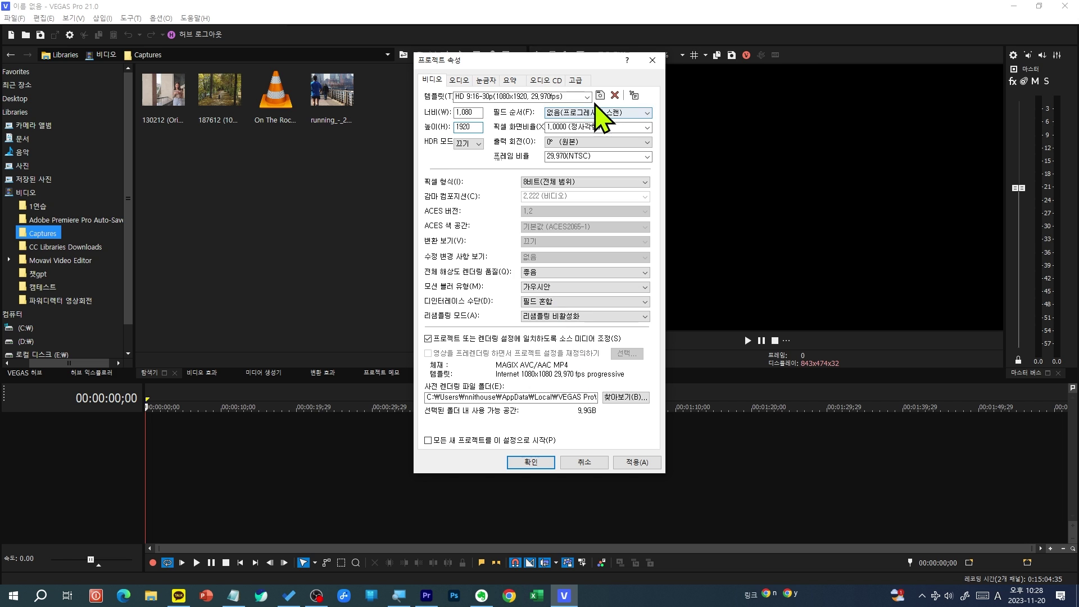
Apply the HD 1080-30p (1920x1080, 29.970fps) template to the project and accept the properties
click(589, 98)
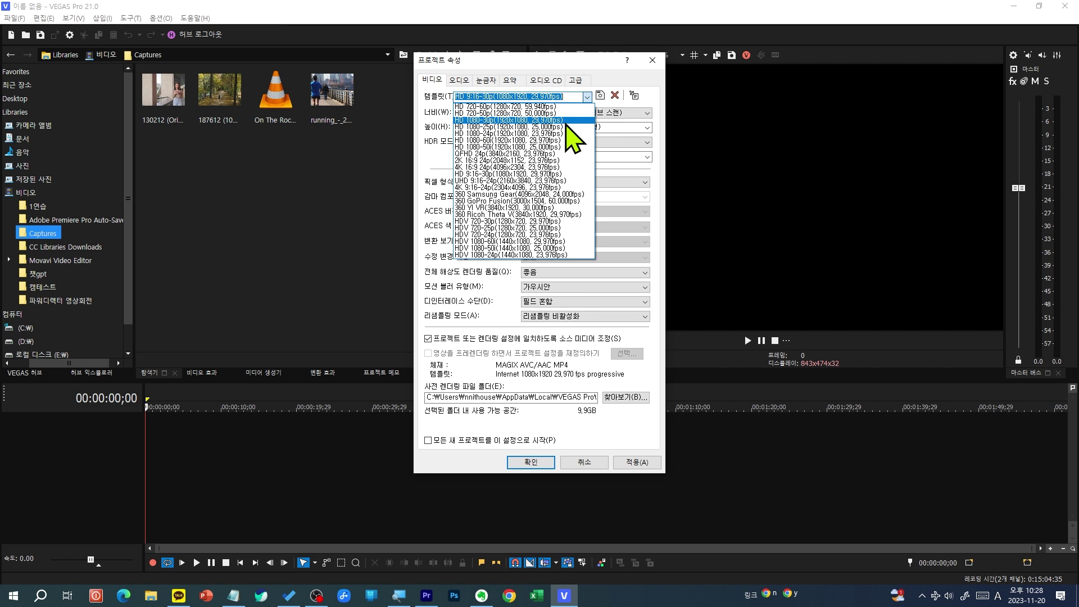
click(566, 121)
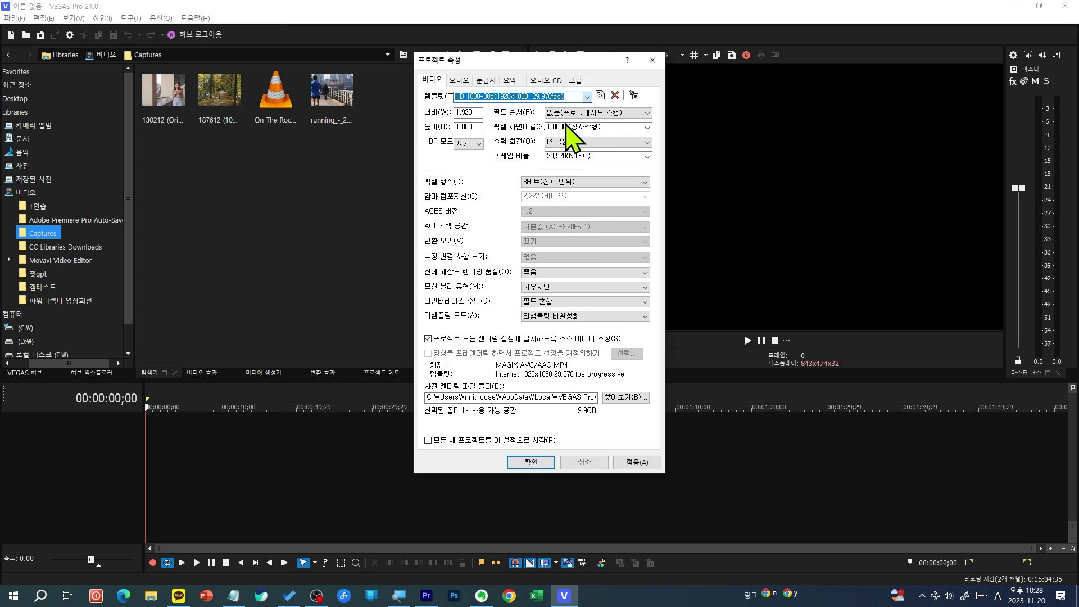
click(522, 463)
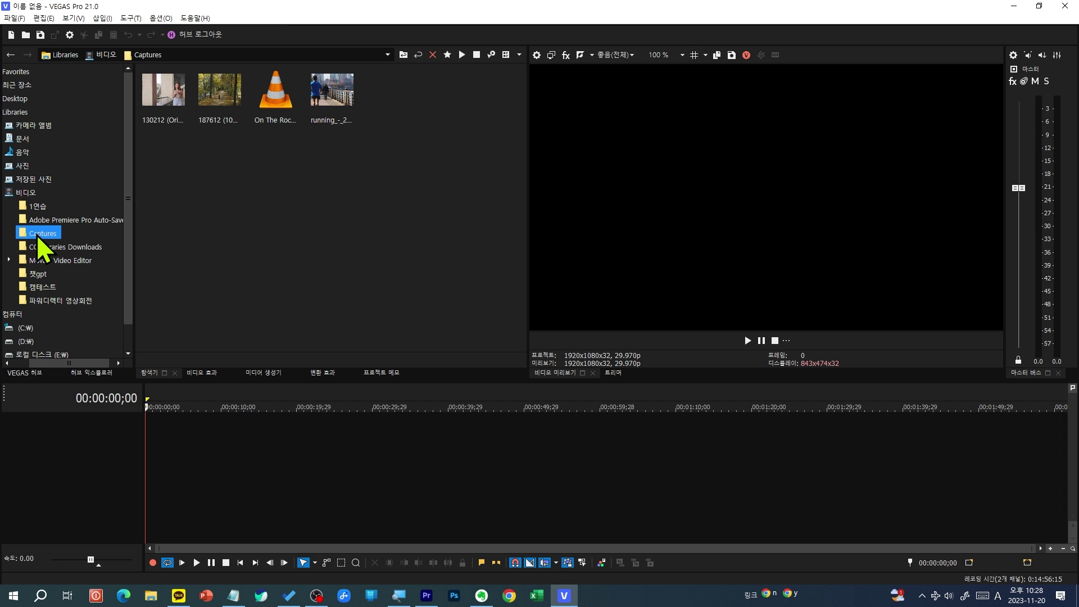
Look through the media files in the Captures folder
click(175, 101)
click(216, 110)
click(281, 113)
drag(358, 163, 163, 96)
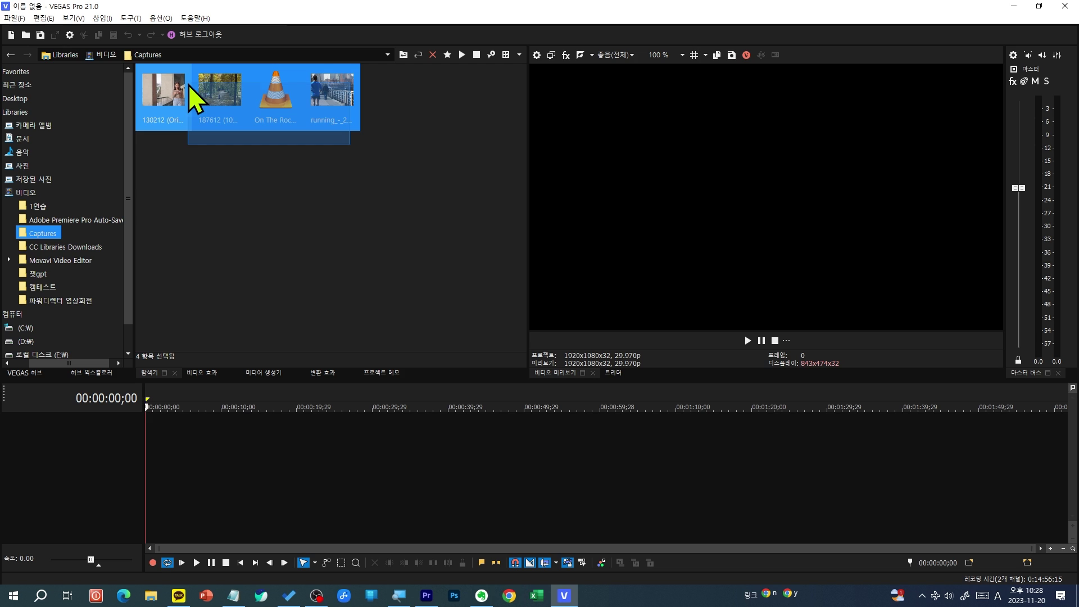
click(296, 153)
Add the 130212 (Original) video at the start of the timeline and match the project video settings to it
click(159, 110)
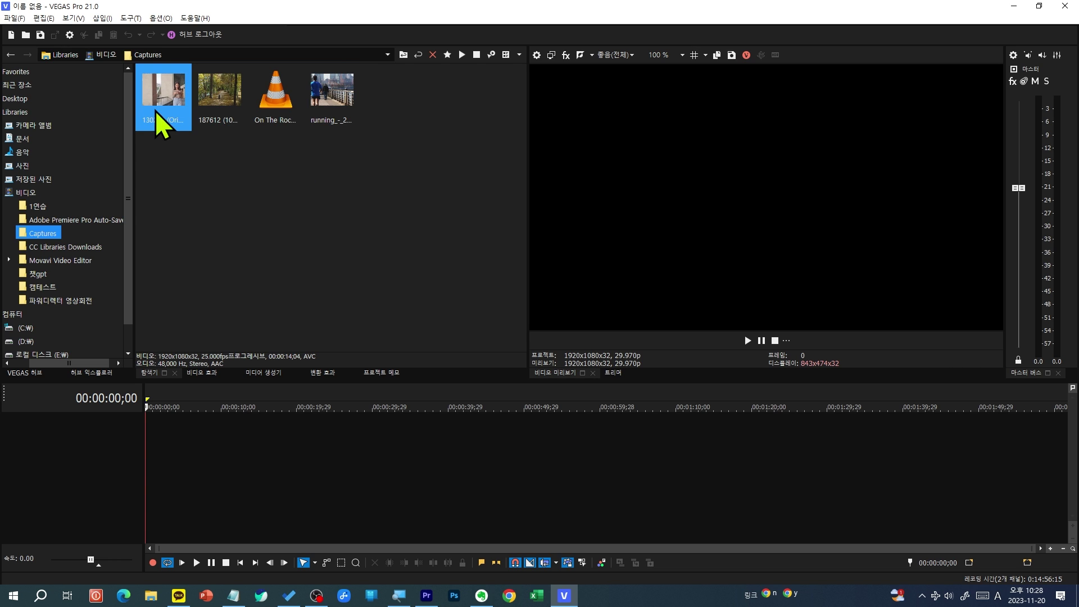
drag(170, 105, 151, 436)
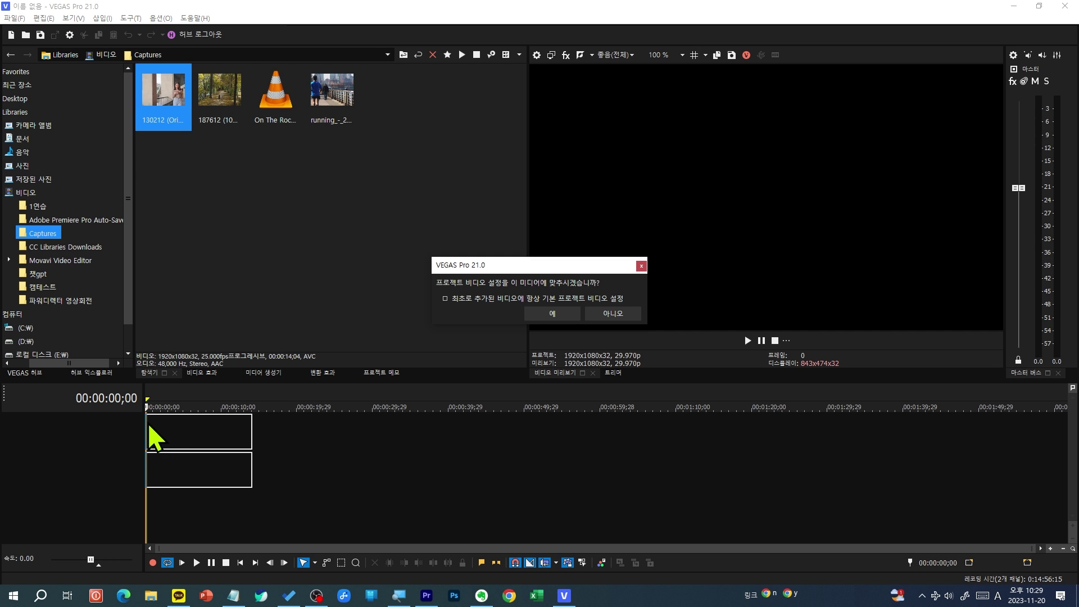
click(579, 316)
click(150, 596)
click(810, 254)
drag(811, 255, 265, 437)
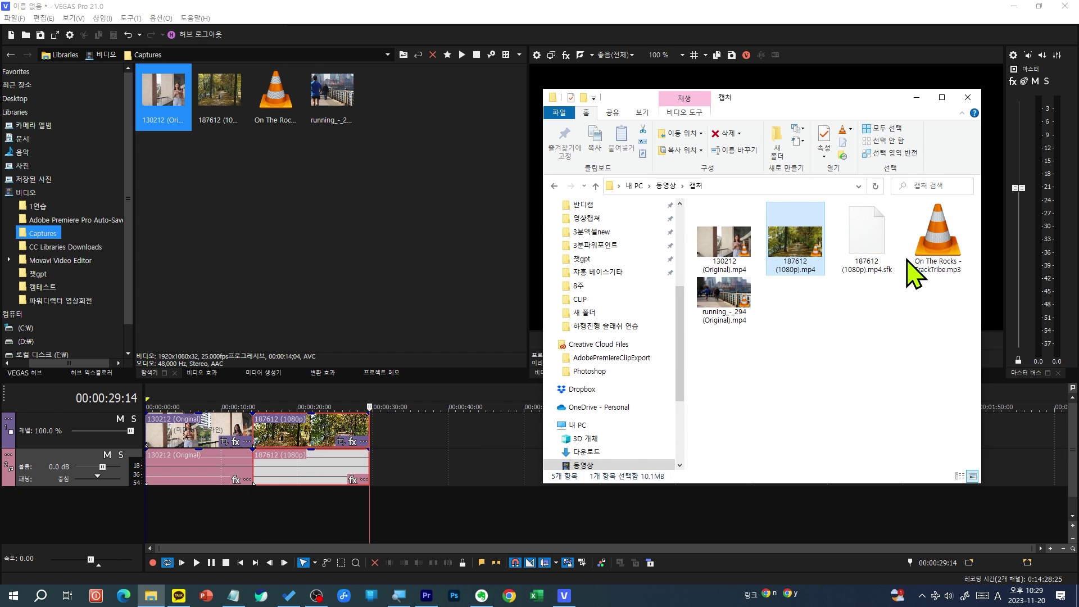
drag(731, 315, 376, 444)
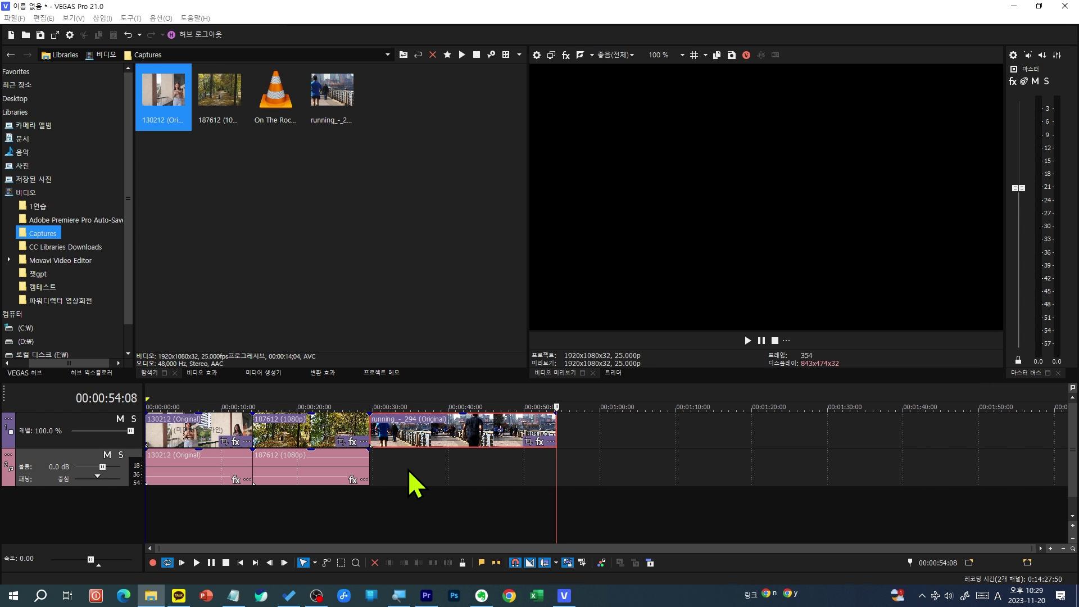
Preview frames from each of the three timeline clips by placing the playhead at different points
click(408, 470)
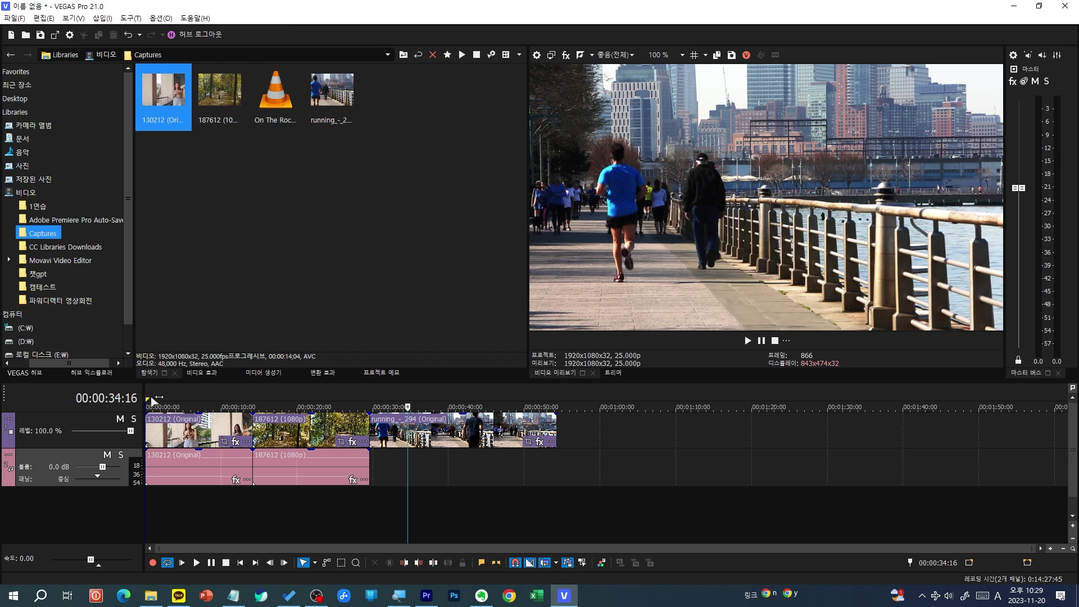
click(194, 388)
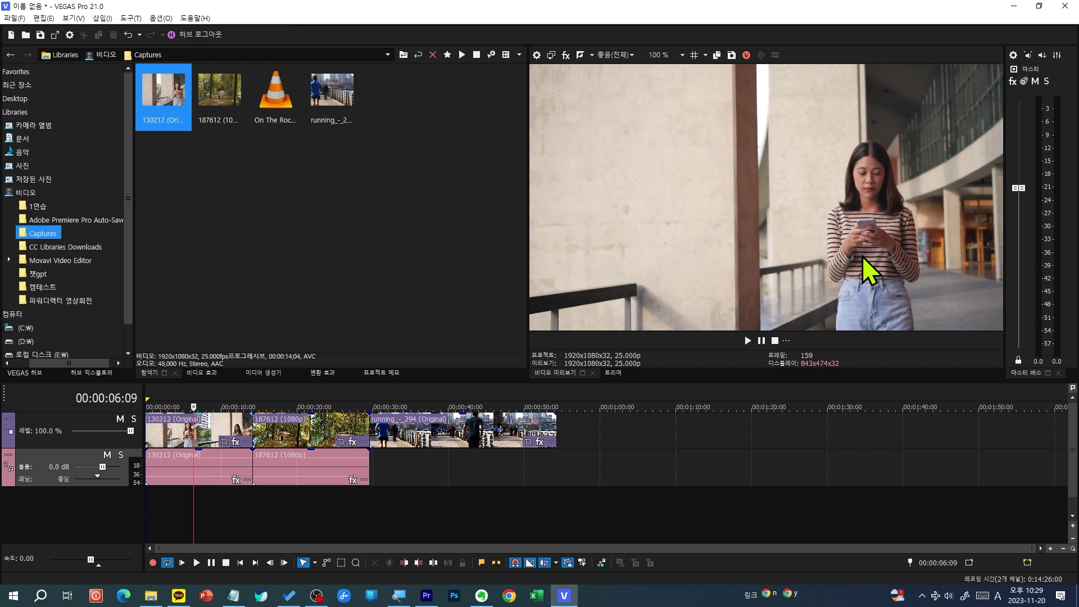
click(294, 396)
click(339, 392)
click(394, 393)
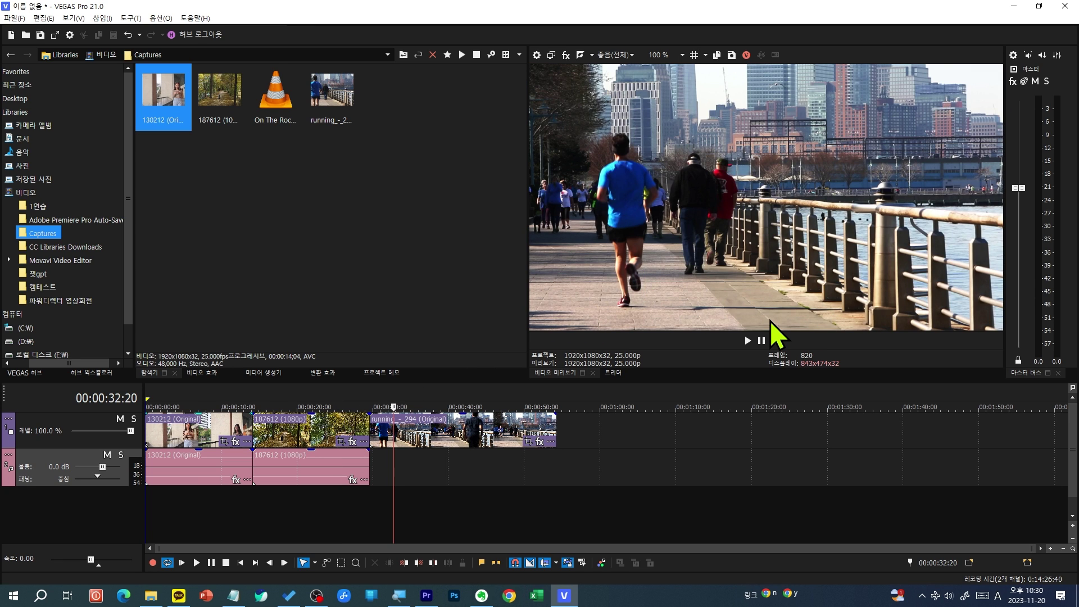
key(space)
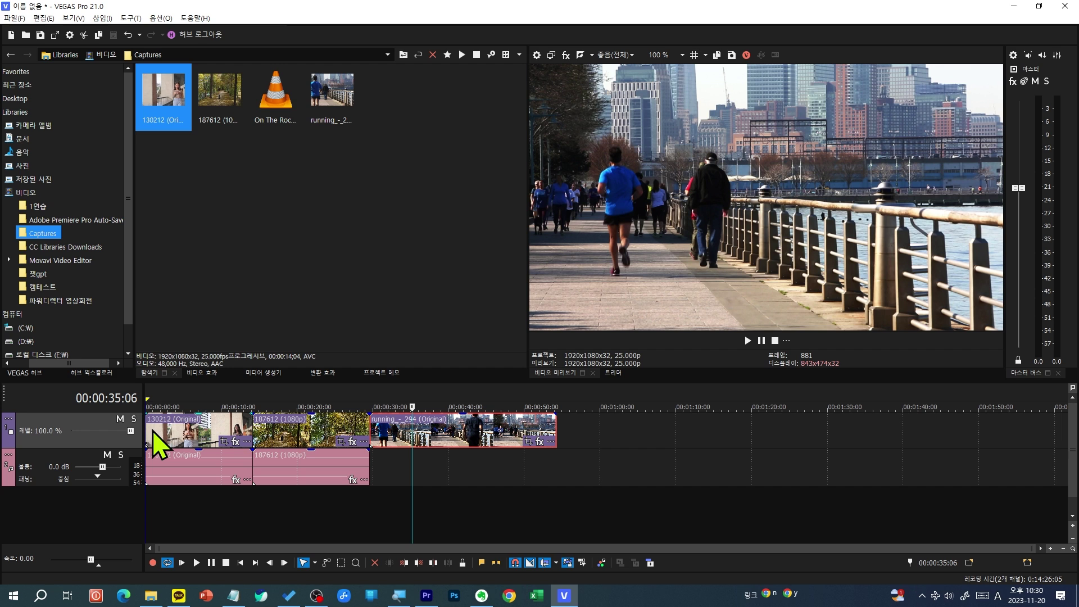
click(200, 431)
click(334, 434)
click(401, 425)
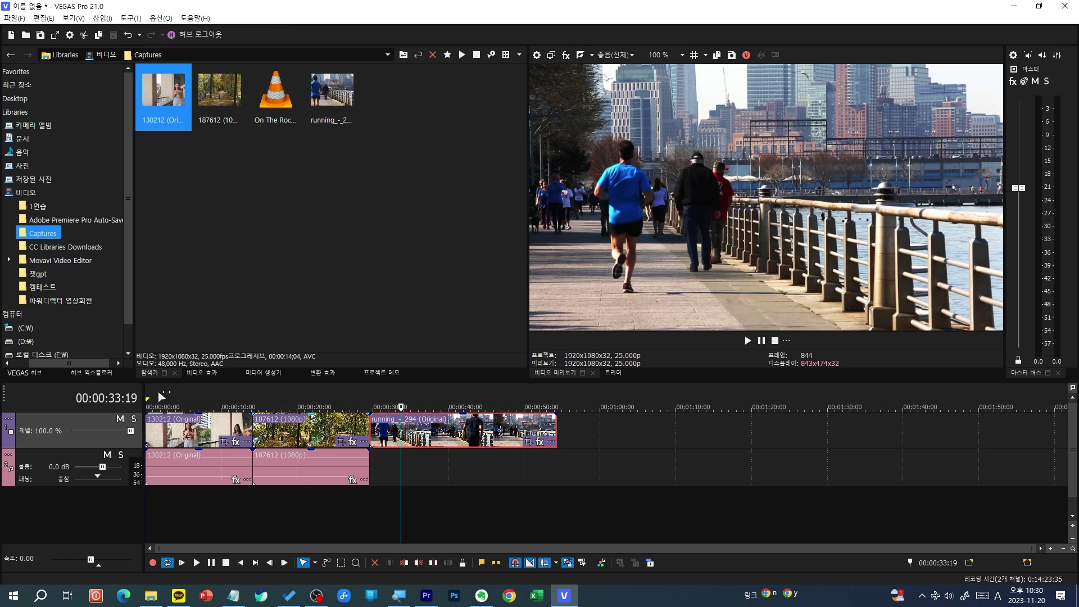
Return the playhead to the start of the timeline, and start and stop playback twice to preview the first clip
key(ctrl+Home)
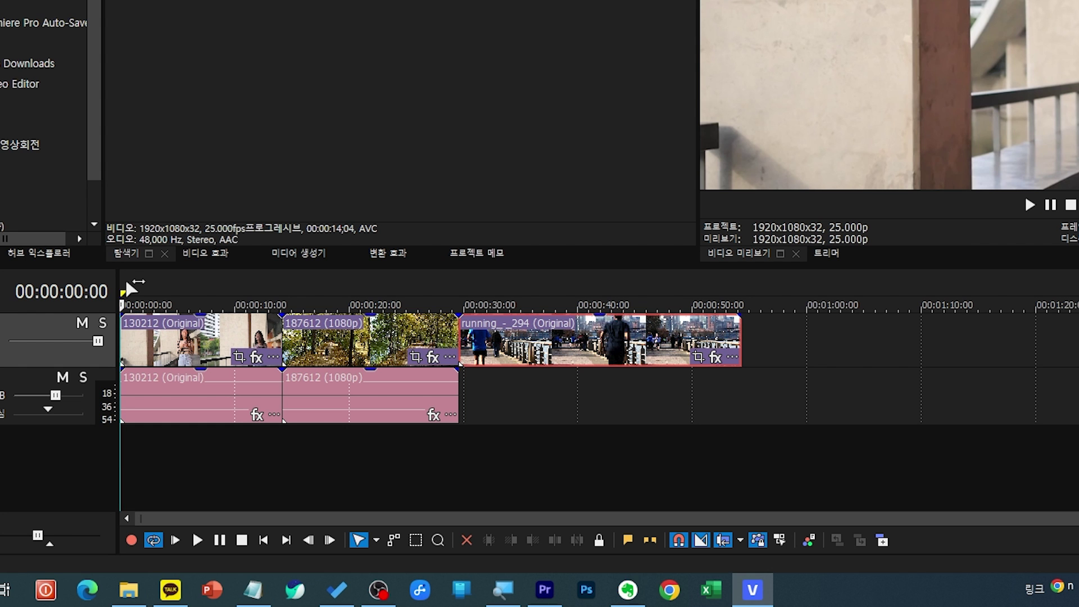
key(space)
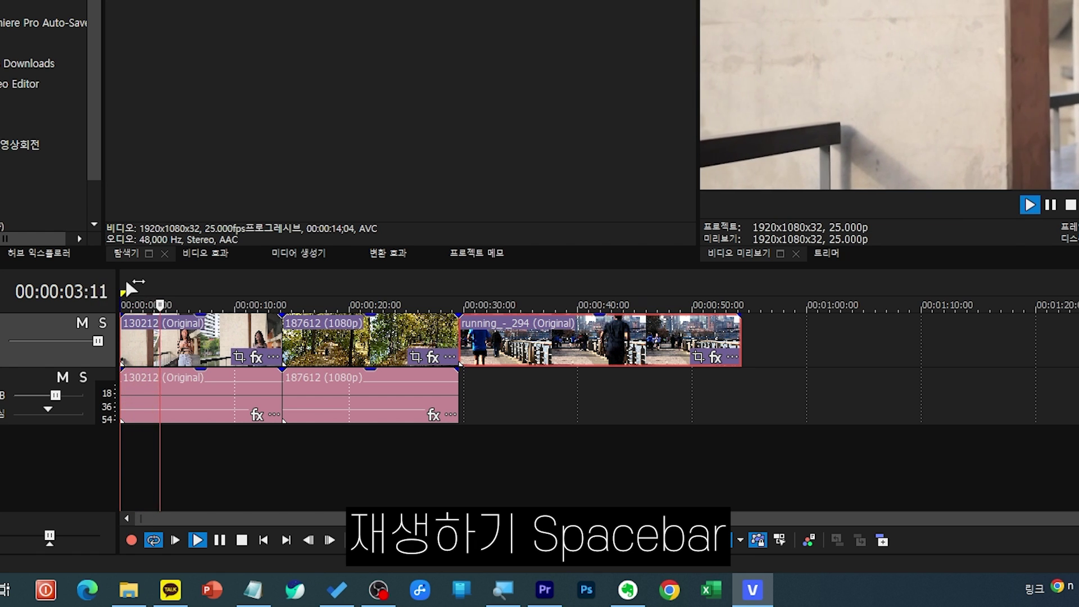
key(space)
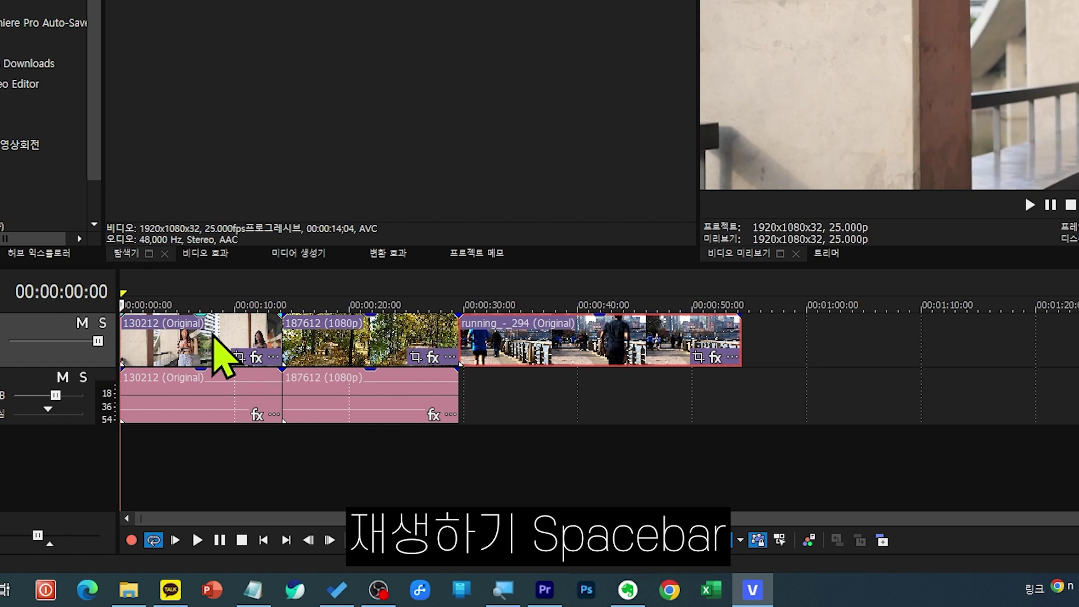
key(Return)
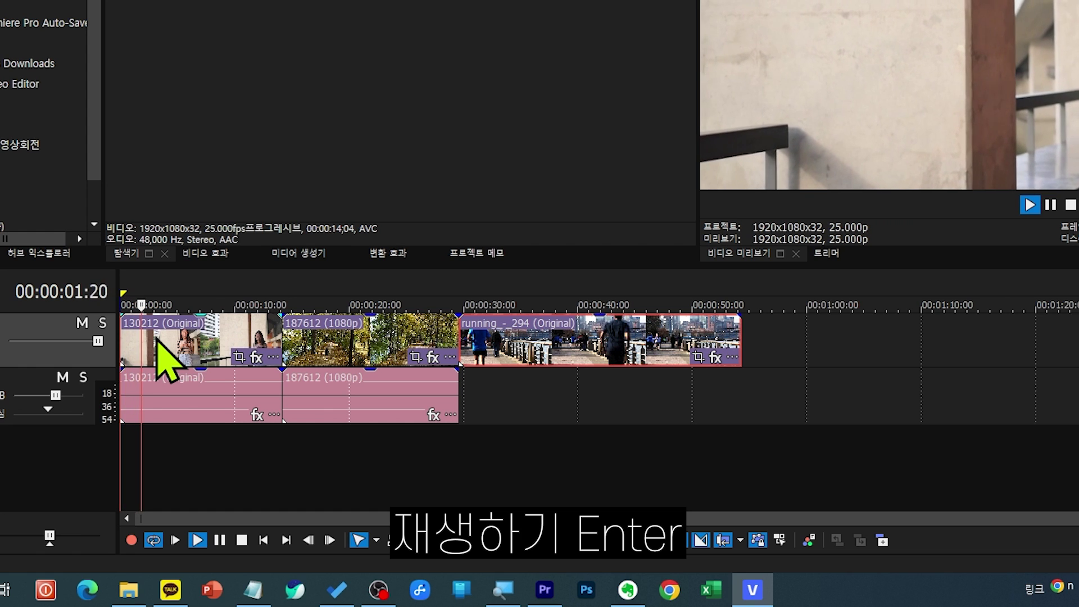
key(Return)
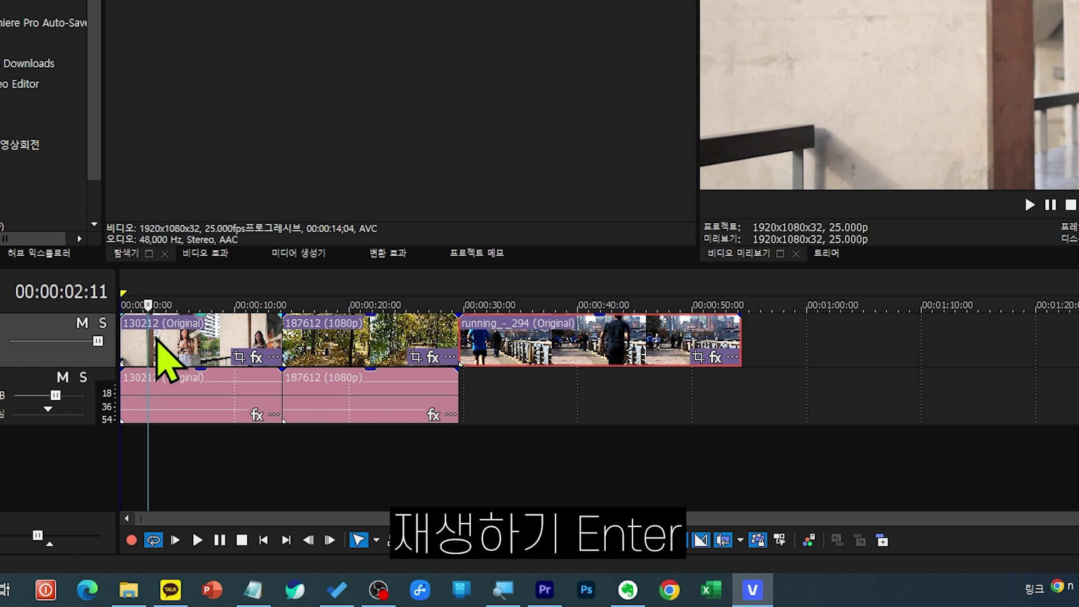
Split the 130212 (Original) clip at 00:00:02:22 and delete the short piece before the cut
click(154, 337)
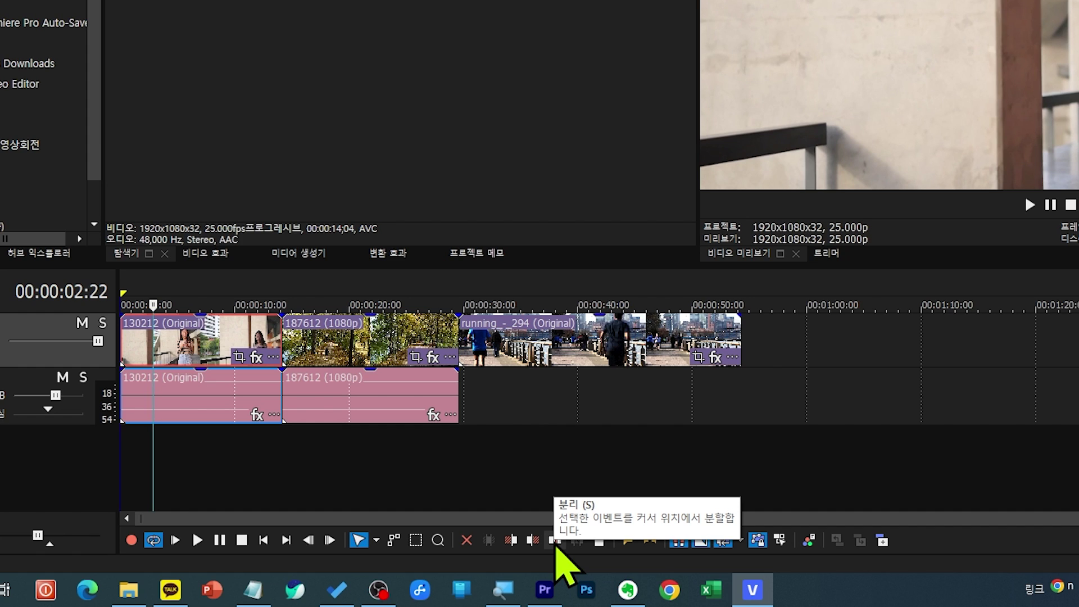
key(s)
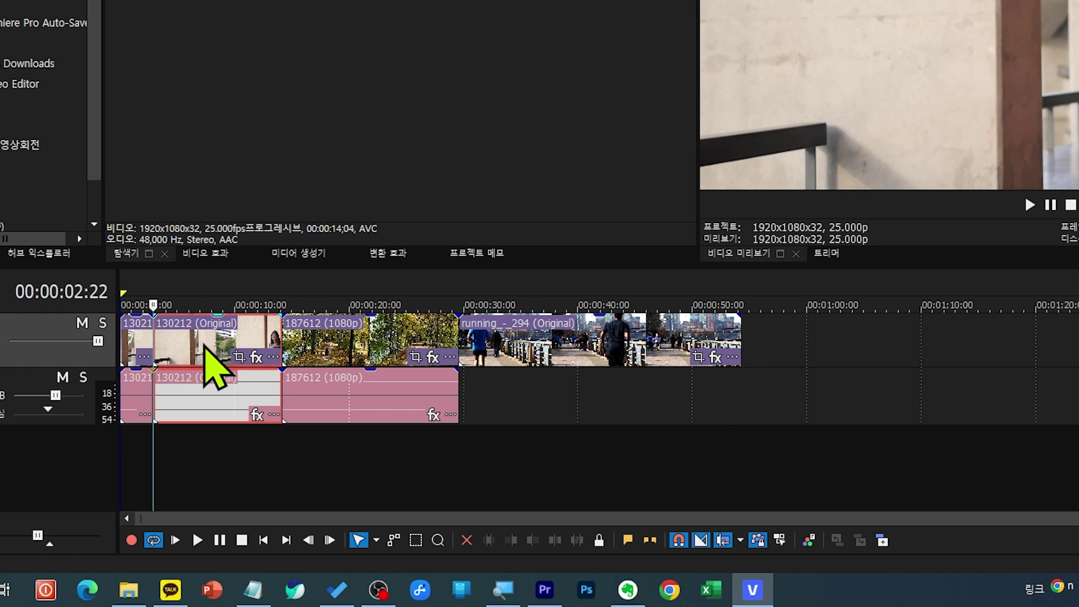
click(132, 340)
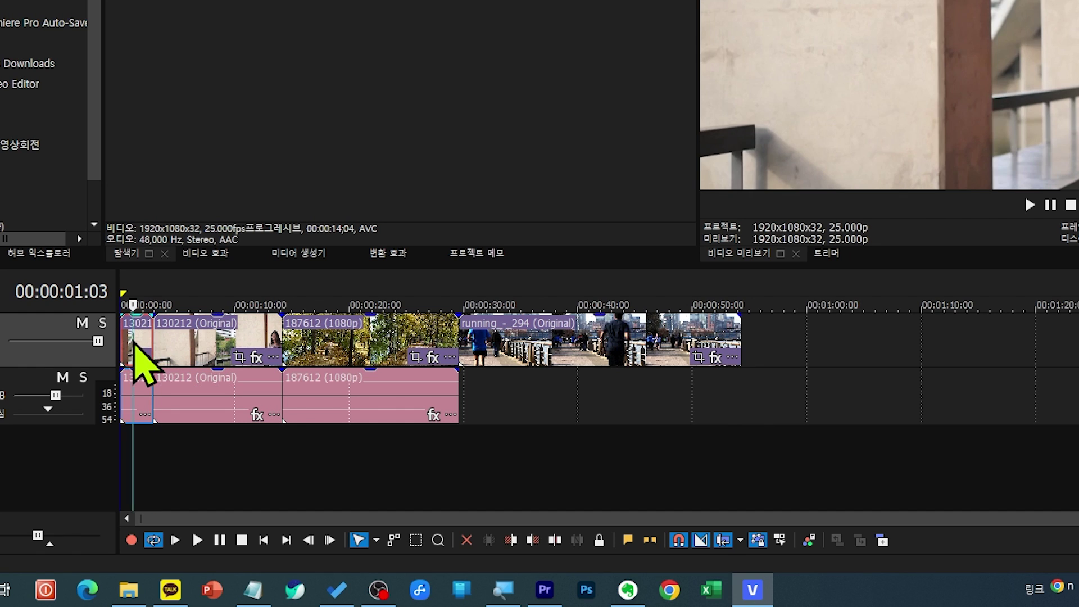
click(145, 340)
key(Delete)
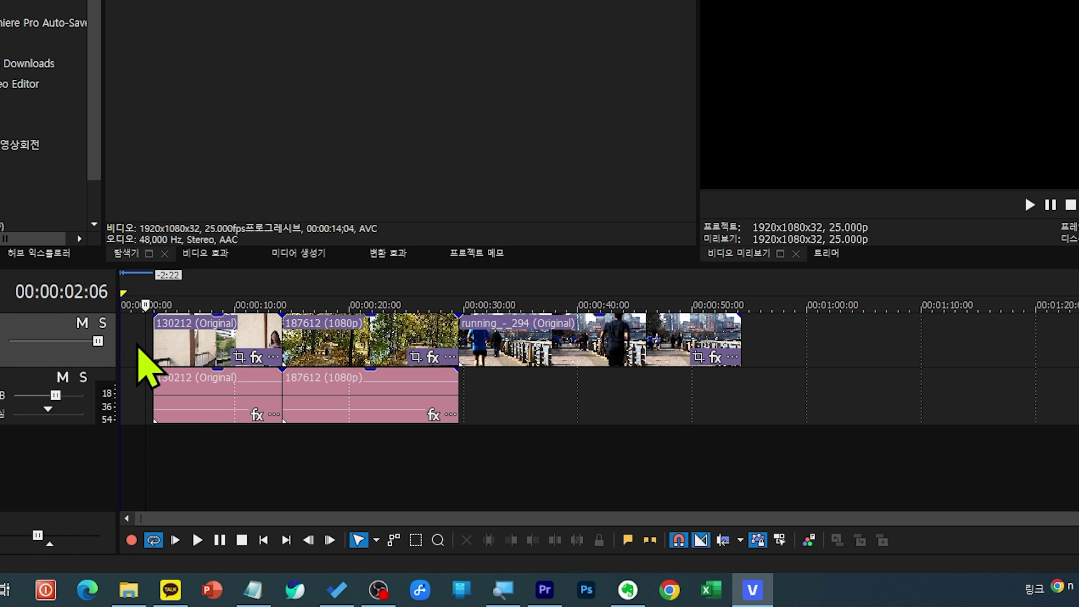
drag(193, 351, 147, 366)
mouse_move(310, 340)
mouse_down()
mouse_move(277, 340)
mouse_move(326, 342)
mouse_move(311, 343)
mouse_up()
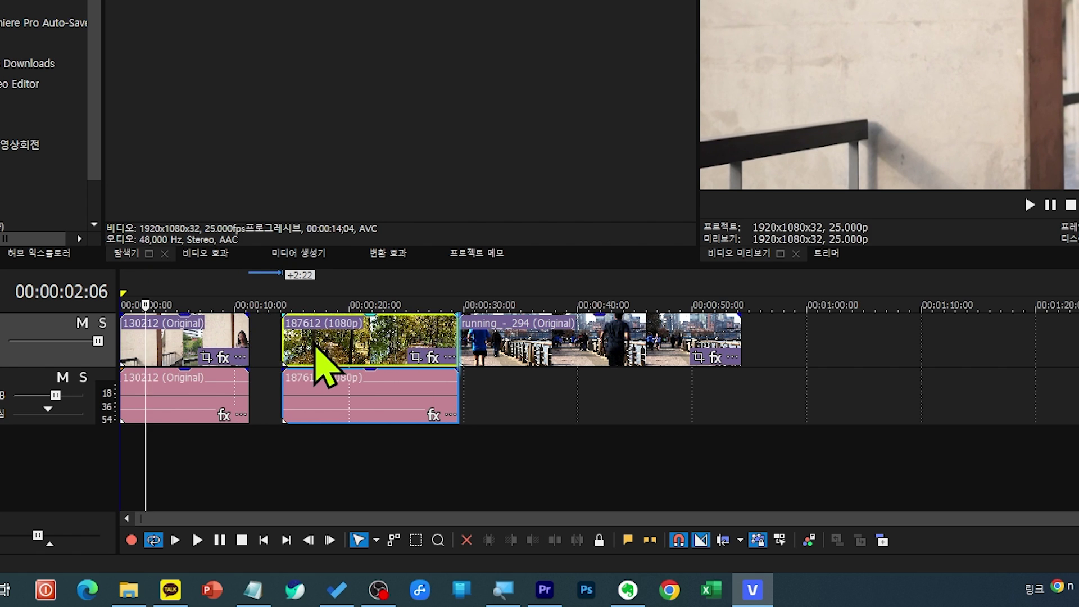
drag(224, 343, 265, 349)
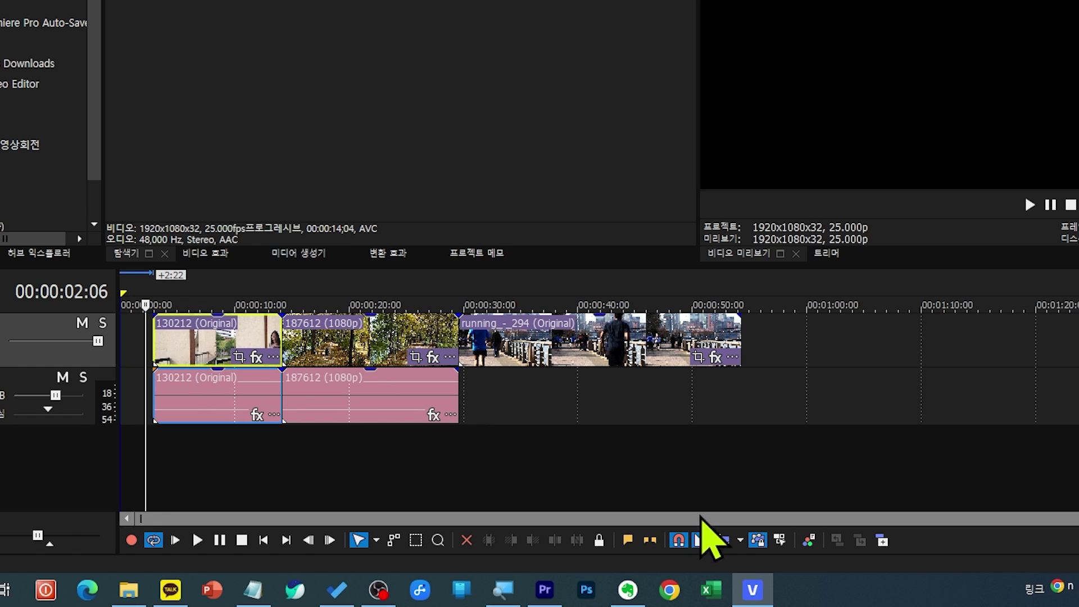
Turn on automatic ripple editing and undo the recent clip moves, deletion and split to restore the whole 130212 (Original) clip
click(724, 542)
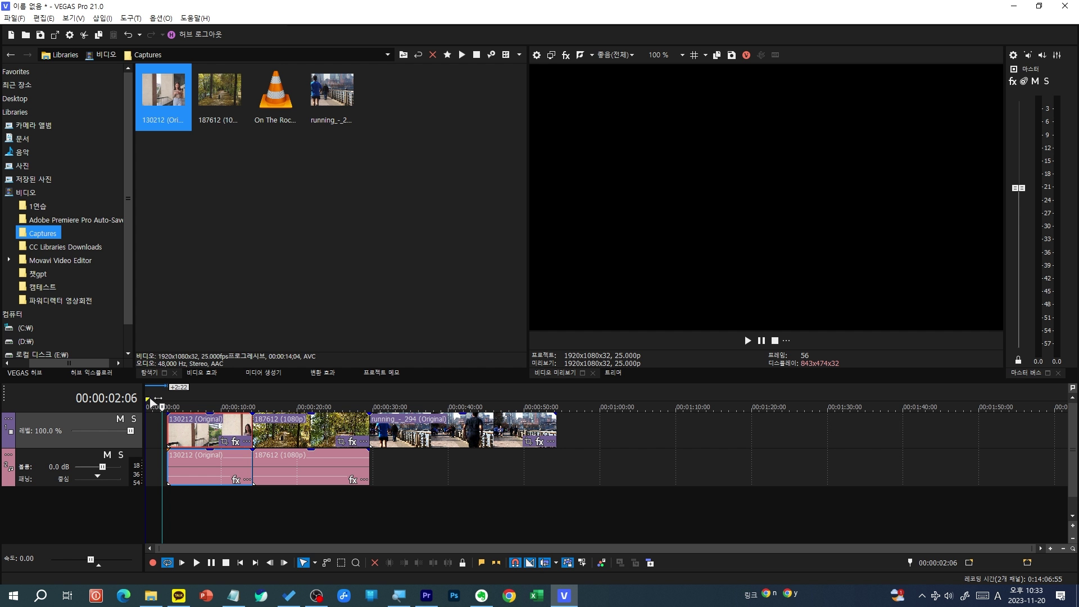
click(127, 35)
key(ctrl+shift+z)
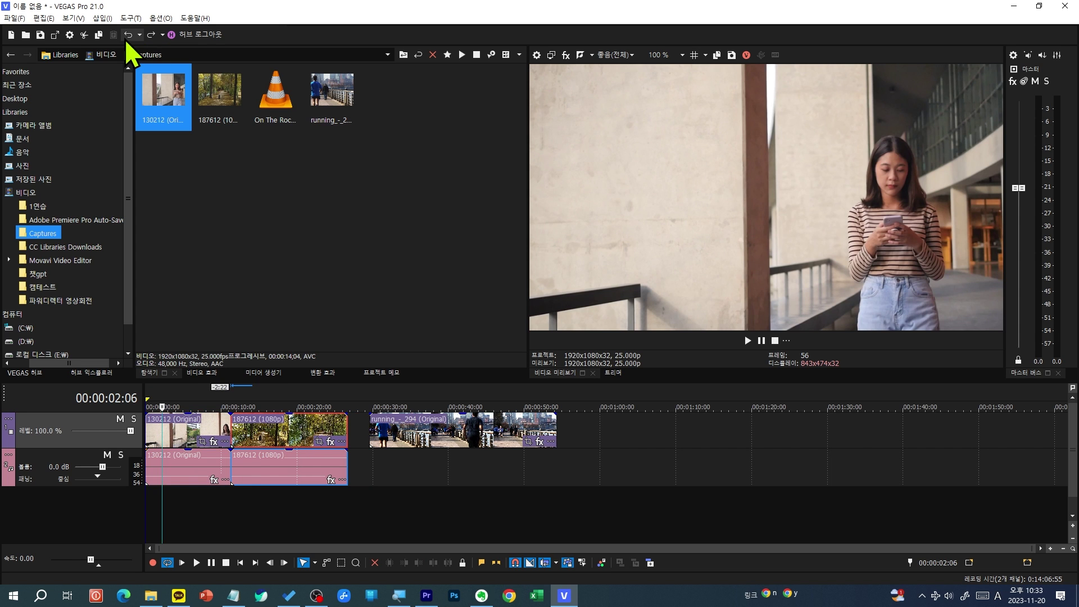
click(128, 34)
click(128, 35)
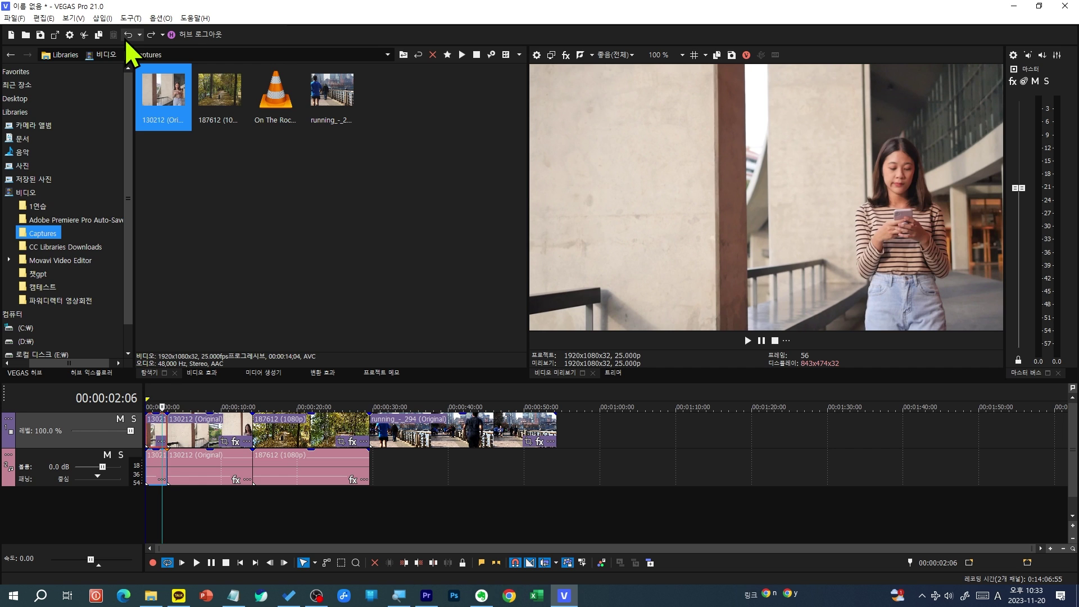
click(128, 34)
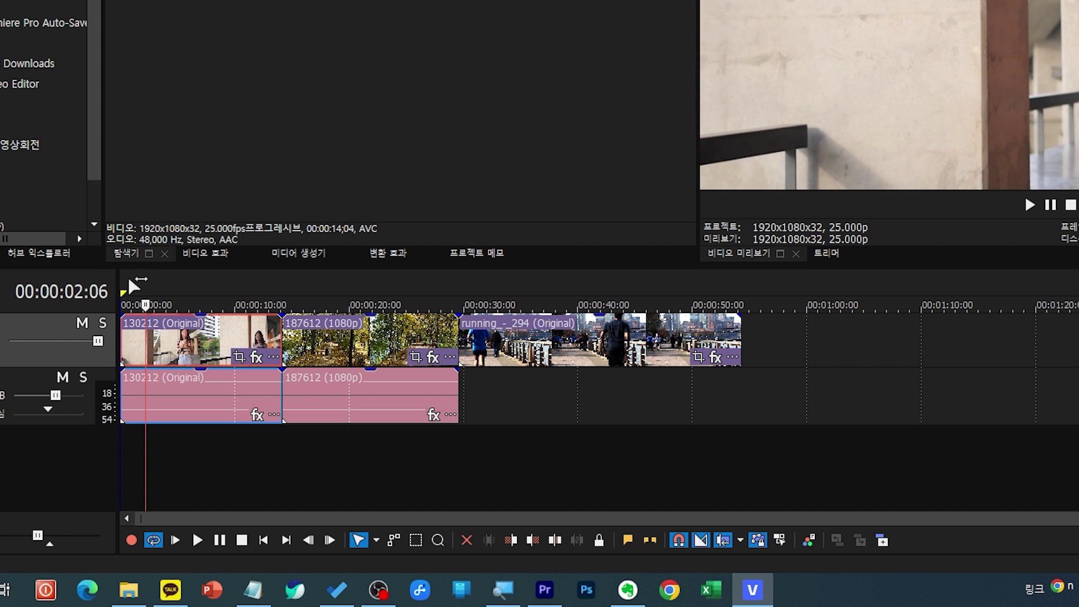
Play from the timeline start, split the 130212 (Original) clip at 00:00:03:07 and delete the piece before the cut
key(Home)
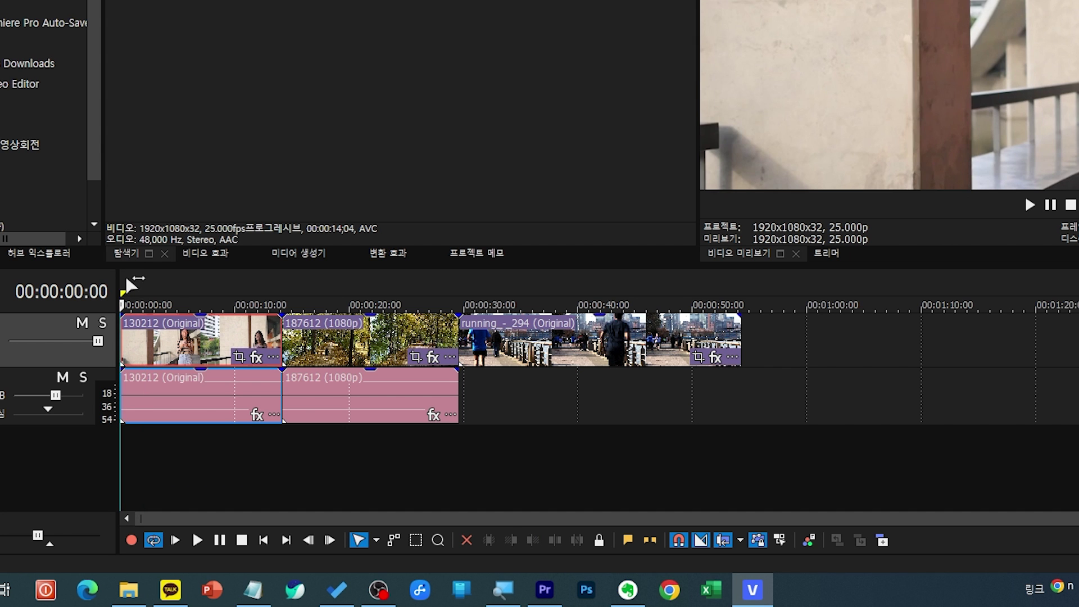
key(space)
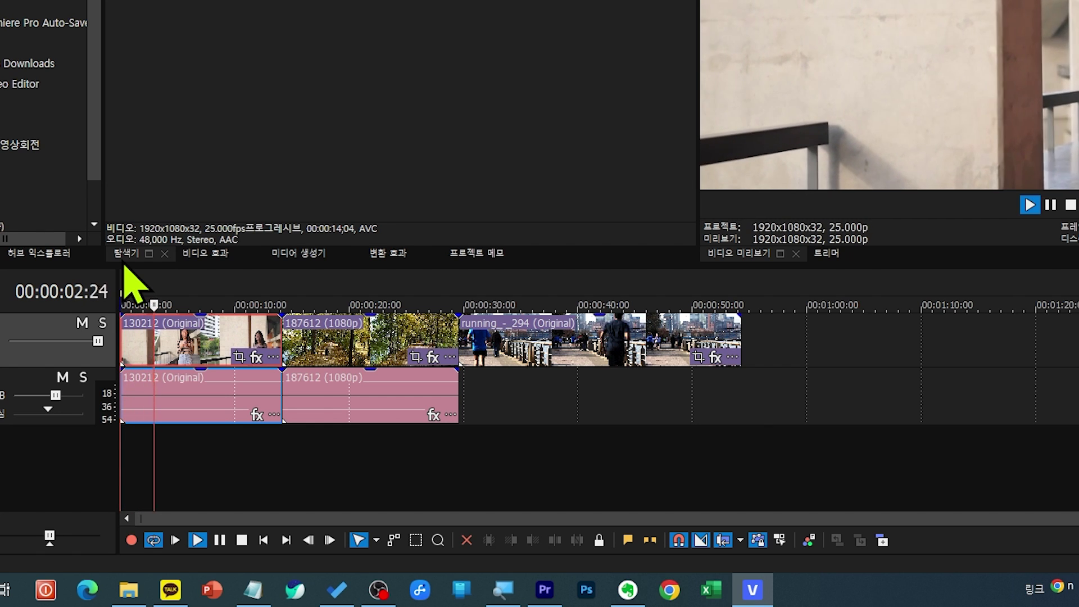
key(Return)
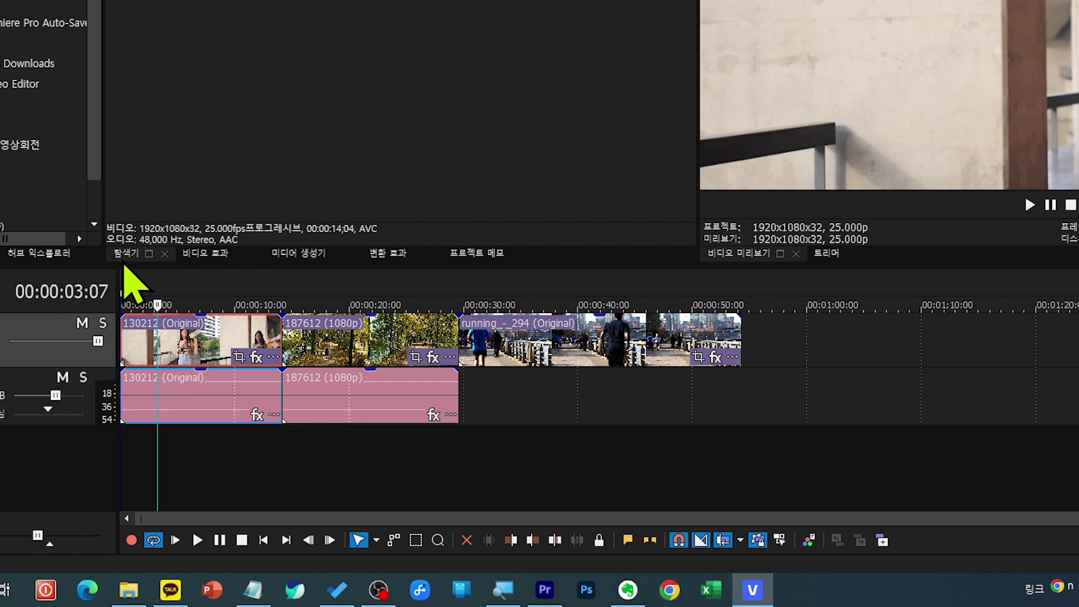
key(s)
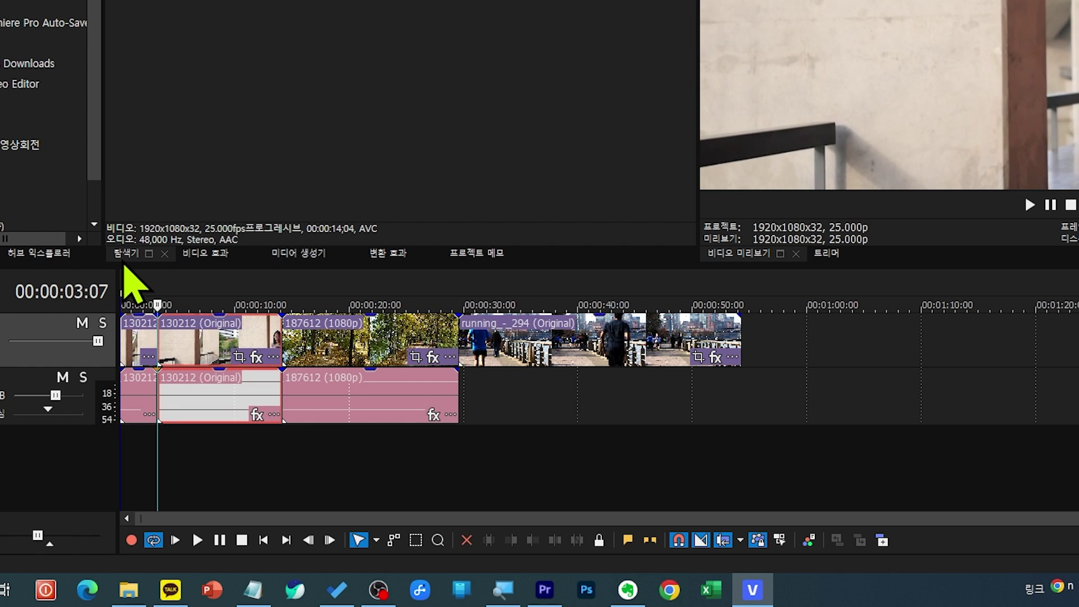
click(133, 339)
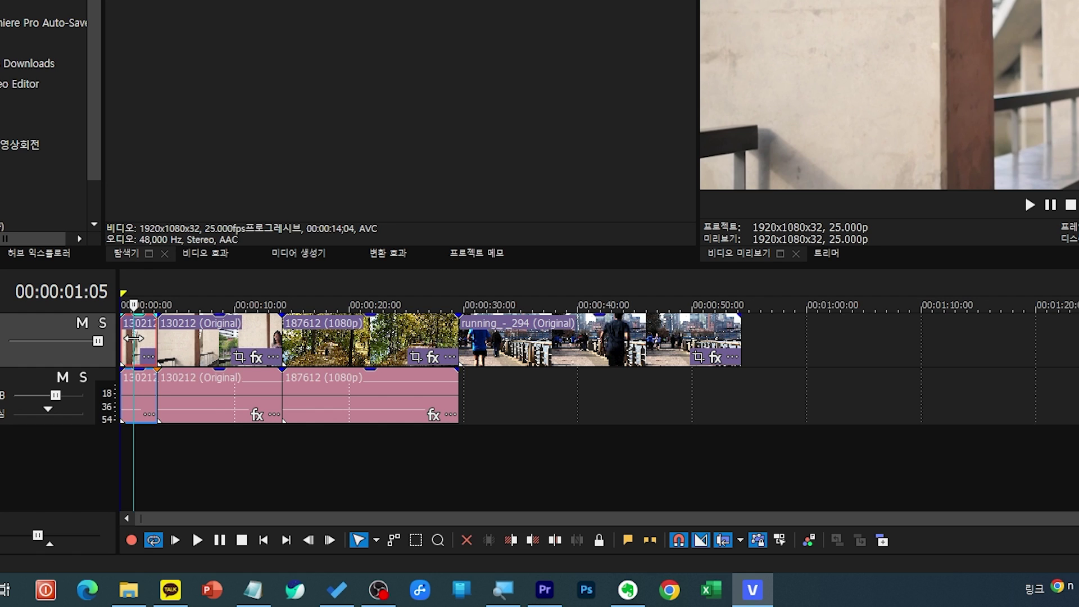
key(Delete)
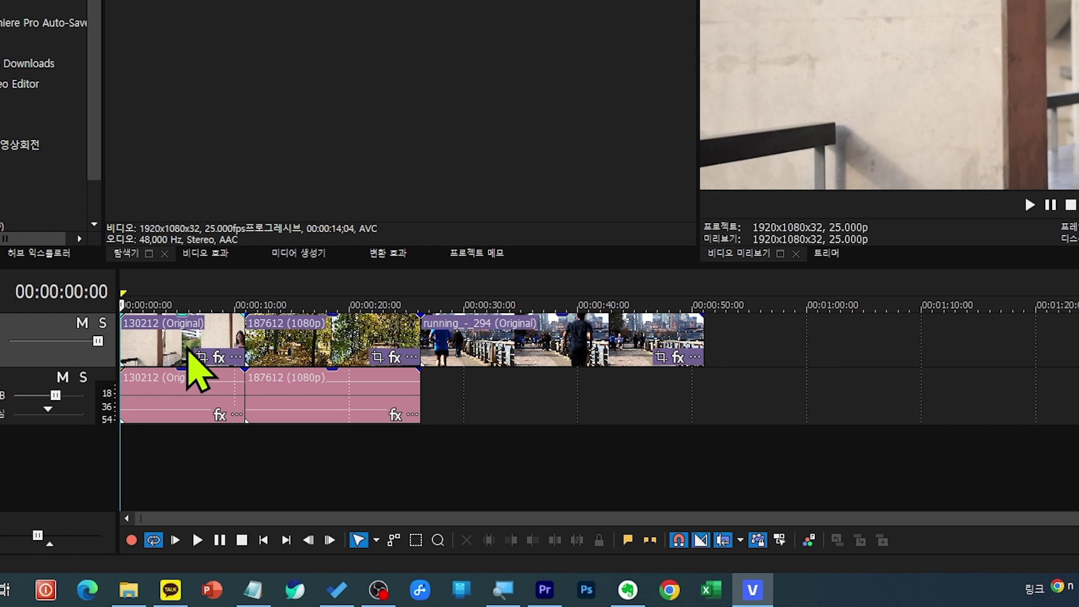
Play through the shortened 130212 (Original) clip and split it at 00:00:03:08 and at 00:00:06:12
key(space)
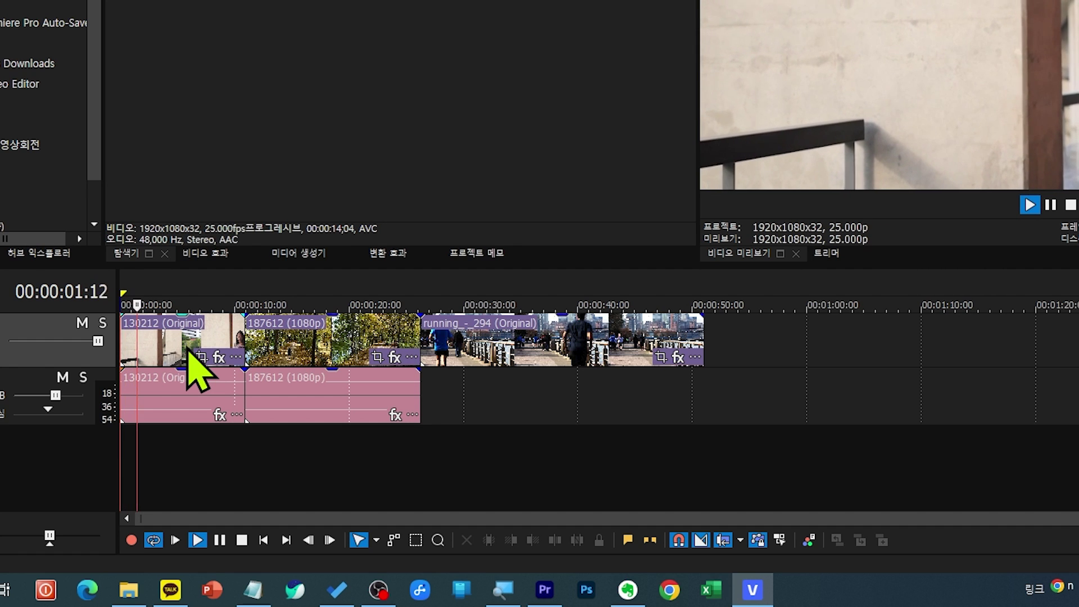
key(Return)
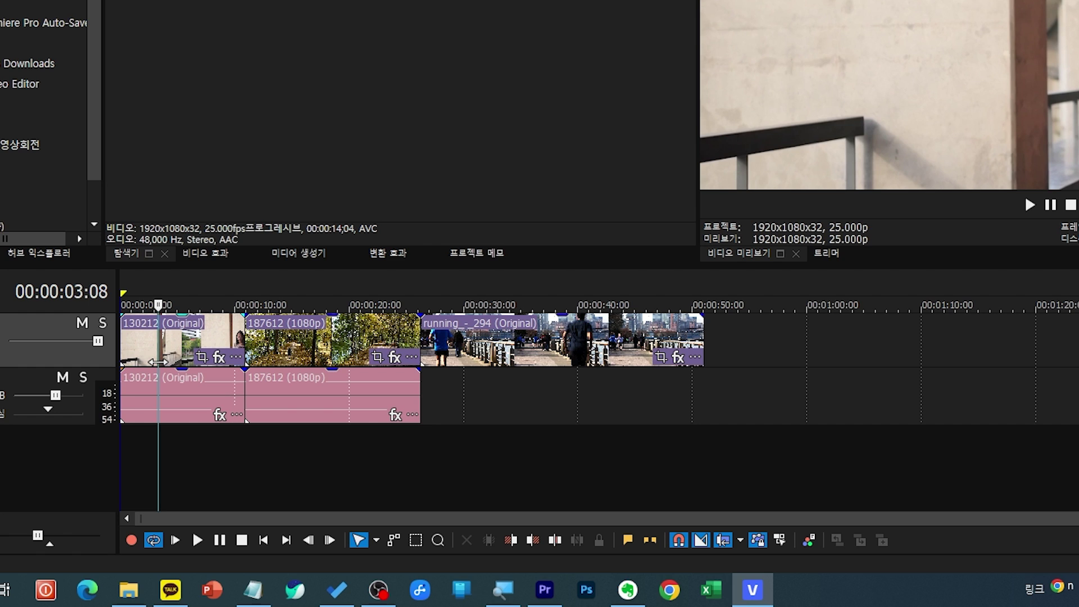
key(s)
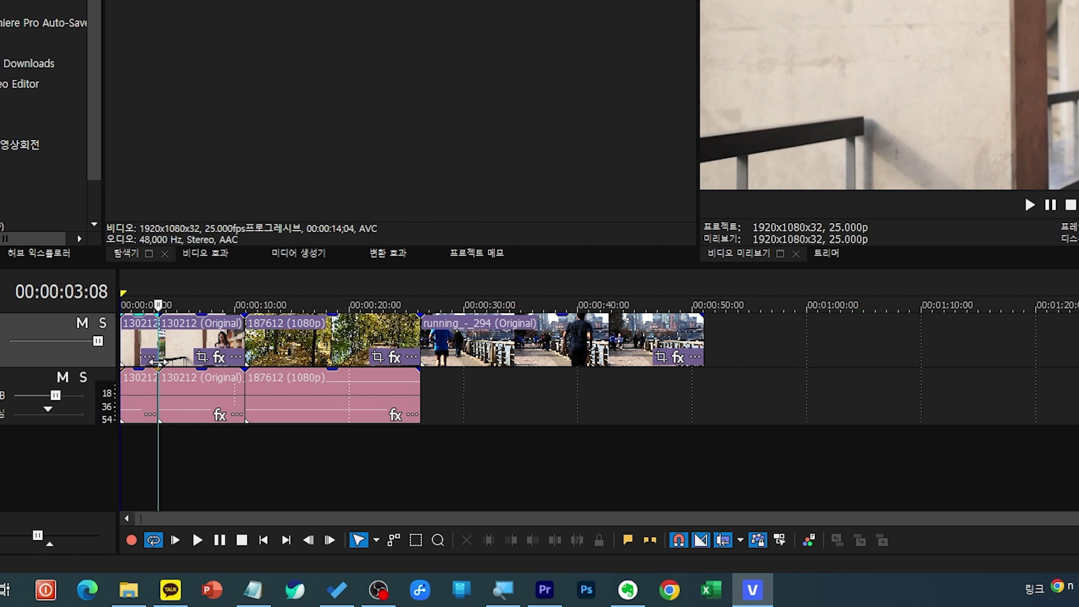
key(space)
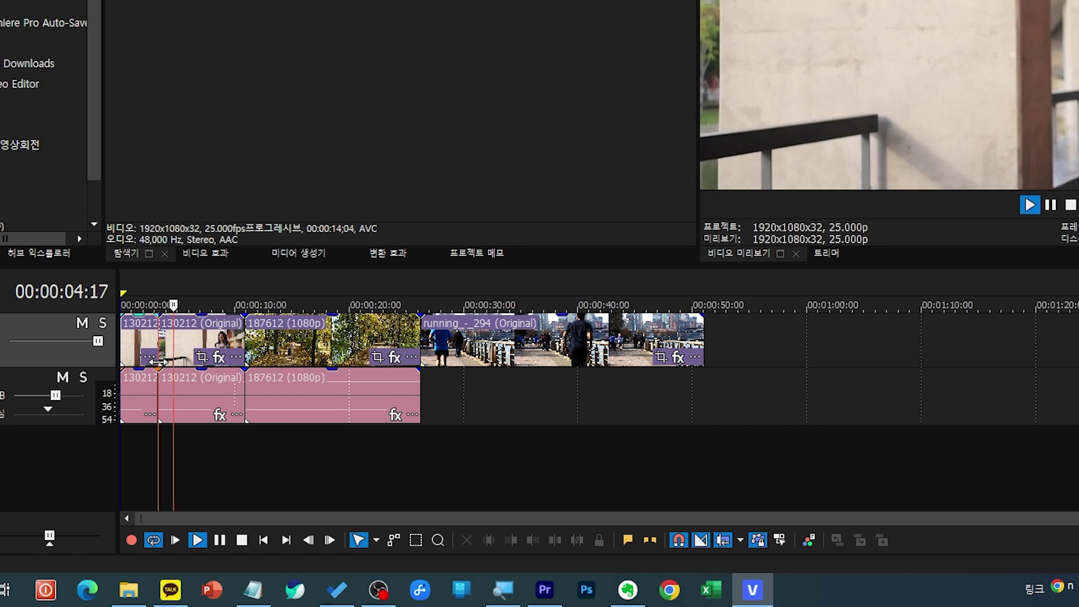
key(Return)
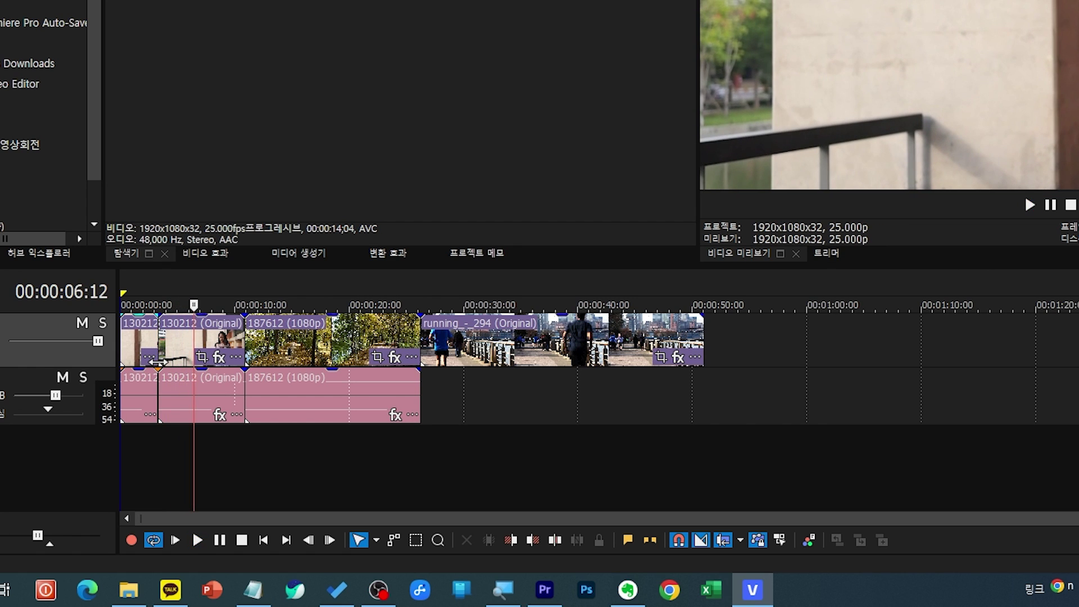
key(s)
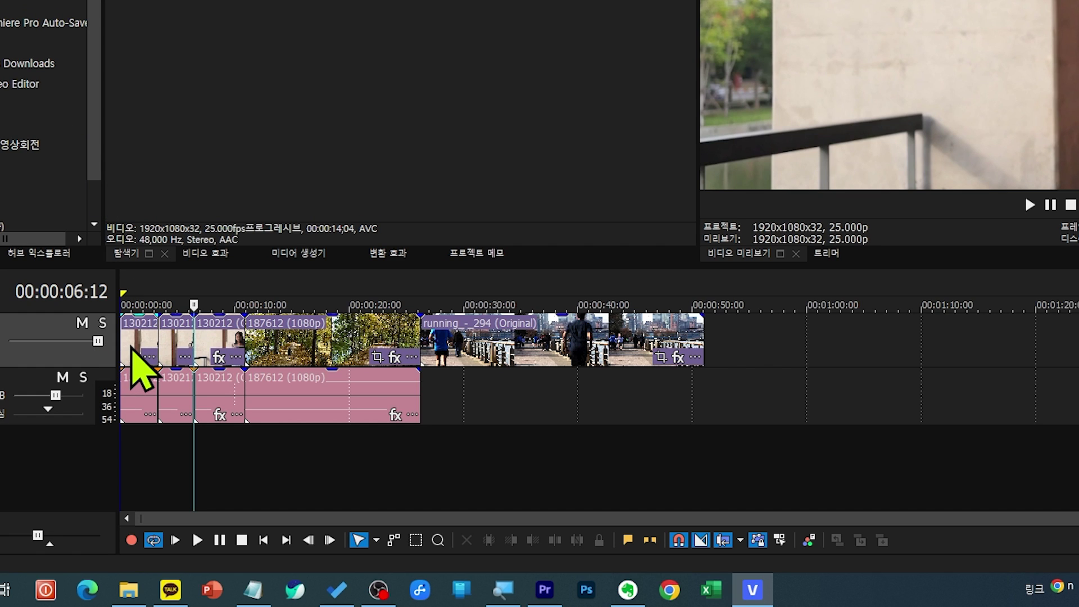
Check the three pieces of the 130212 (Original) clip and delete the middle one between the two cuts
click(159, 281)
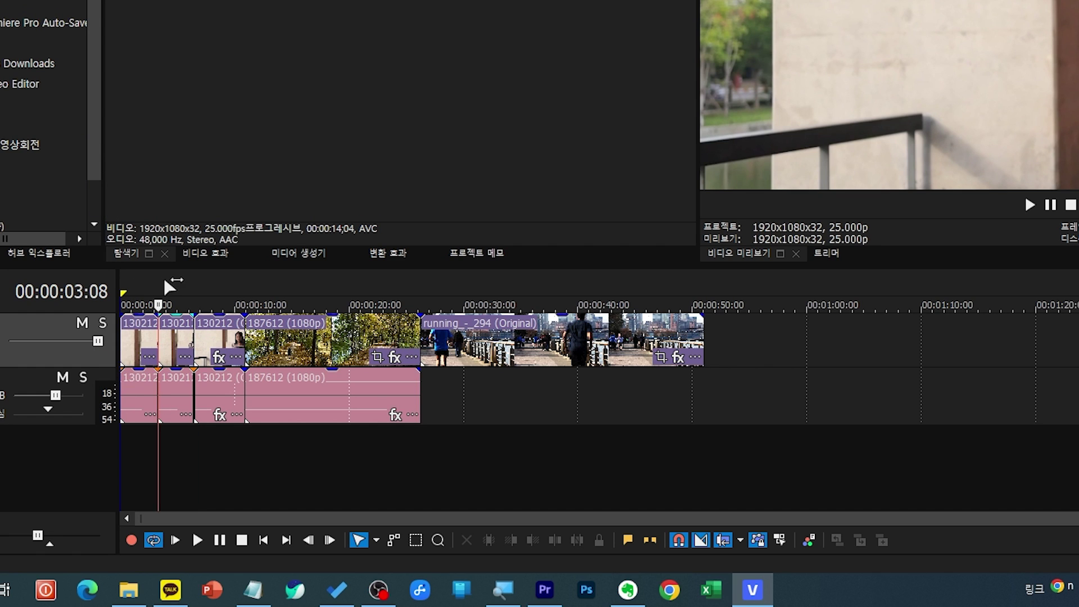
click(187, 287)
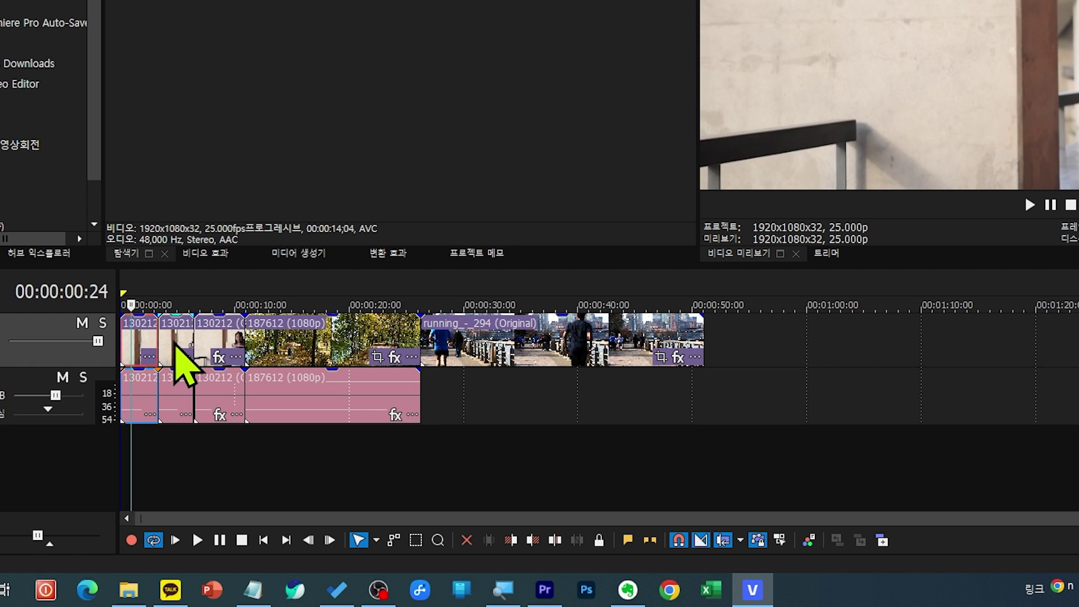
click(210, 351)
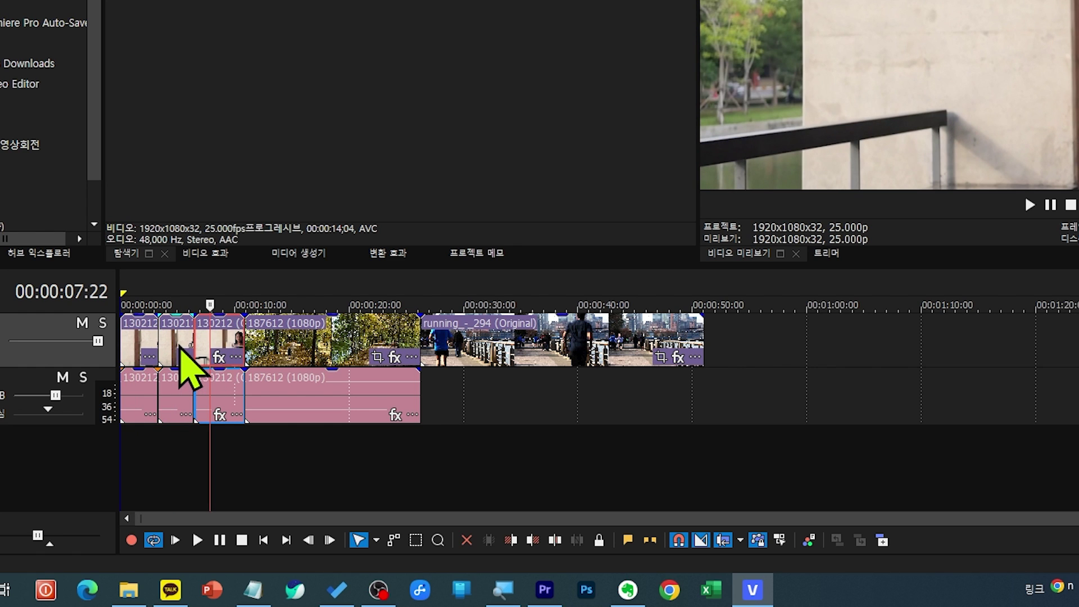
click(180, 346)
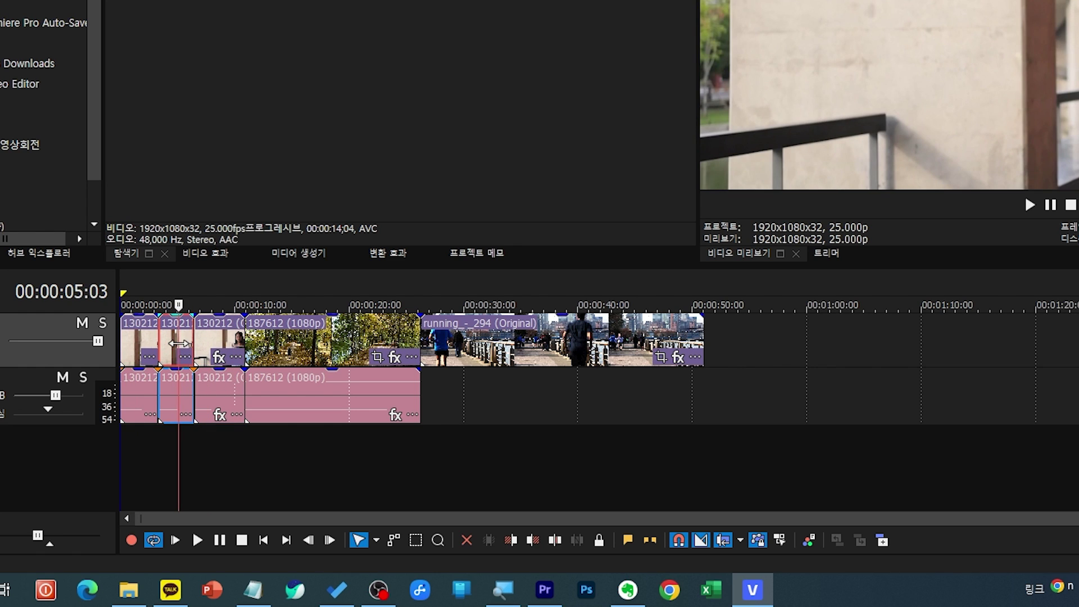
key(Delete)
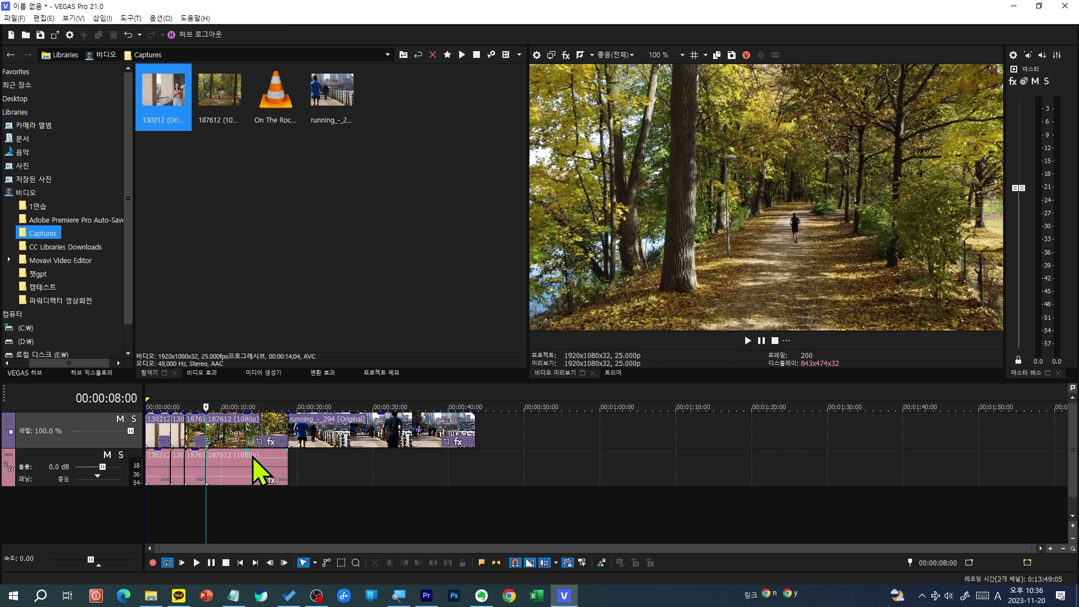
scroll(252, 457, up, 5)
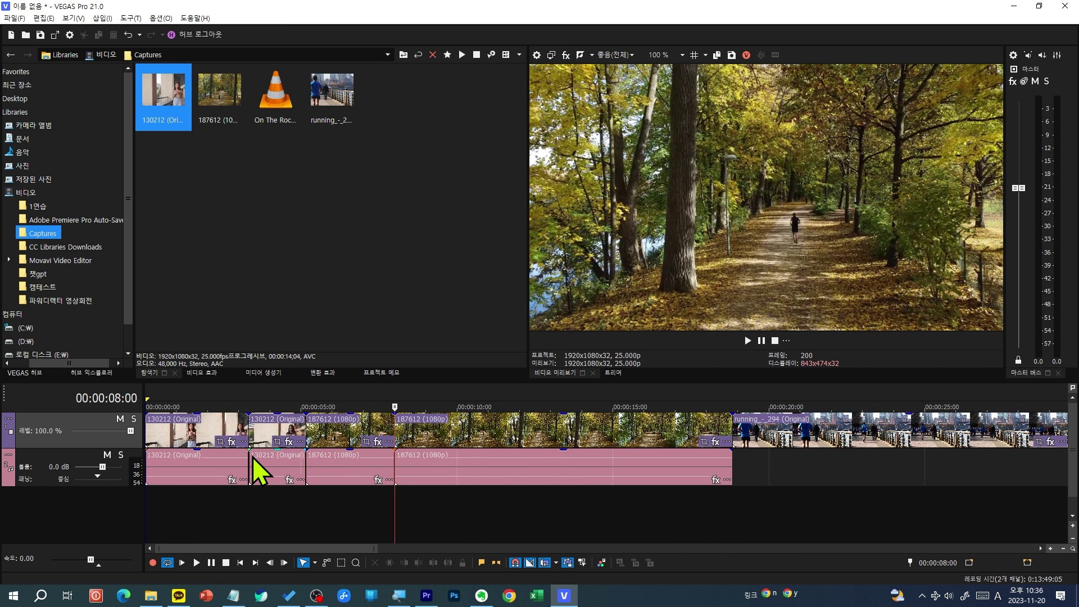
scroll(574, 472, up, 8)
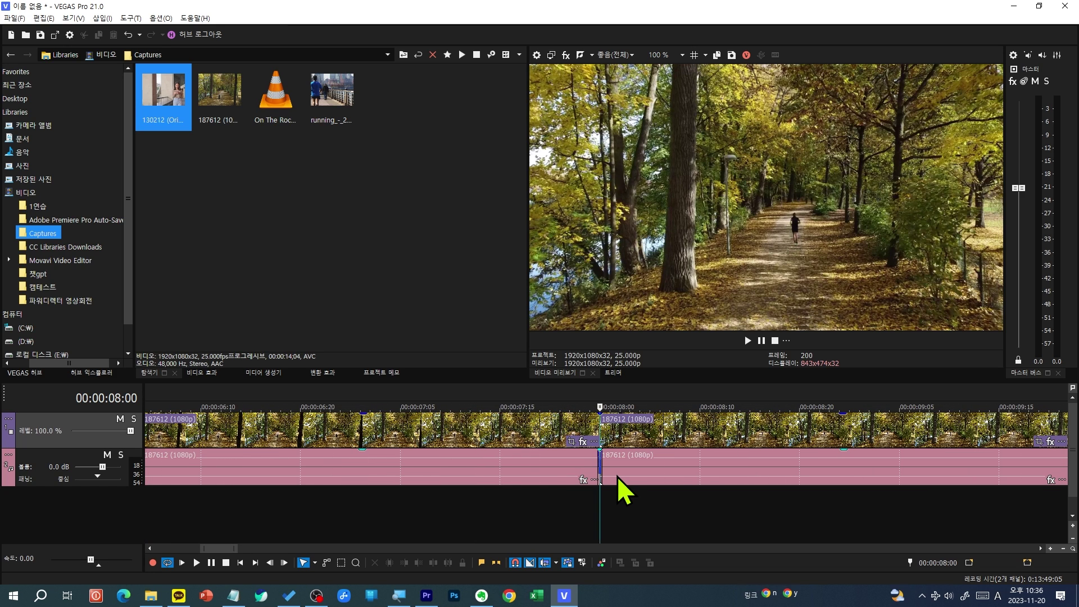
scroll(618, 477, down, 12)
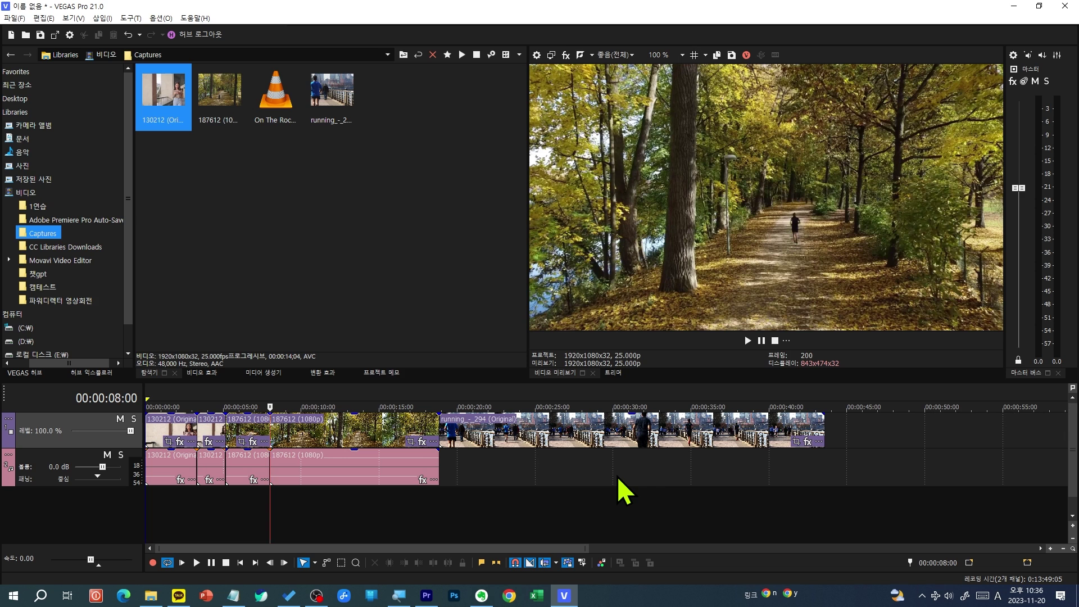
scroll(624, 490, down, 3)
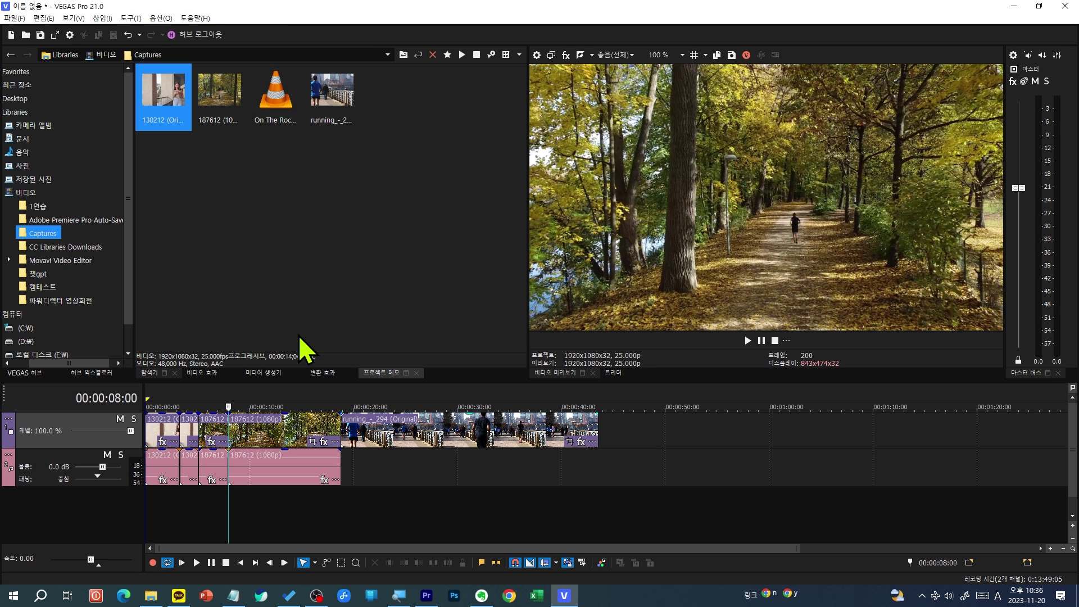
Add the default (기본값) VEGAS 타이틀 & 자막 title on a video track above the clips, starting at about 7 seconds
click(265, 374)
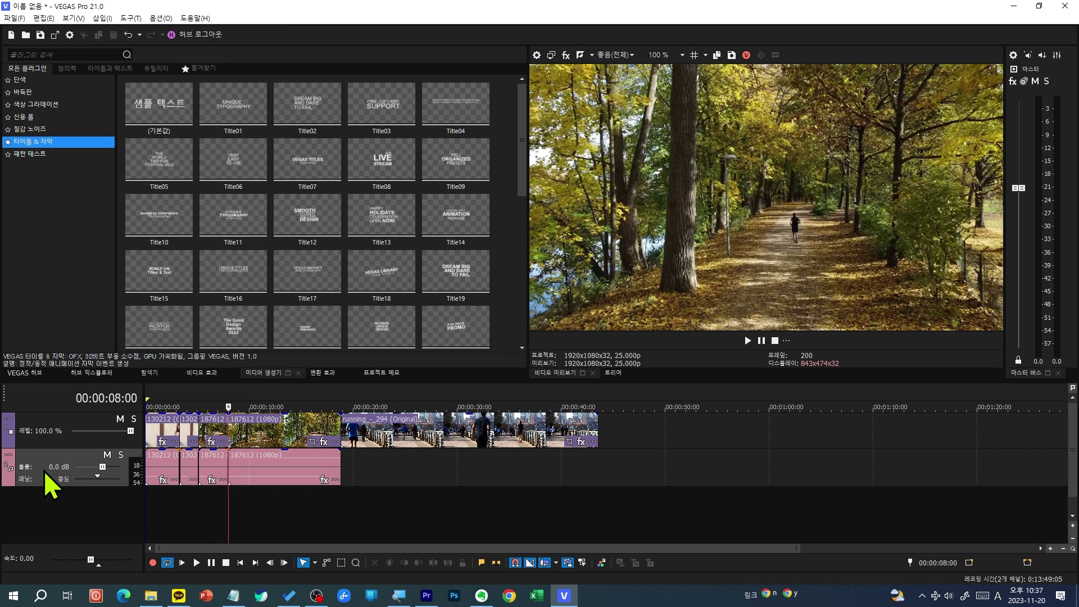
click(17, 444)
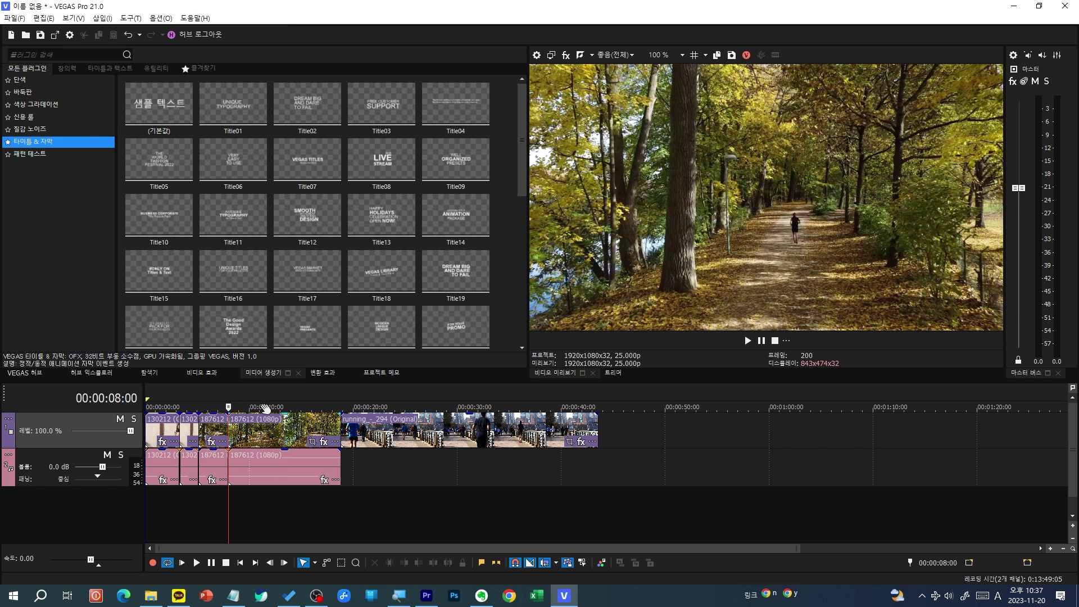
click(158, 121)
drag(157, 121, 223, 439)
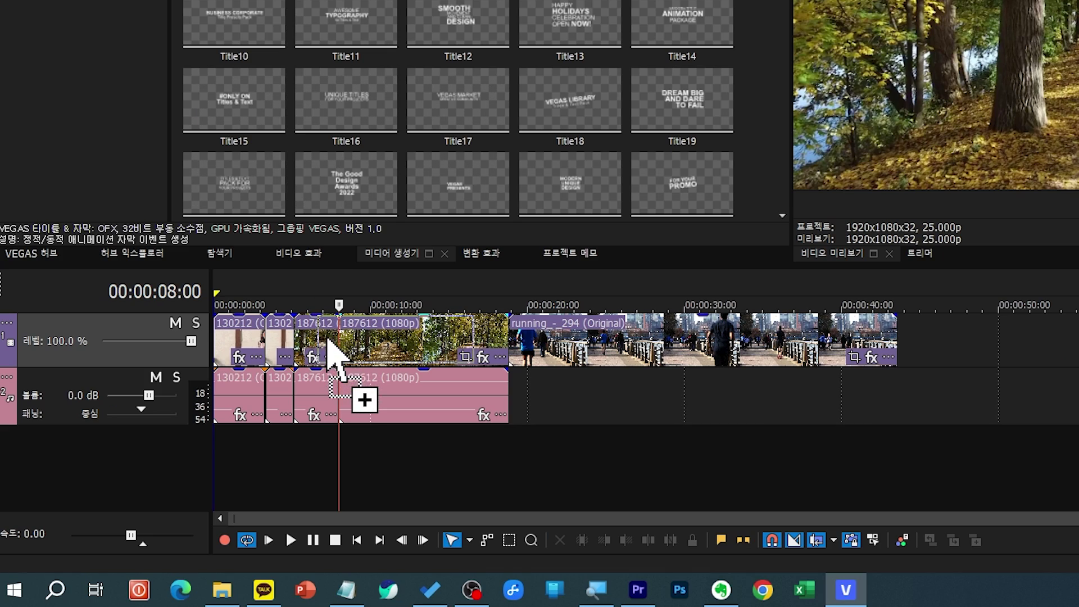
drag(327, 340, 331, 351)
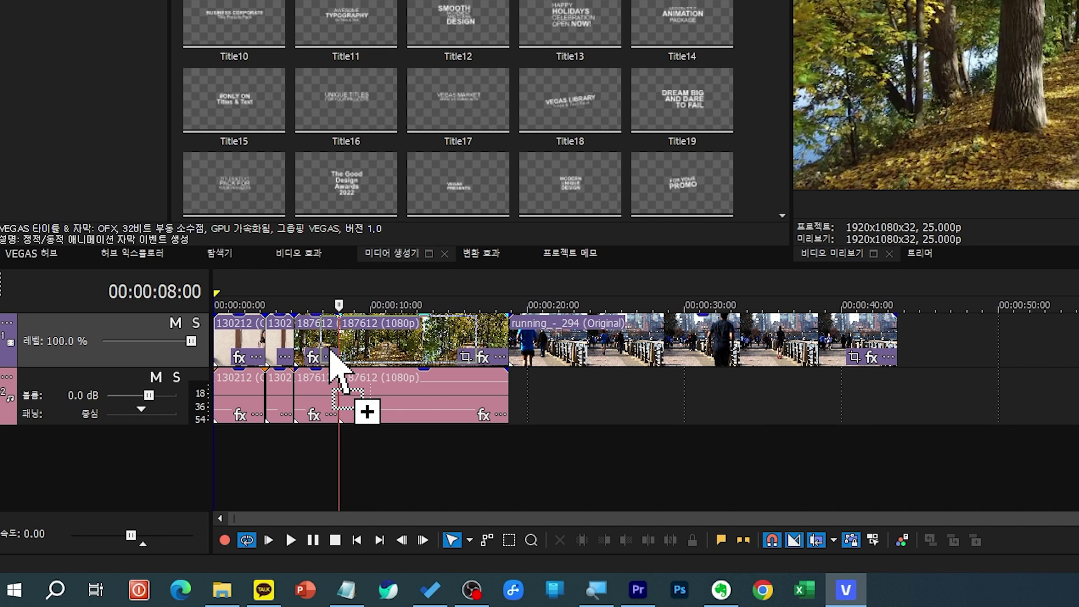
drag(331, 351, 336, 311)
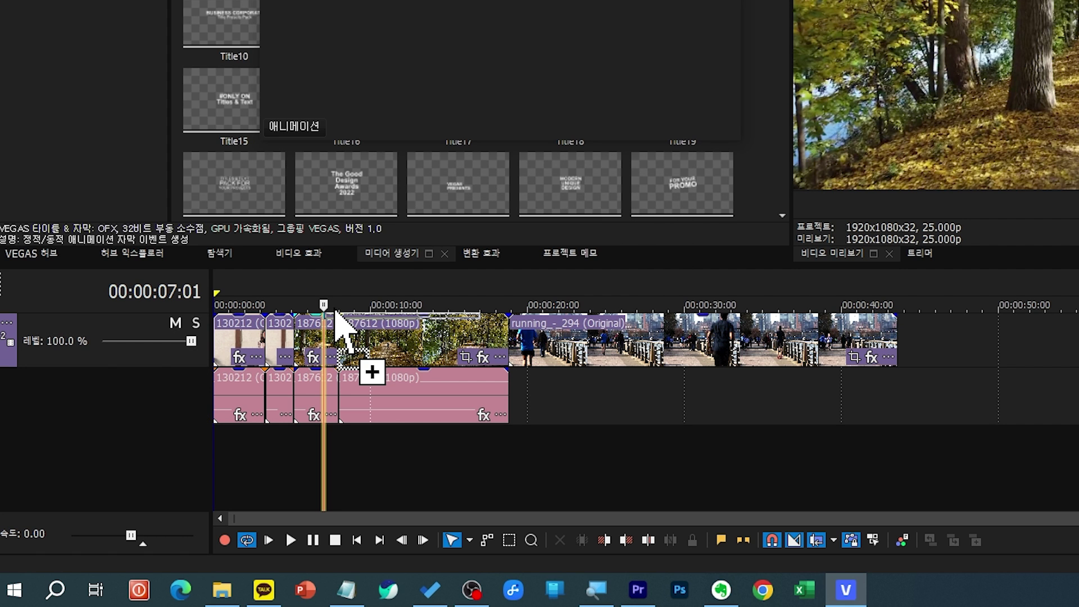
drag(336, 312, 337, 312)
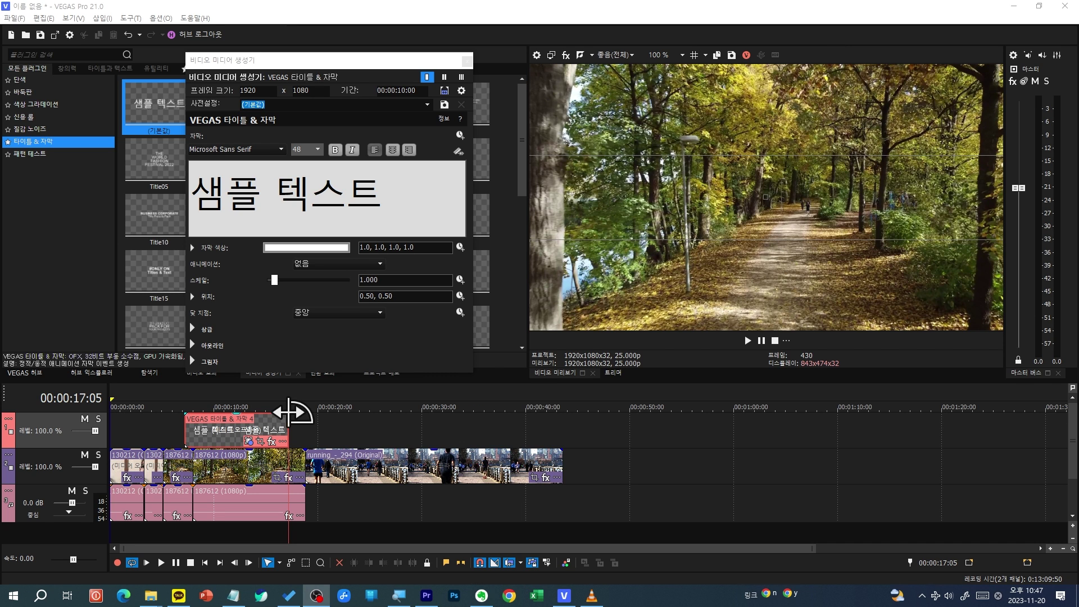
Replace the title's sample text with the greeting "안녕하세요 누나it", followed by the instructor's name and "강사입니다."
click(251, 393)
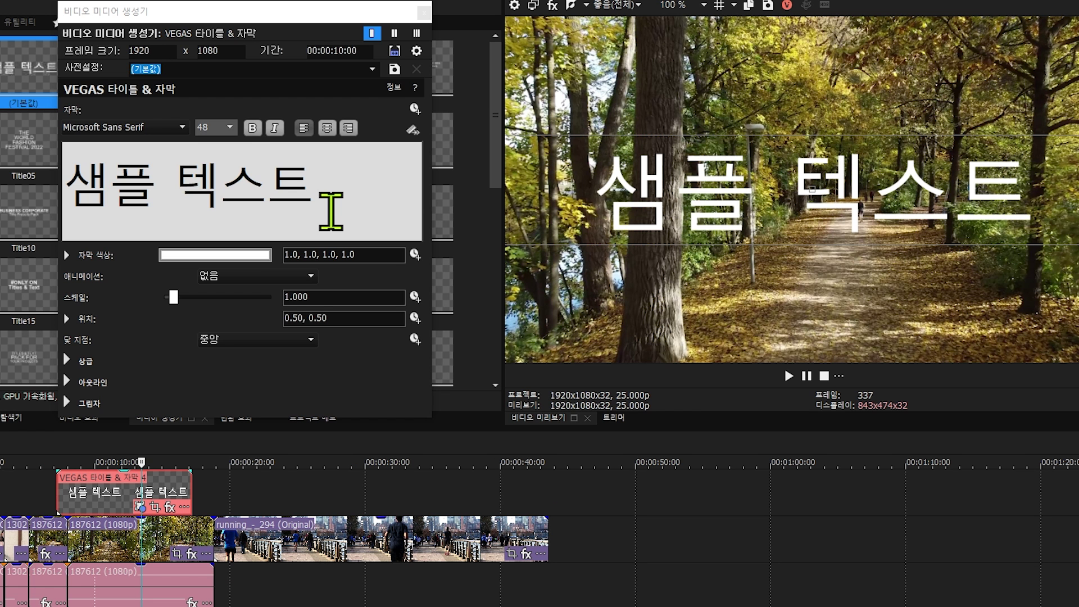
key(BackSpace)
key(BackSpace)
key(BackSpace)
key(BackSpace)
key(BackSpace)
key(BackSpace)
text(안녕하세요 누)
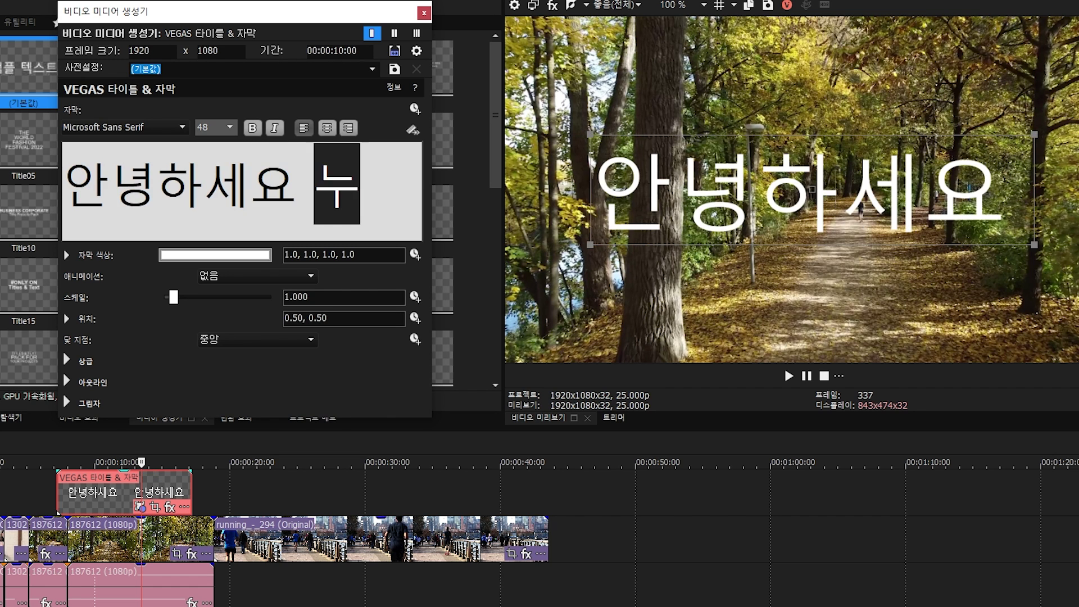
text(나it 이서성원강사입니)
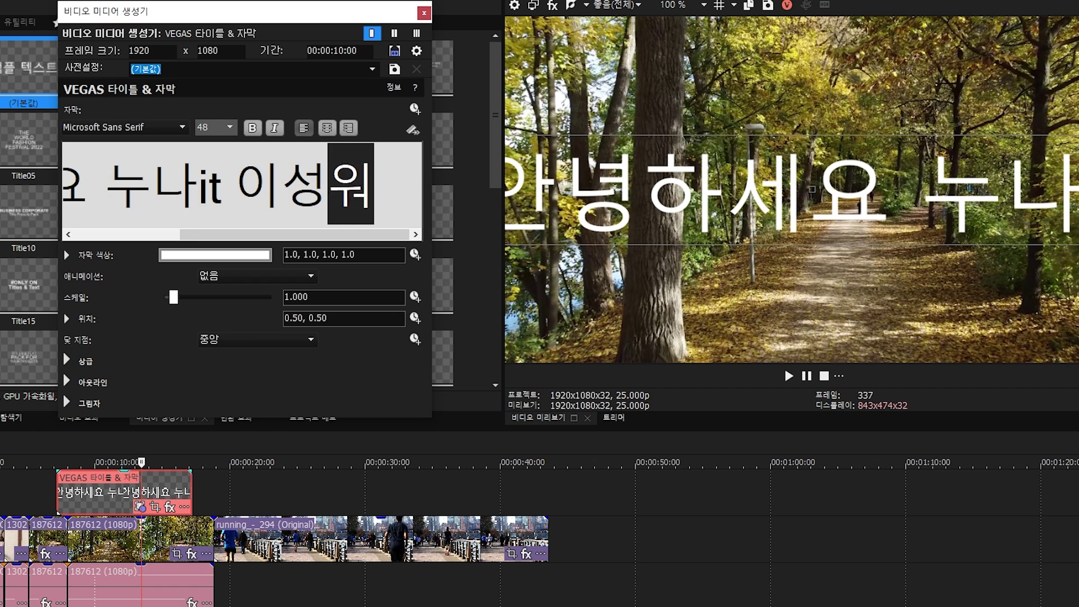
text(다.)
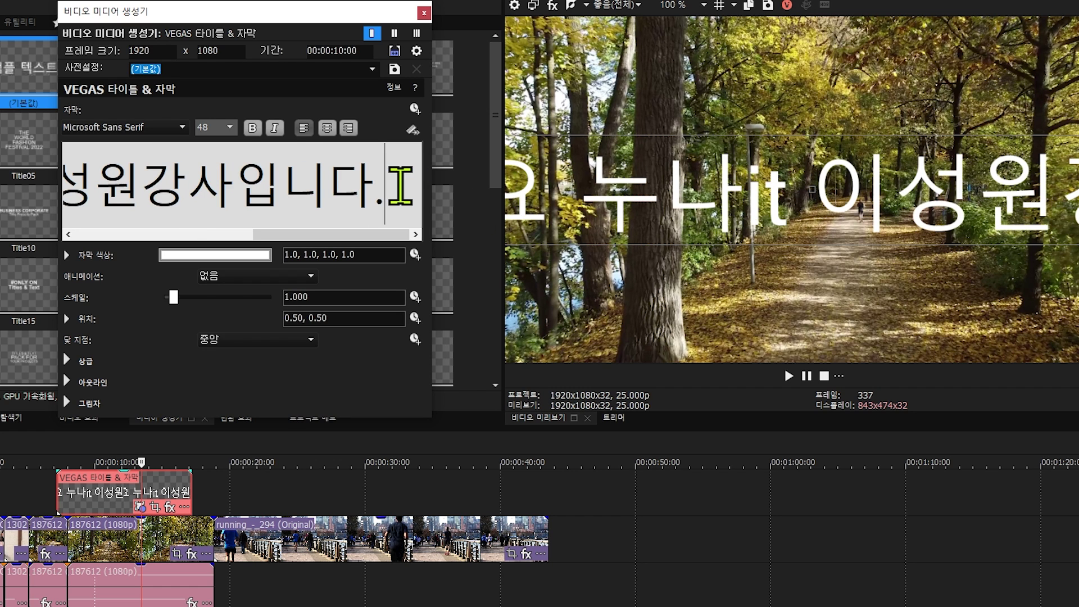
key(ctrl+a)
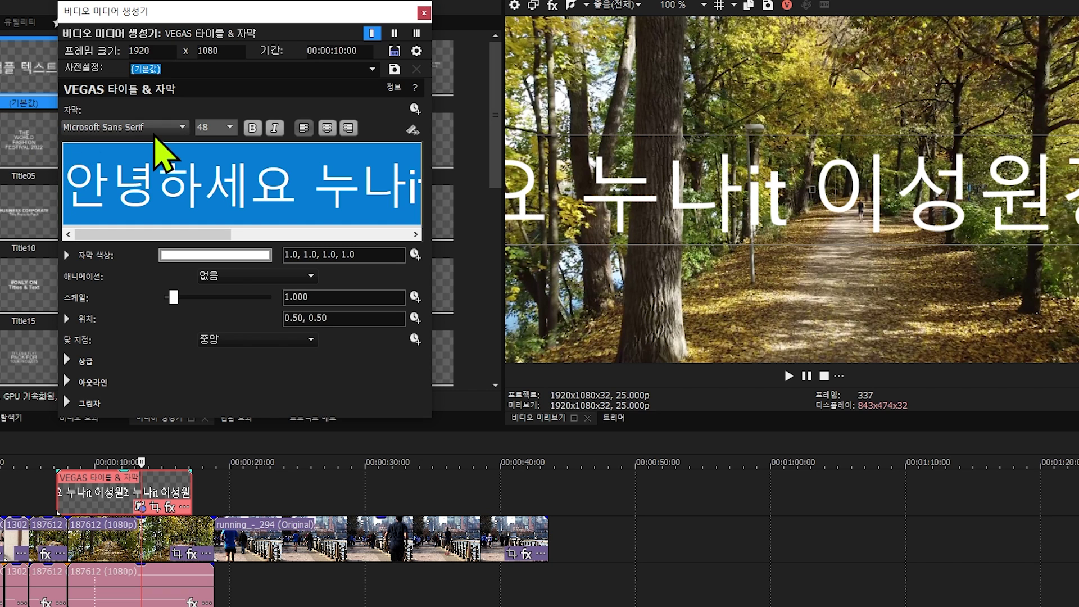
click(153, 134)
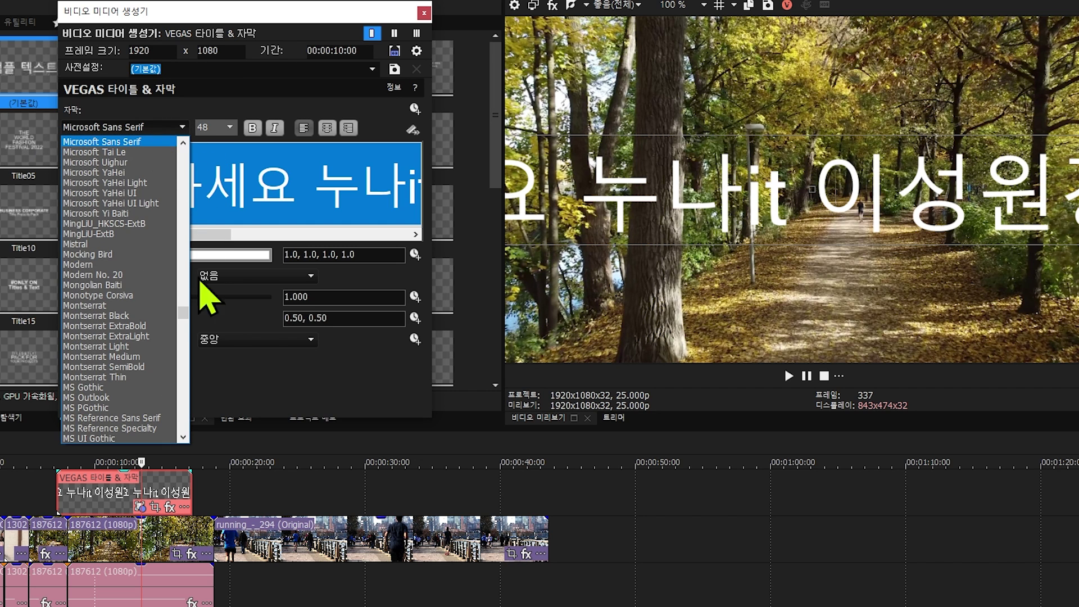
drag(184, 312, 187, 164)
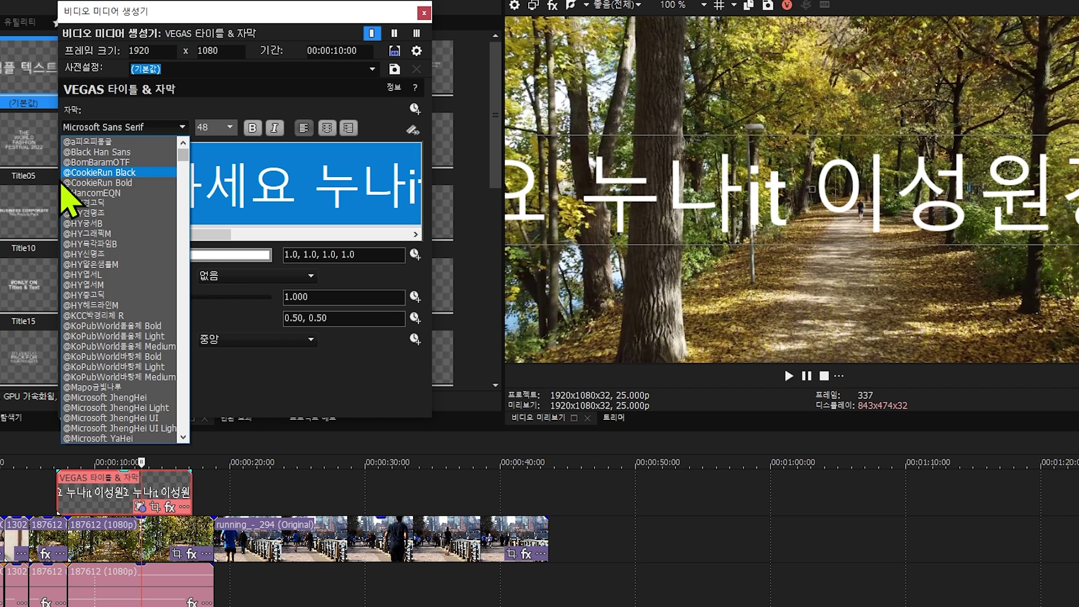
click(76, 186)
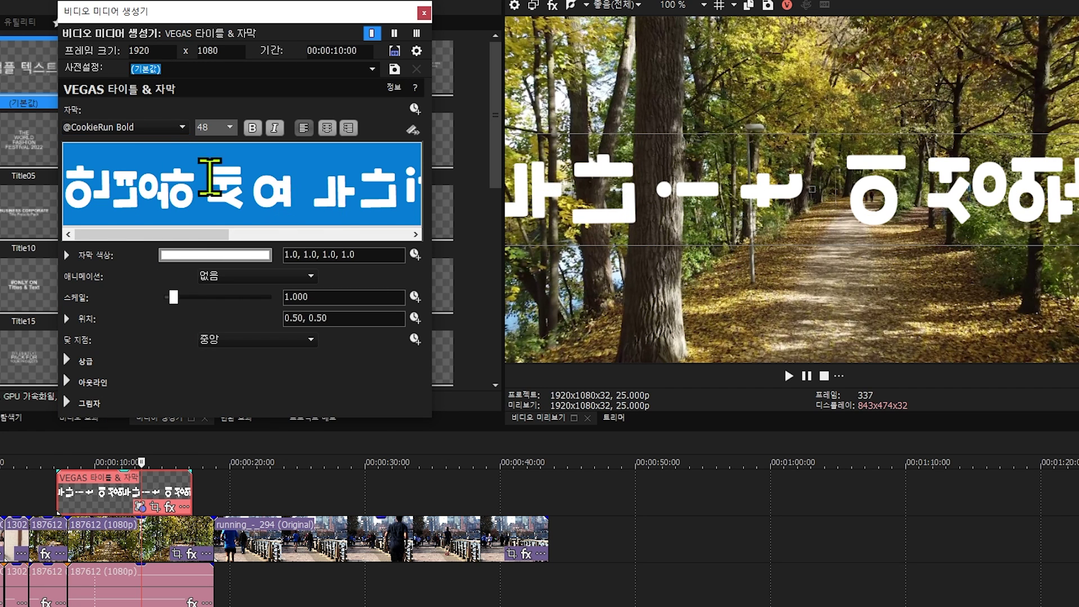
Set the title text's font to 배달의민족 도현 and its size to 20
click(162, 132)
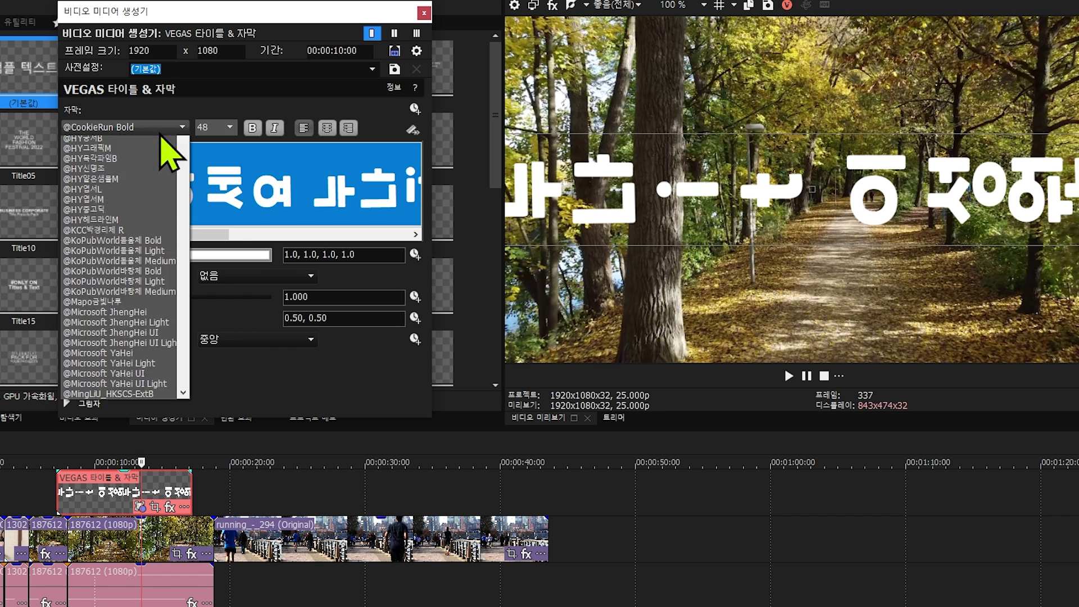
scroll(184, 162, down, 3)
drag(184, 163, 170, 400)
scroll(169, 396, up, 2)
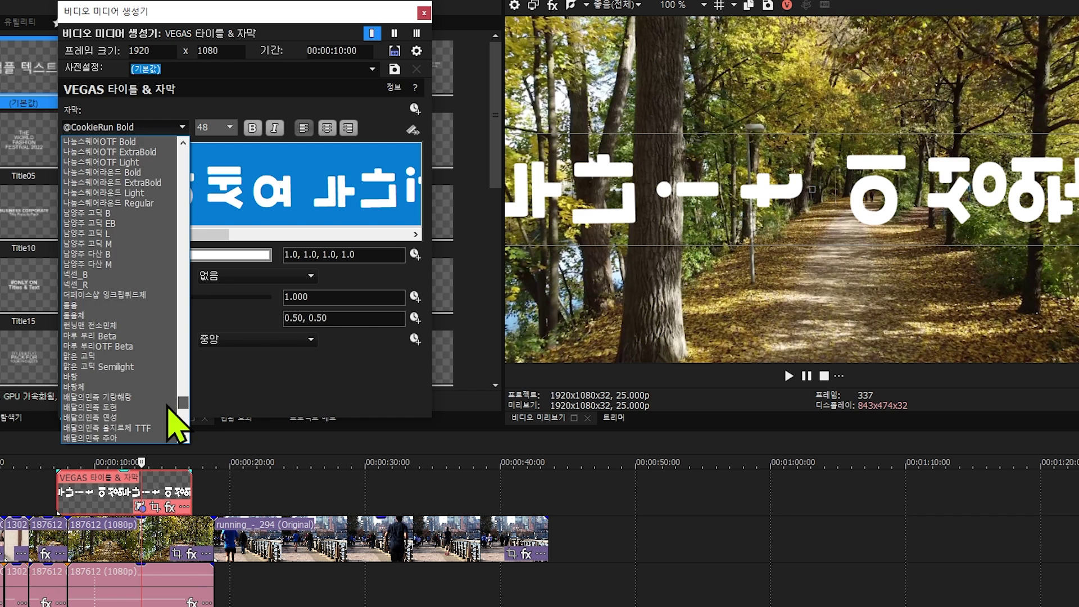
scroll(167, 397, down, 8)
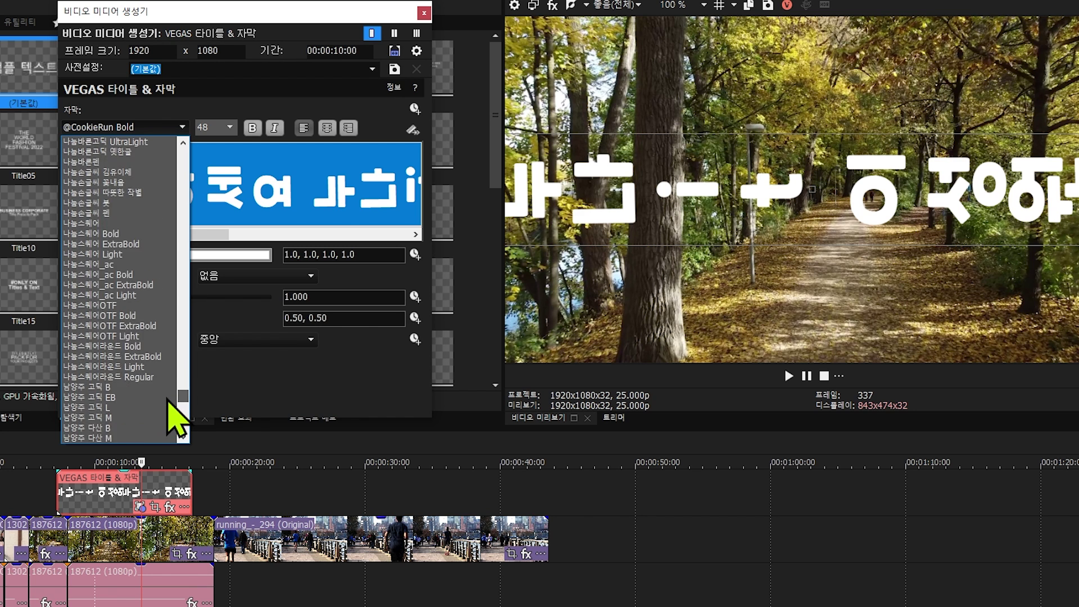
scroll(171, 419, down, 2)
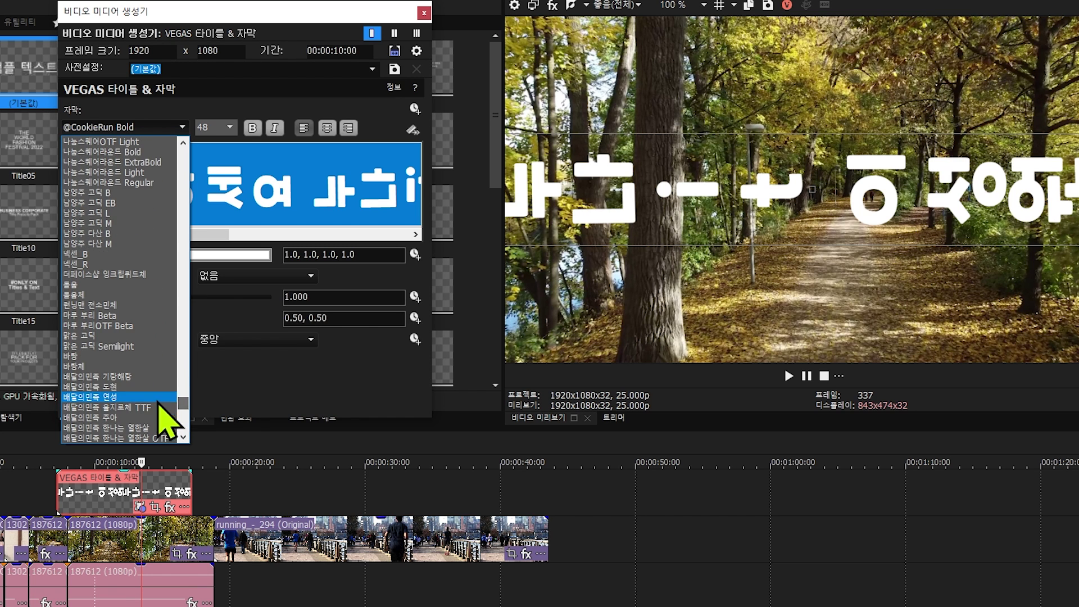
click(149, 408)
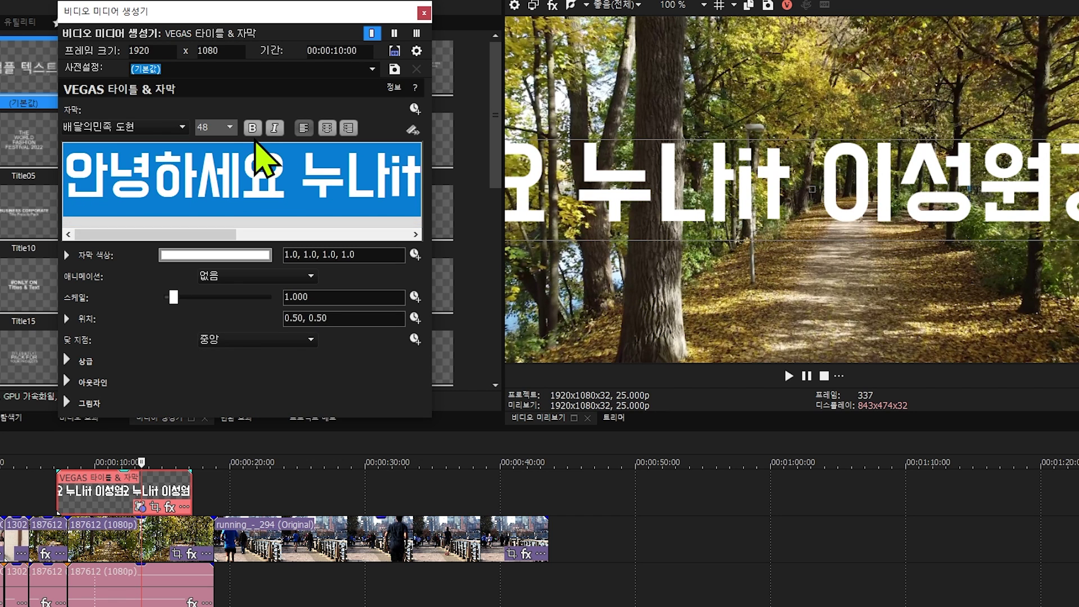
click(230, 130)
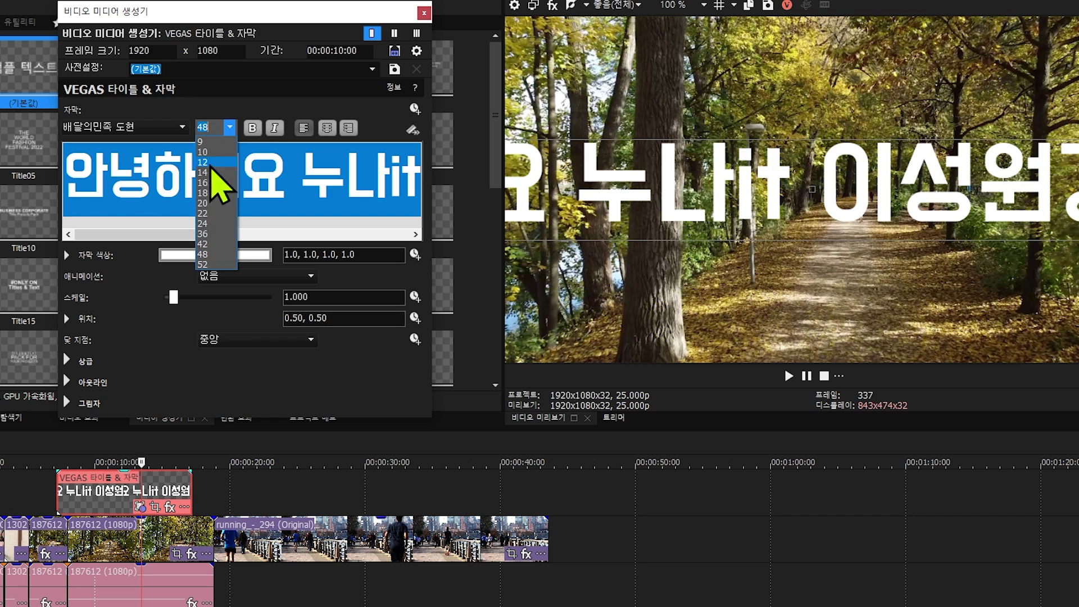
click(216, 206)
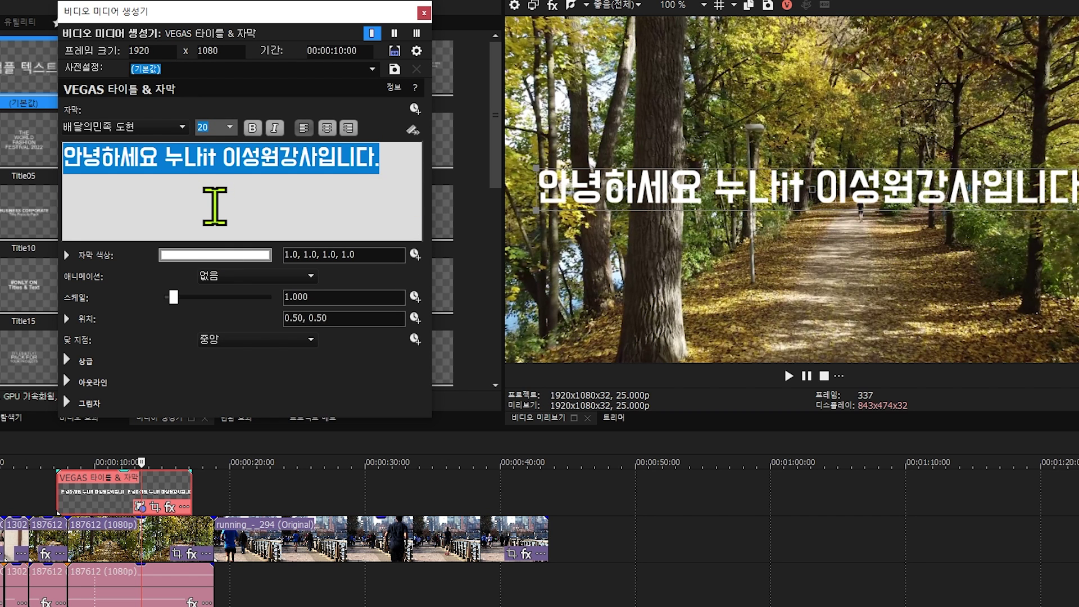
click(201, 257)
click(200, 257)
click(201, 258)
click(200, 258)
click(201, 258)
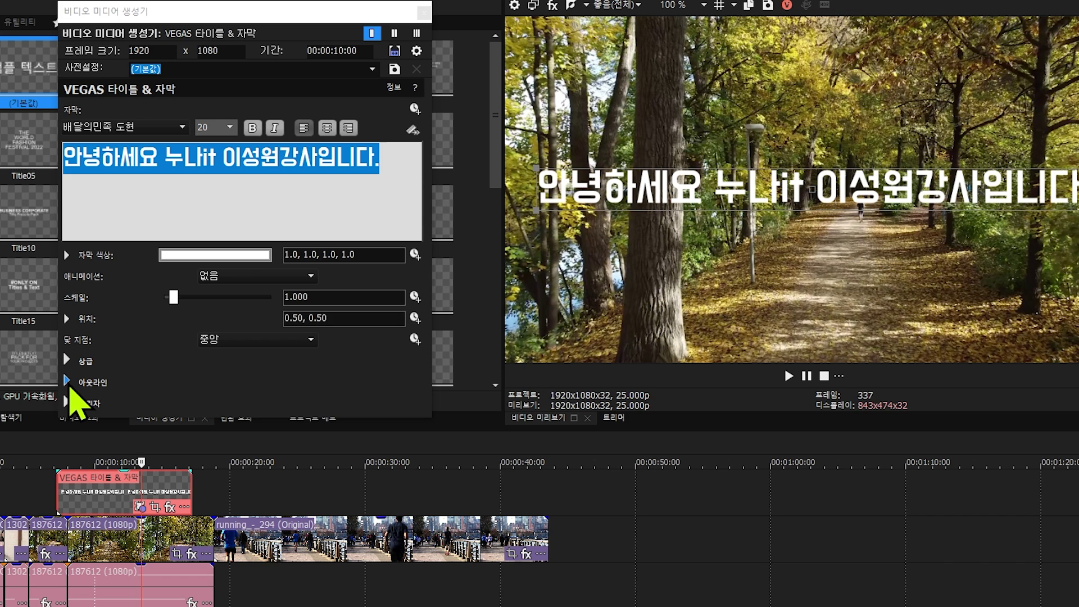
Give the title text a black outline (0.0, 0.0, 0.0, 1.0) with an outline width of 10.000
click(67, 383)
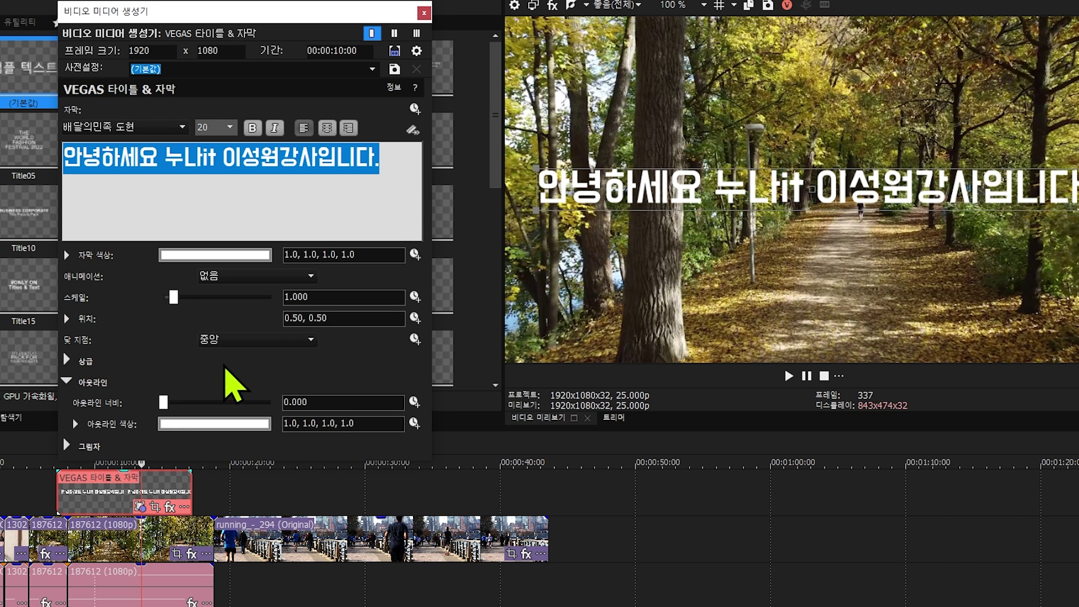
click(176, 426)
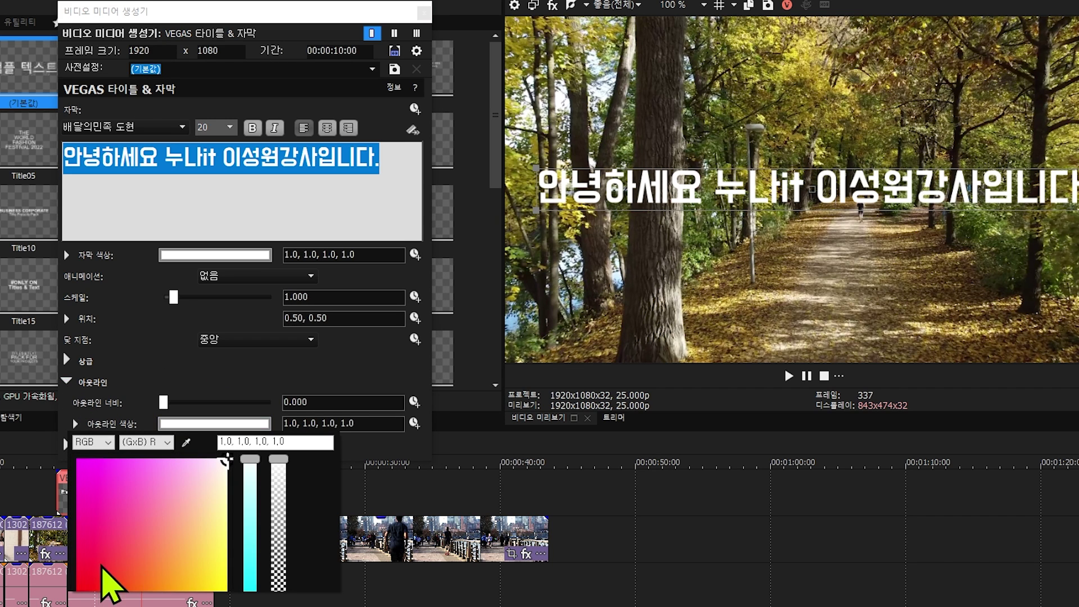
click(100, 564)
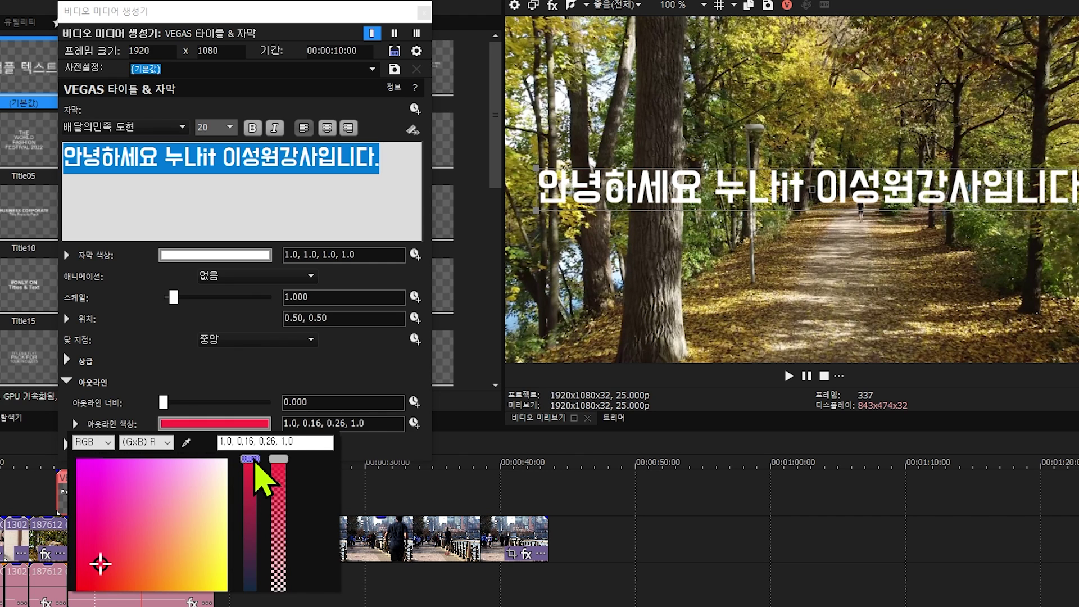
drag(251, 459, 247, 602)
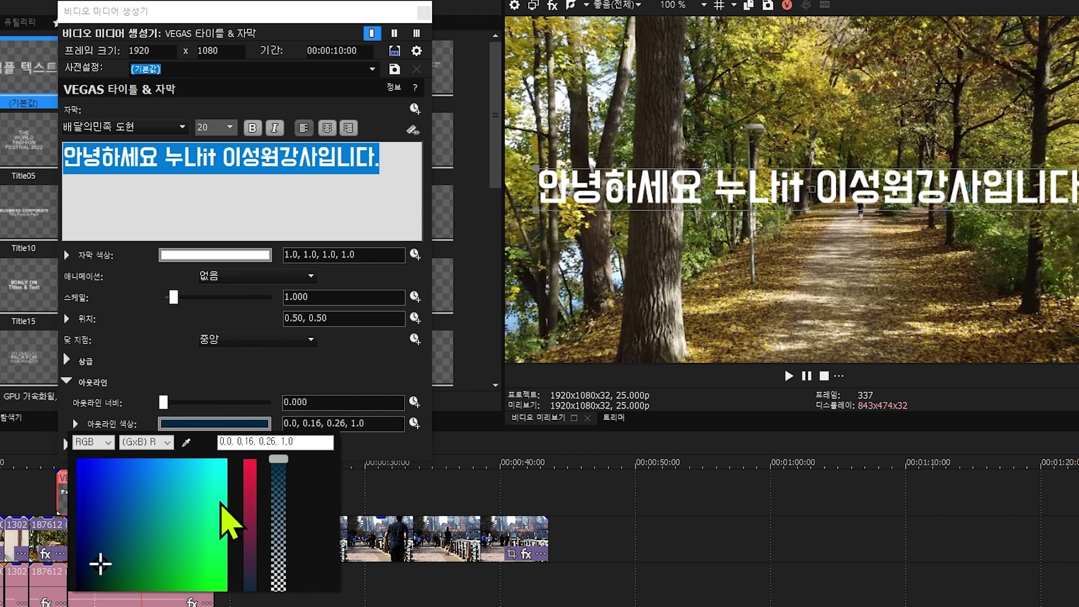
drag(105, 568, 77, 588)
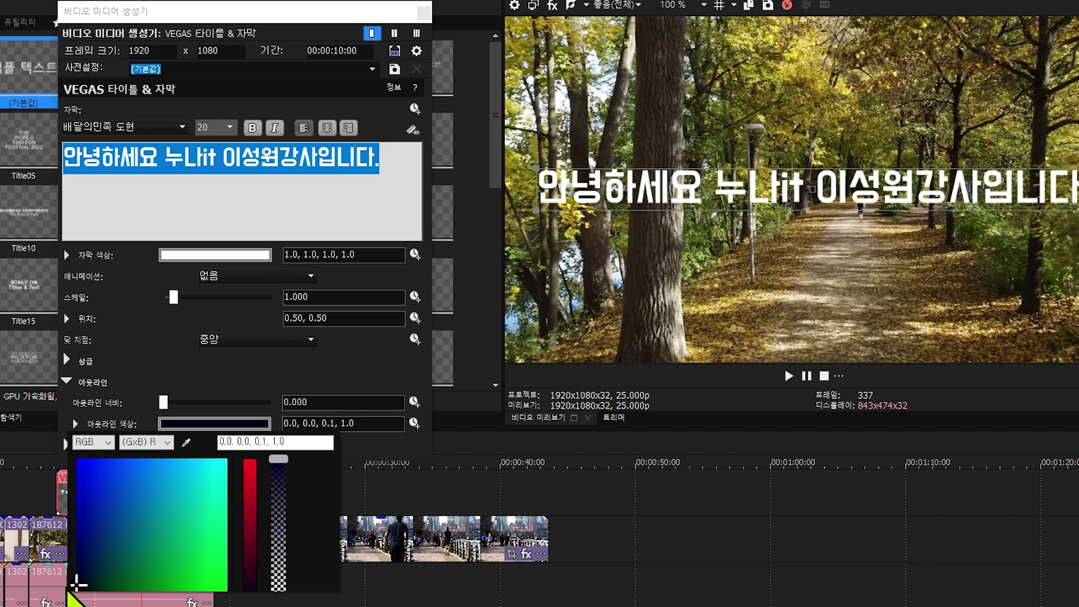
click(169, 420)
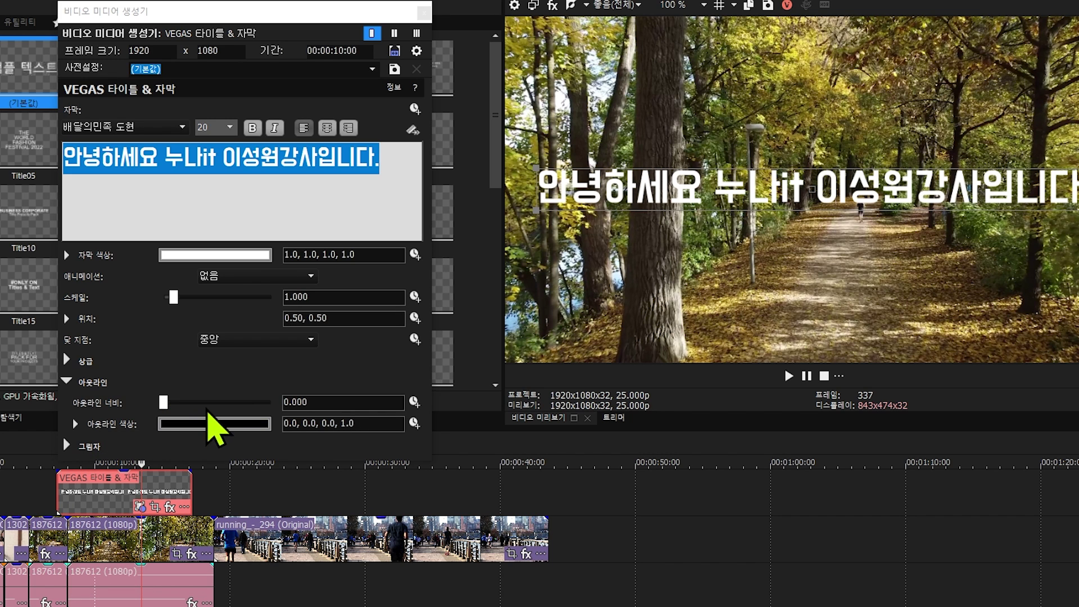
drag(164, 402, 360, 409)
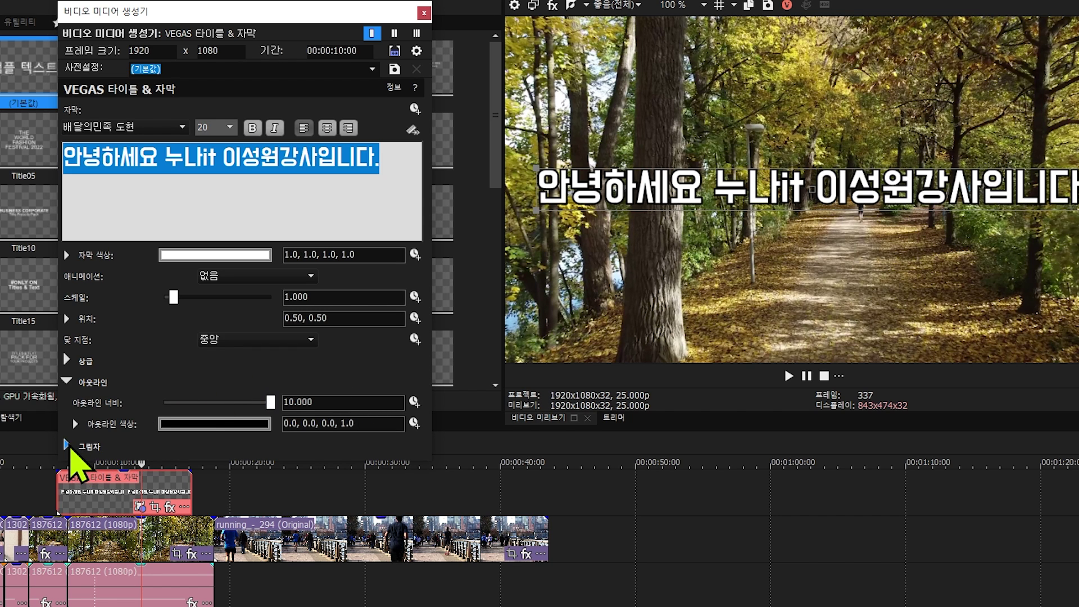
Switch the title's shadow (그림자 넣기) on and off to compare the effect, leaving it off
click(66, 445)
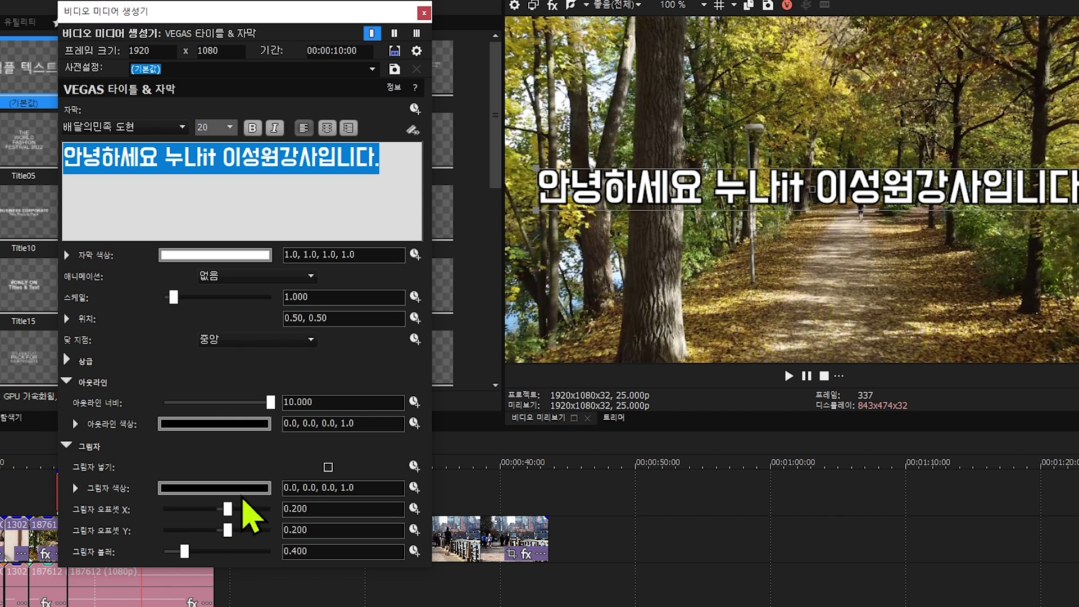
click(329, 468)
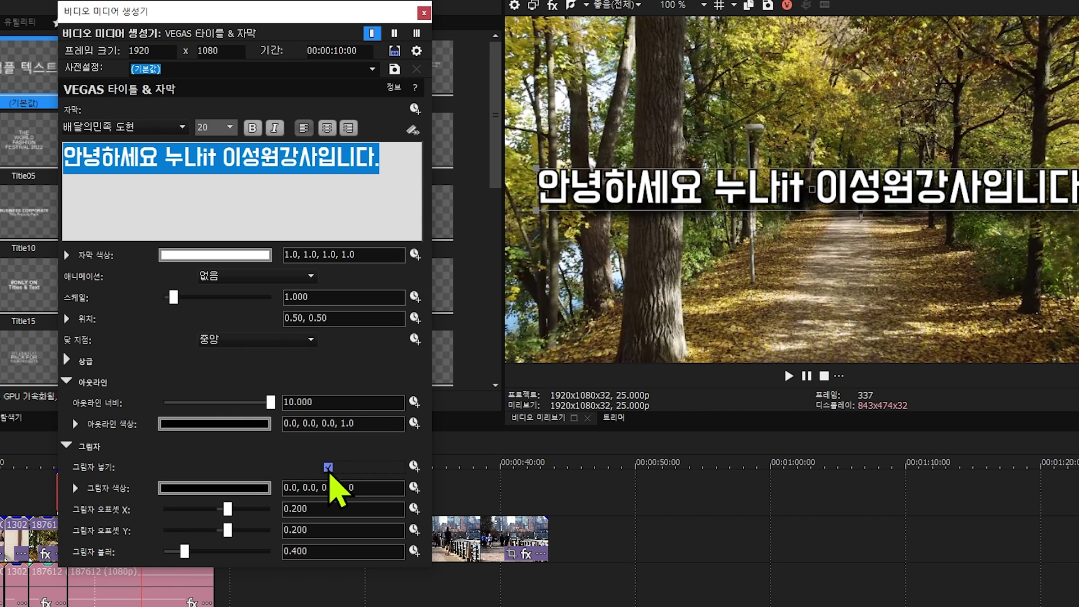
click(328, 467)
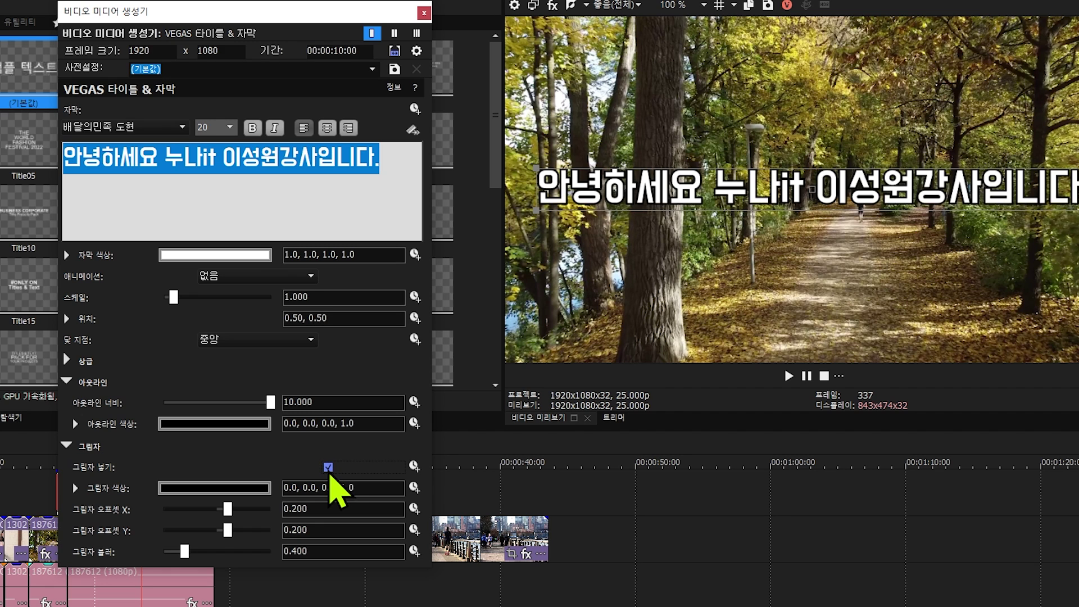
click(328, 467)
click(328, 467)
click(328, 467)
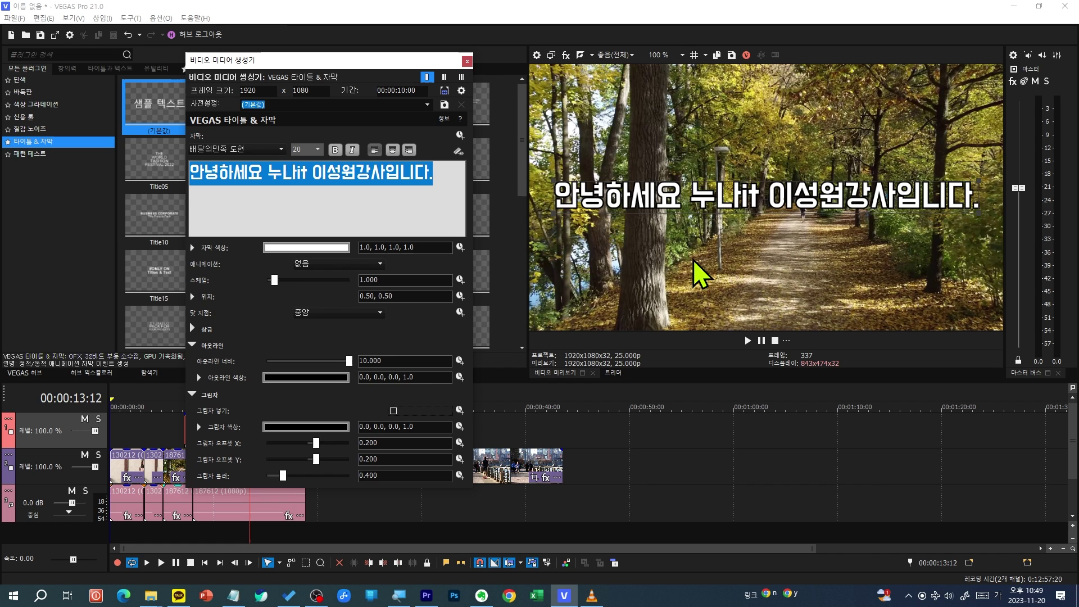
Move the title text down to the lower edge of the video frame, at position 0.51, 0.12, and close its settings
drag(731, 233, 751, 303)
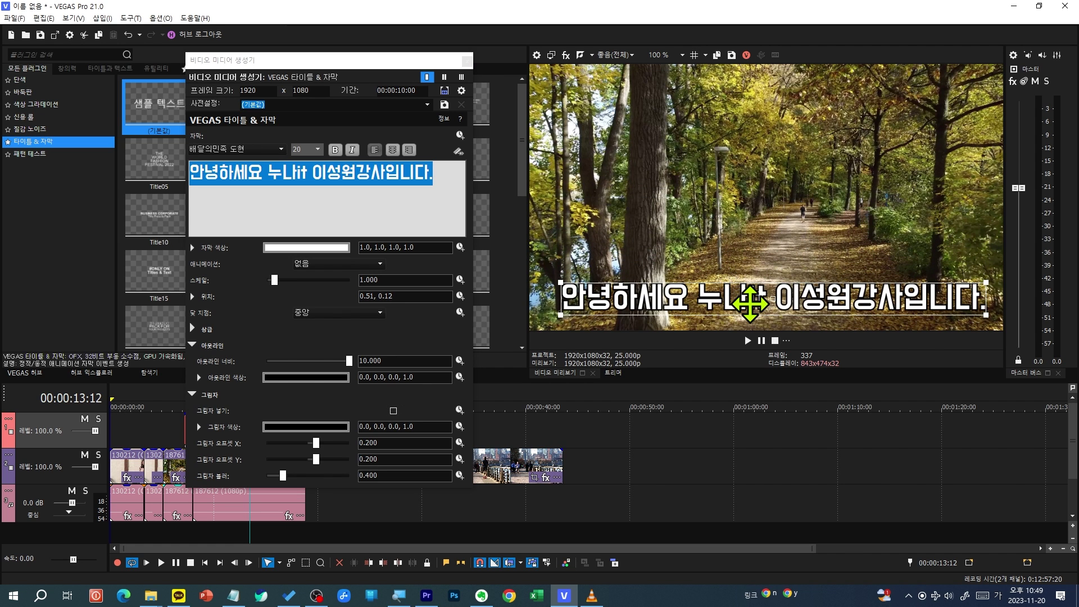
click(467, 62)
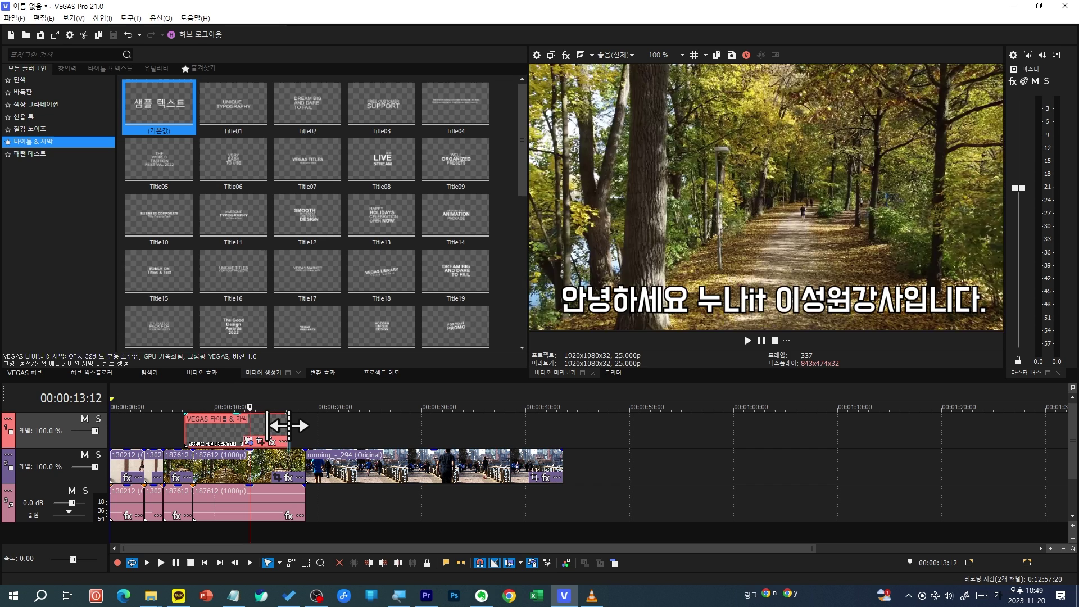
Extend the title event to about 27 seconds and add another default (기본값) title directly after it on the same track
drag(288, 426, 389, 431)
drag(119, 110, 395, 444)
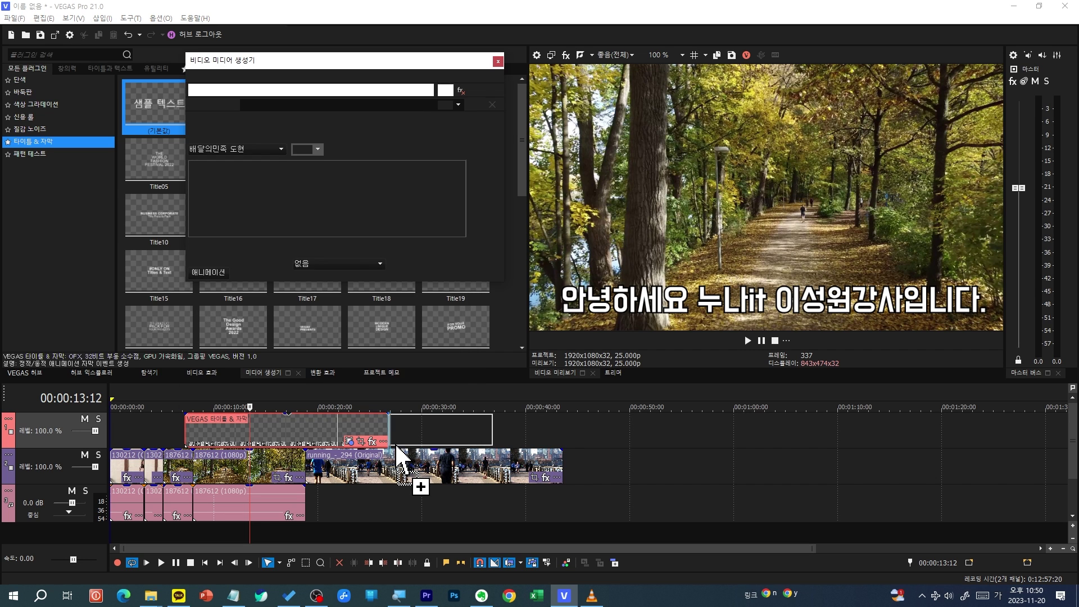
click(467, 61)
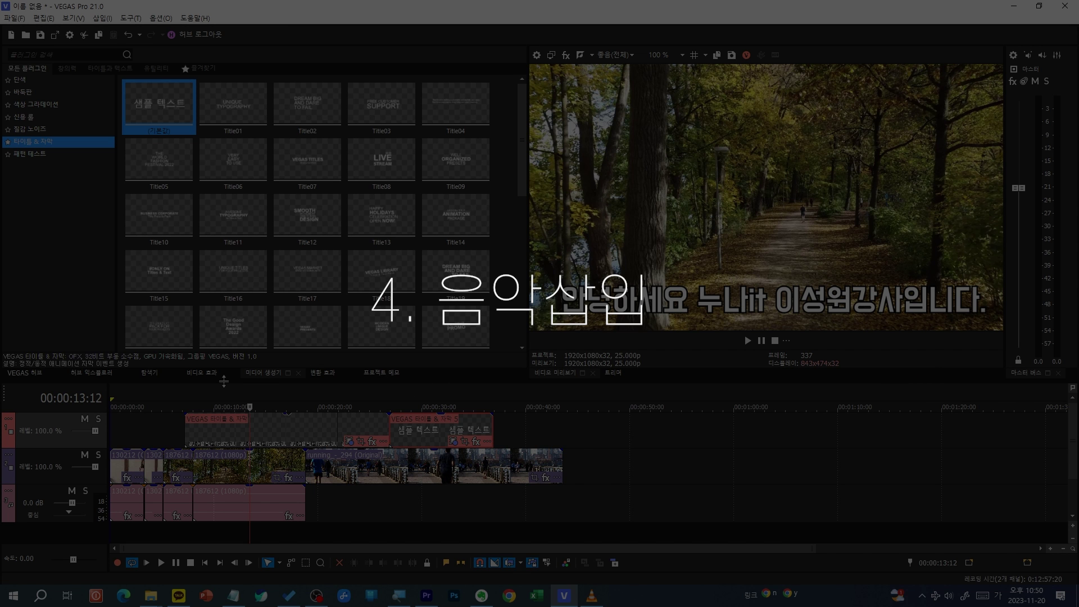
Add the On The Rocks - TrackTribe music from the Captures folder on a new audio track at the timeline start and play it briefly
click(147, 373)
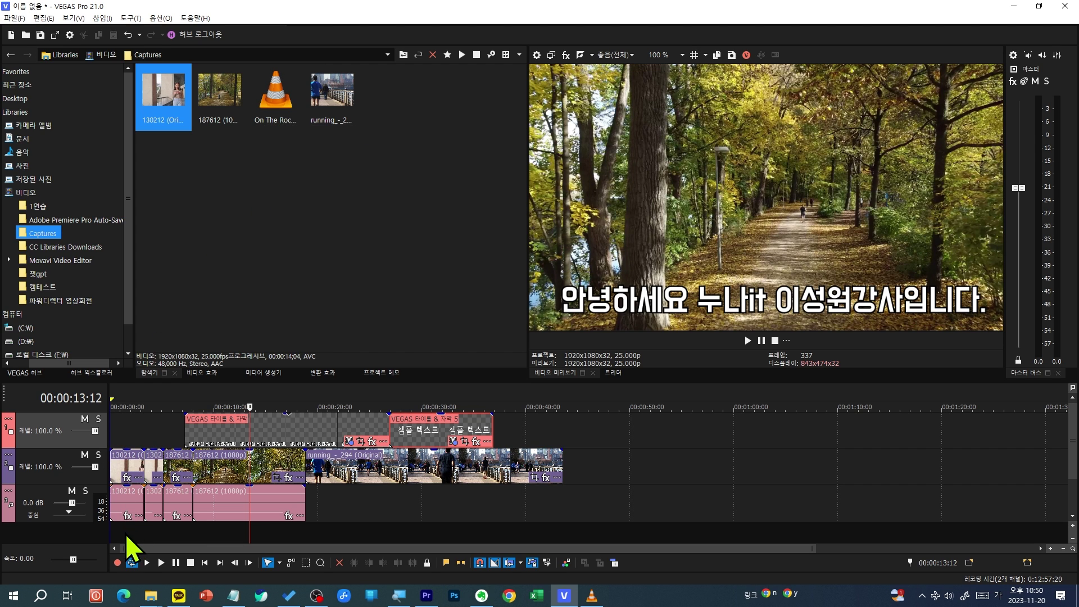
drag(274, 117, 125, 531)
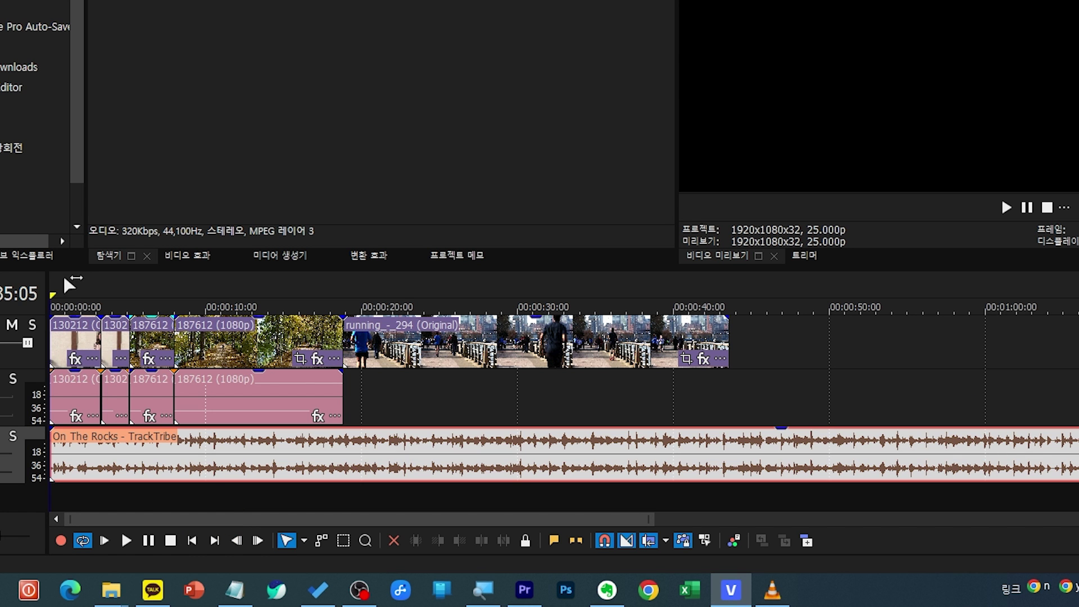
click(60, 285)
key(space)
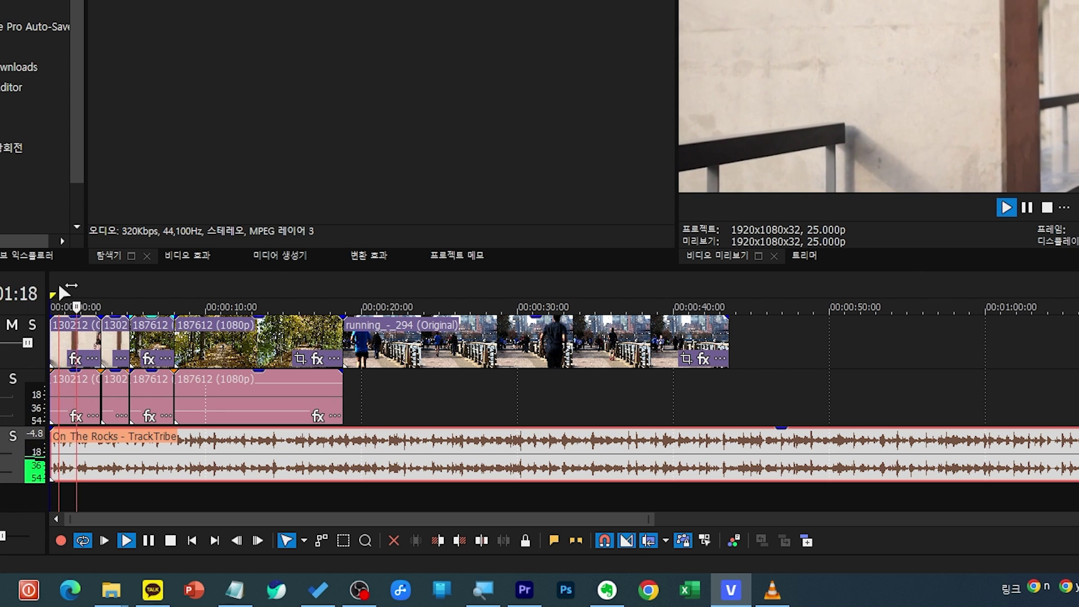
key(space)
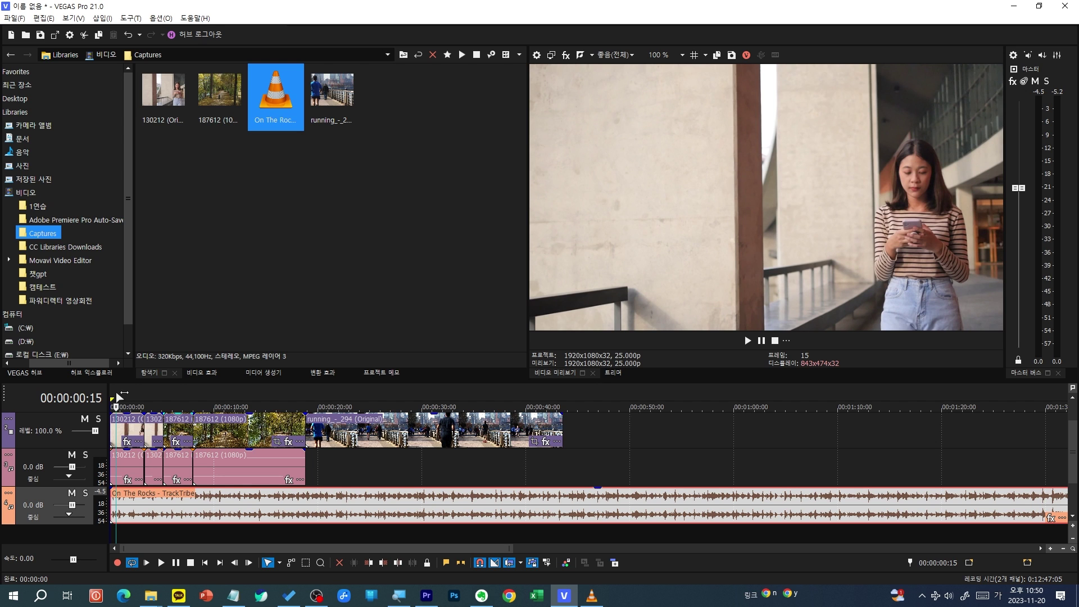
Split the On The Rocks music where the last video clip ends, at 00:00:43:14, and delete the part beyond it
click(138, 396)
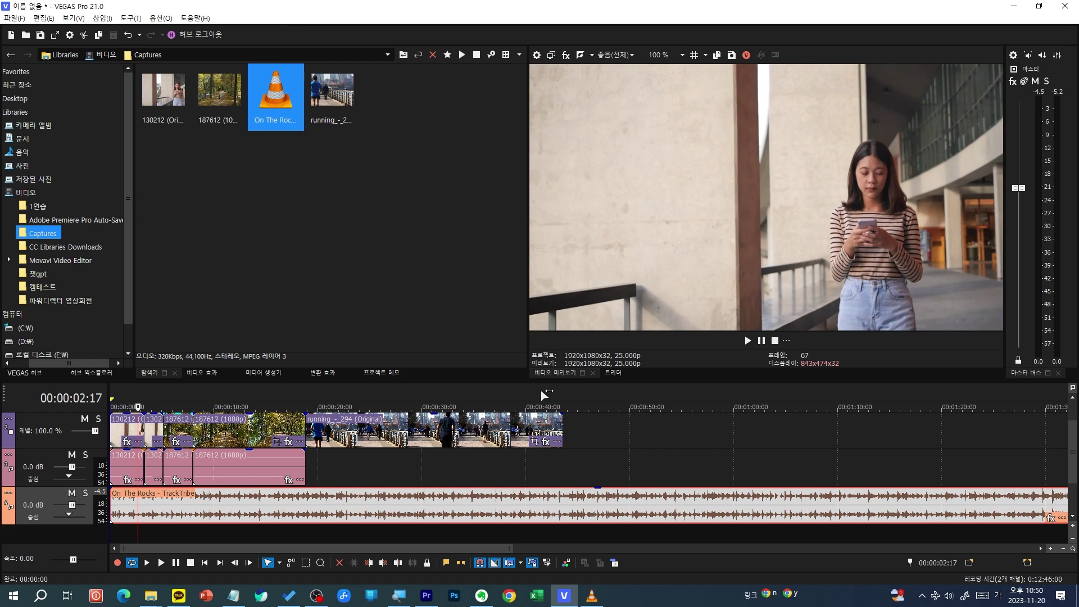
click(604, 392)
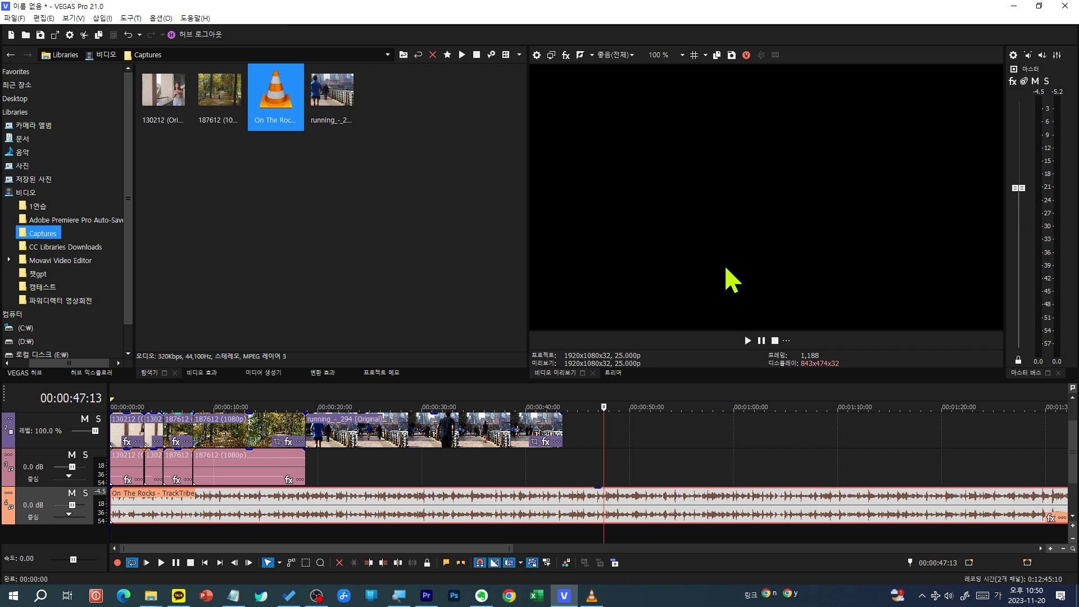
key(Return)
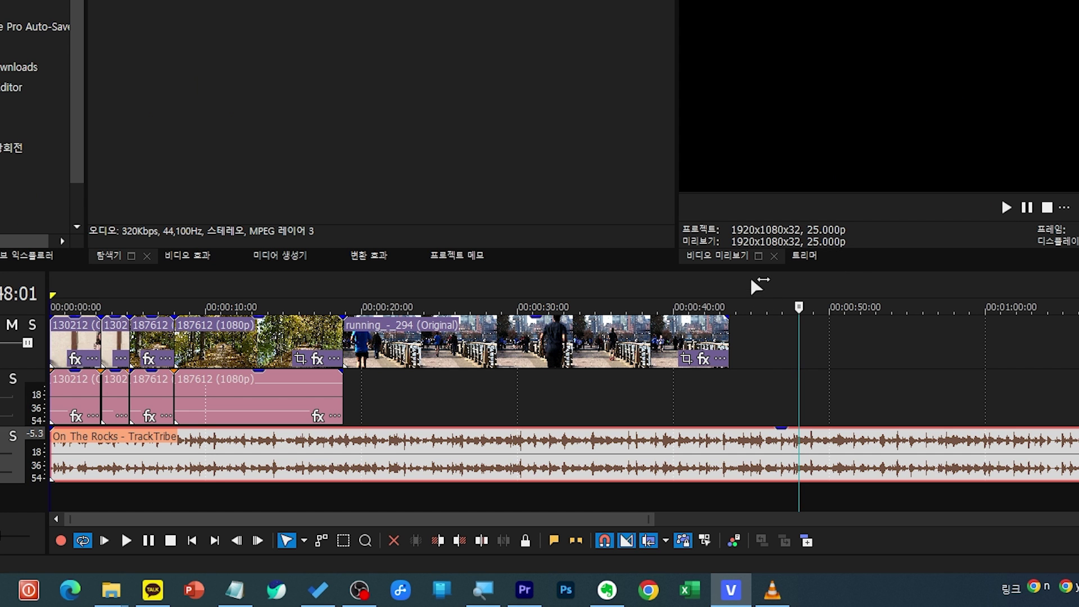
click(734, 280)
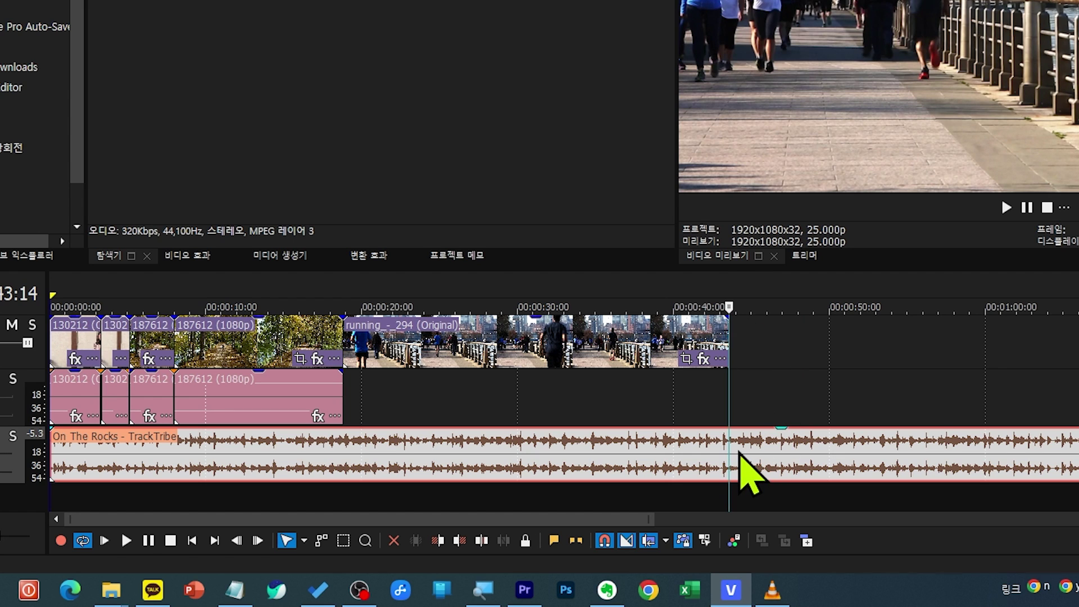
key(s)
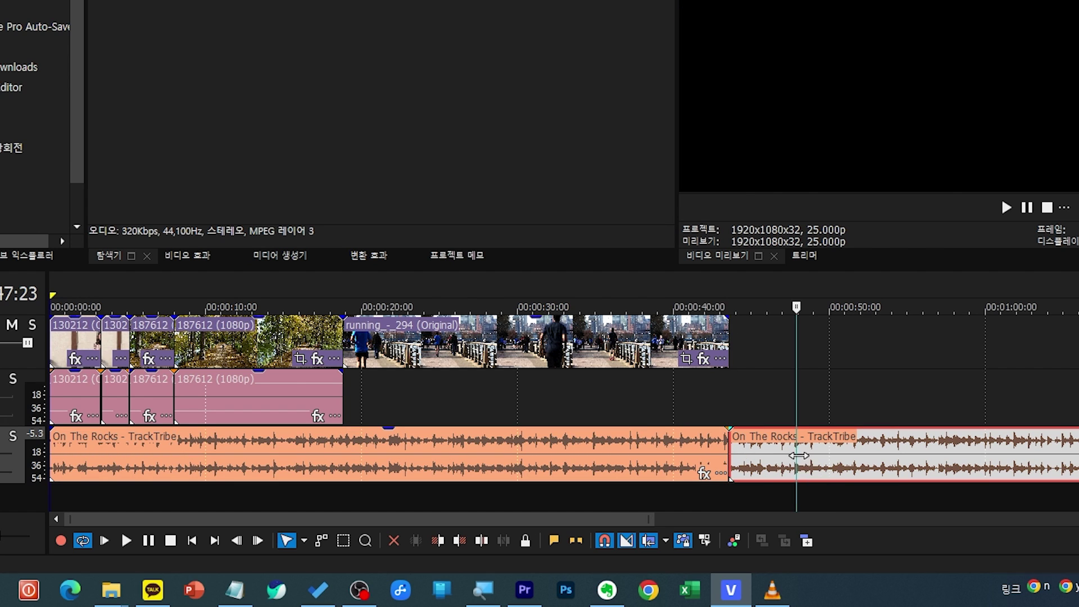
key(Delete)
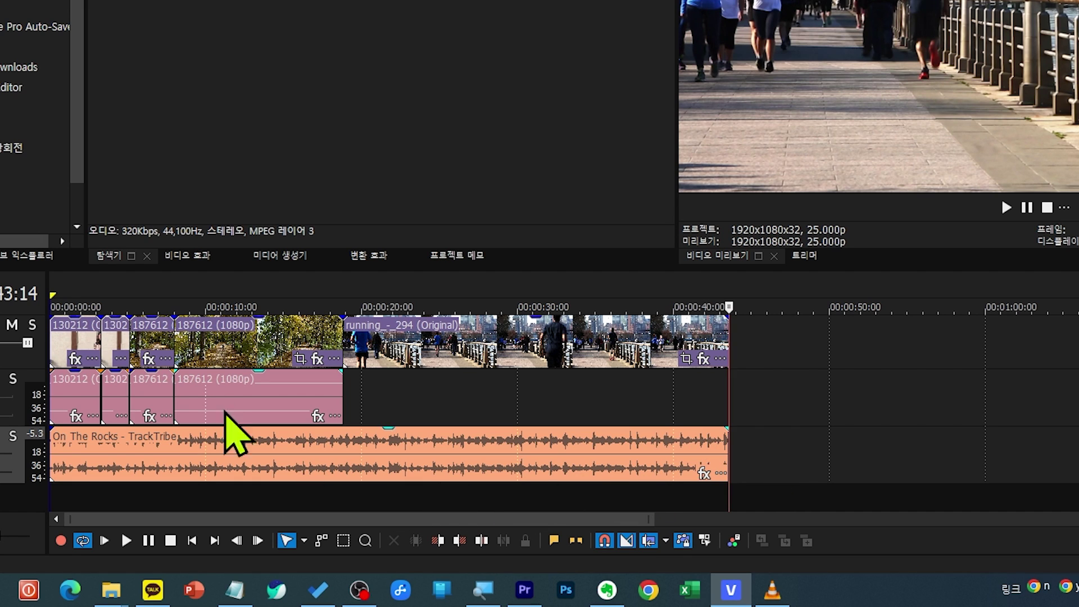
Play the opening of the timeline from the start to check how loud the music is
key(Home)
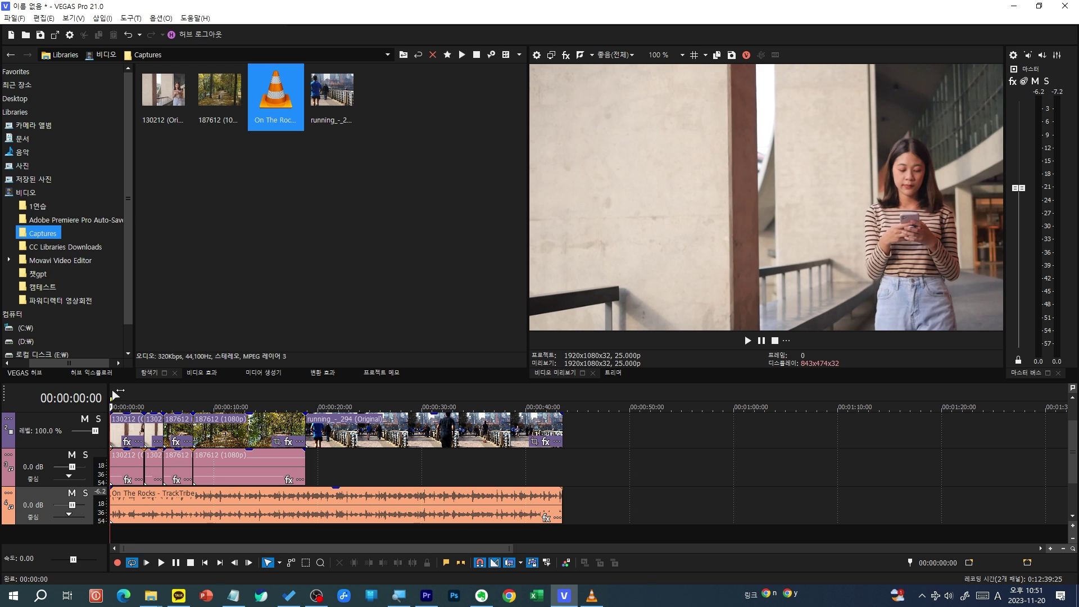
key(space)
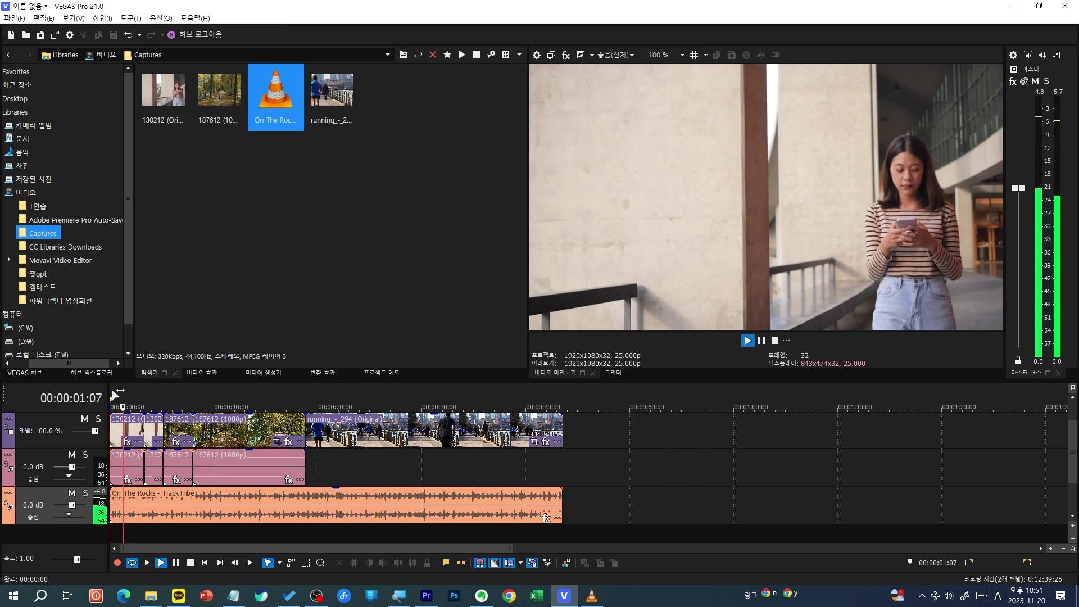
key(Return)
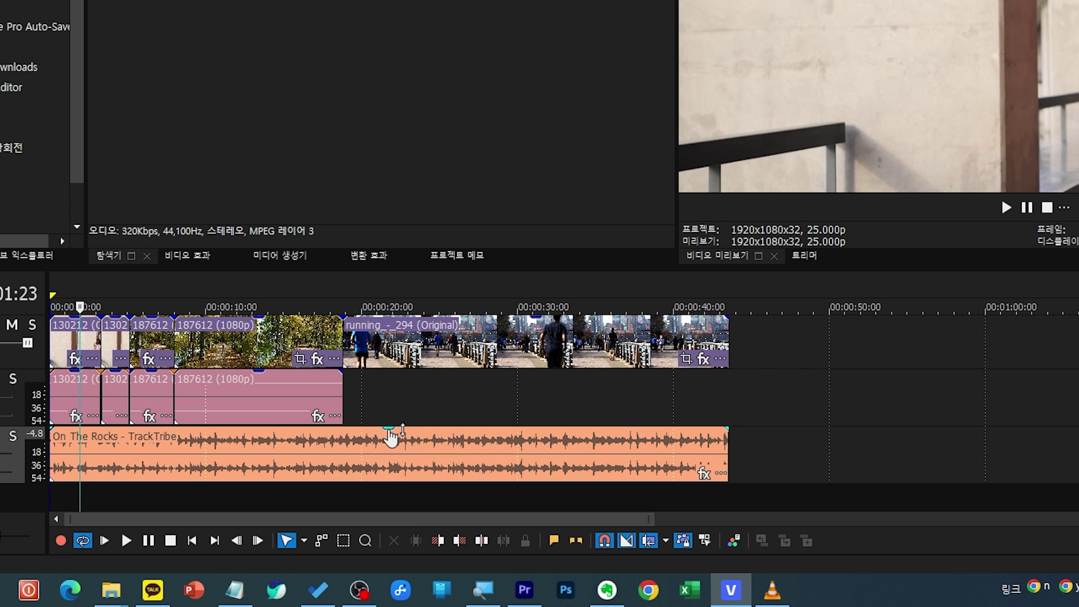
Lower the music event's gain, comparing -12.6 dB and -18.0 dB during playback, and settle slightly above the -12.6 dB level
mouse_move(392, 437)
drag(392, 437, 391, 477)
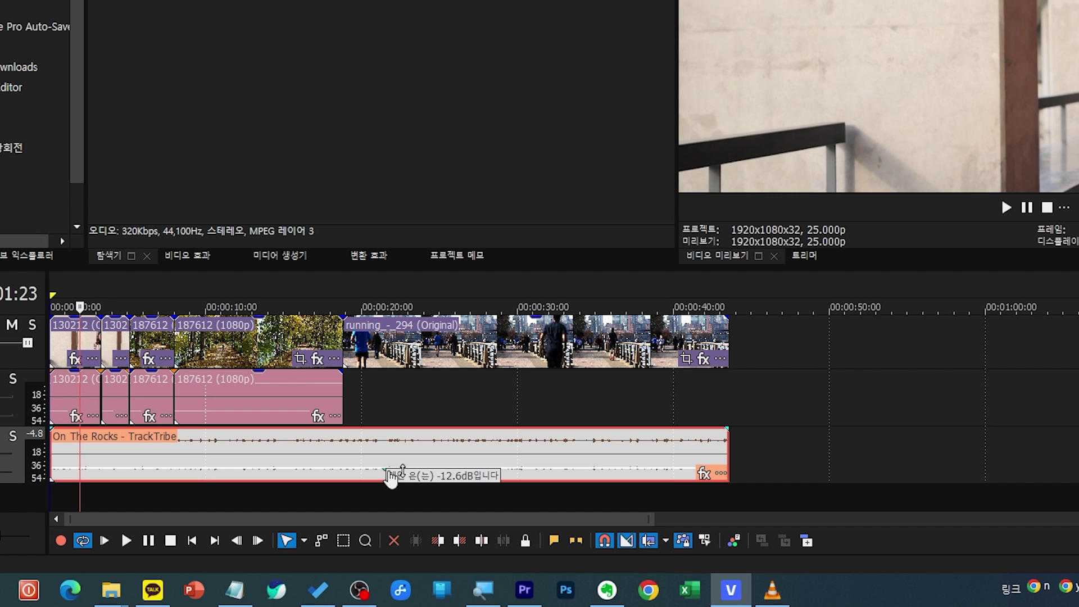
key(space)
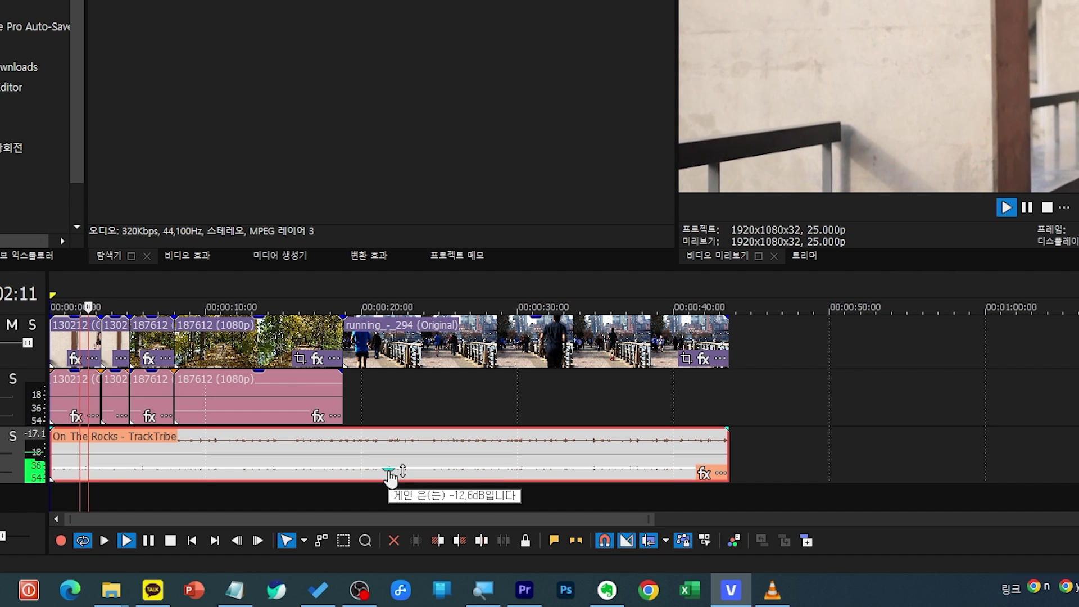
key(space)
drag(392, 478, 393, 484)
key(space)
key(space)
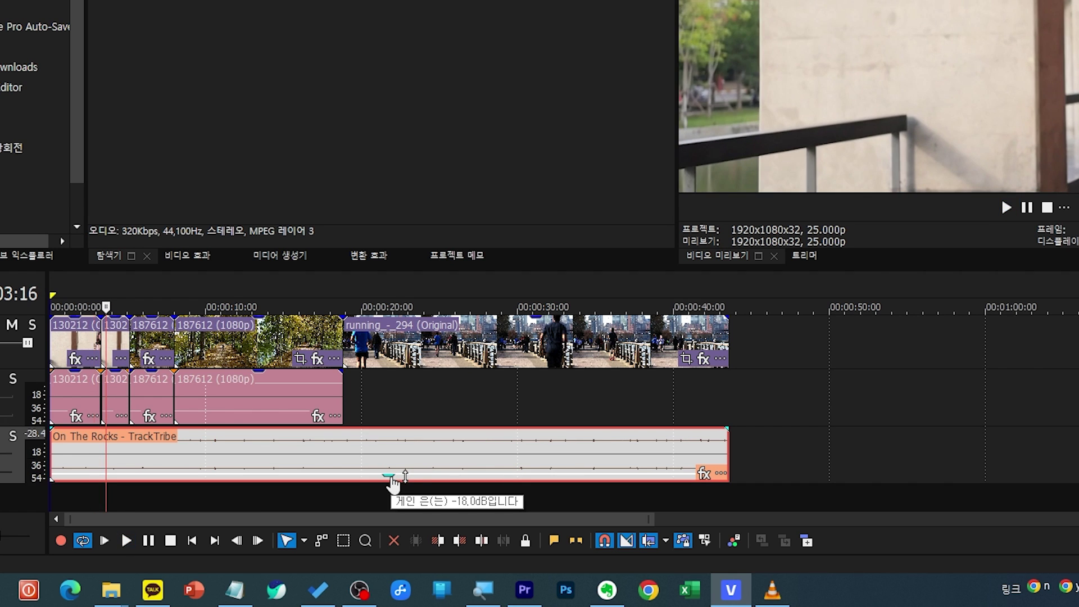
drag(394, 484, 392, 468)
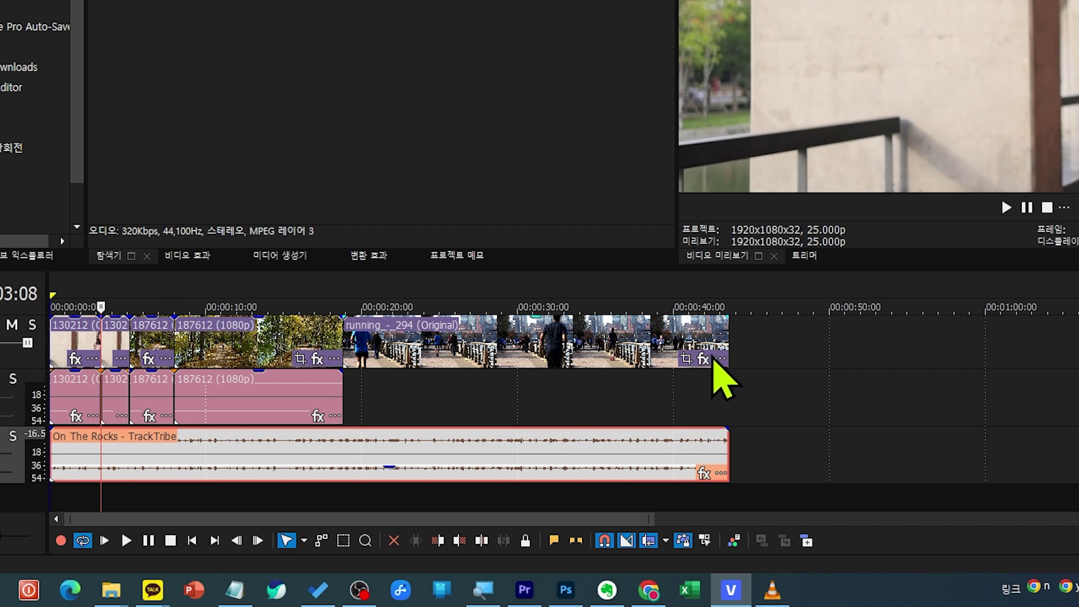
Play the music's last seconds, and give it a fade-out of about 4.5 seconds and a fade-in of about 4 seconds
click(710, 283)
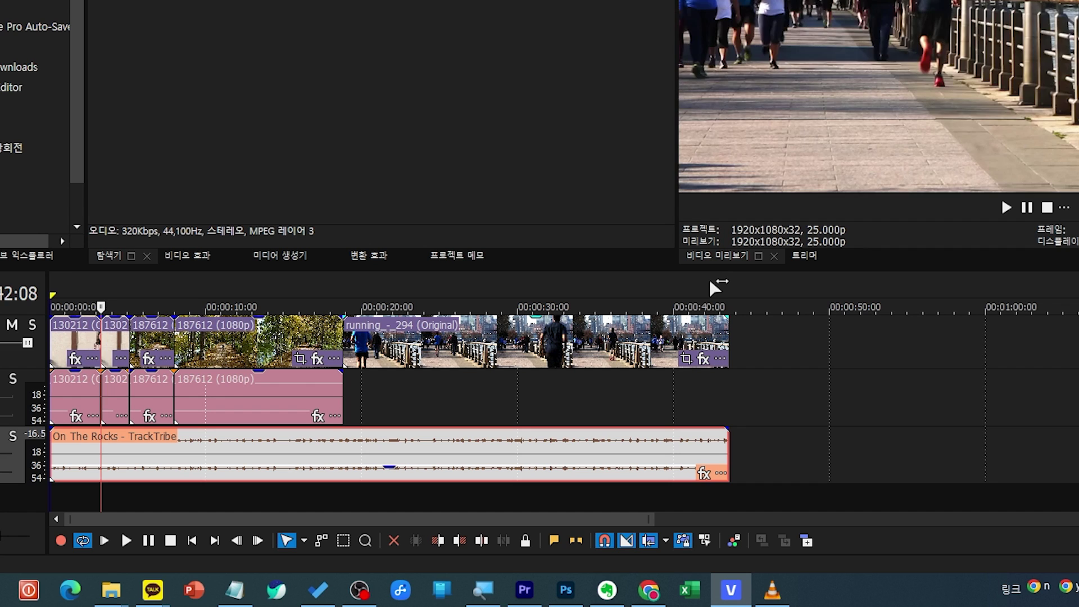
key(space)
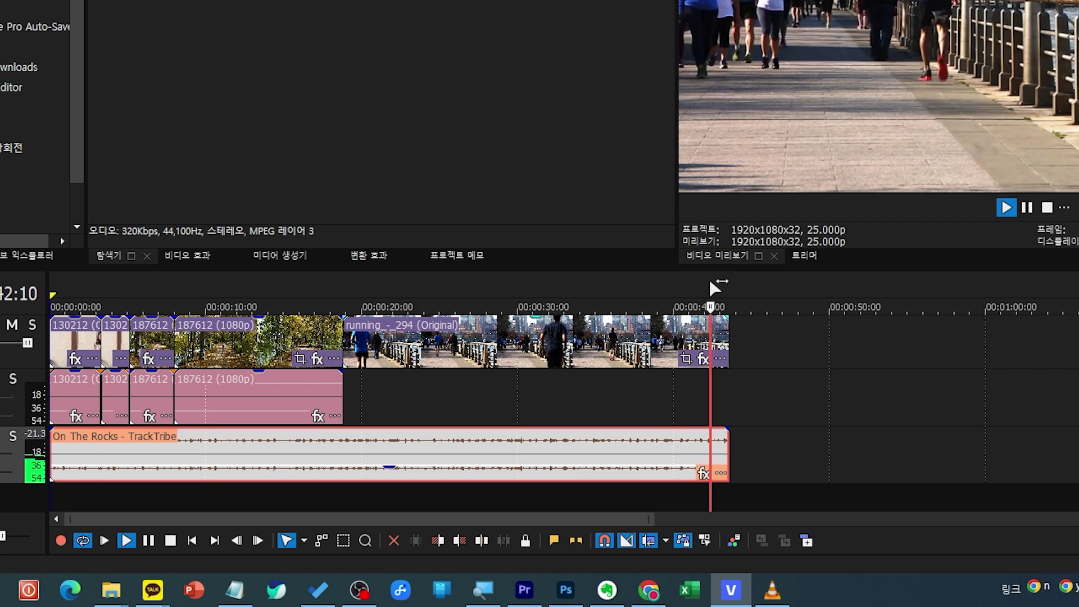
click(710, 278)
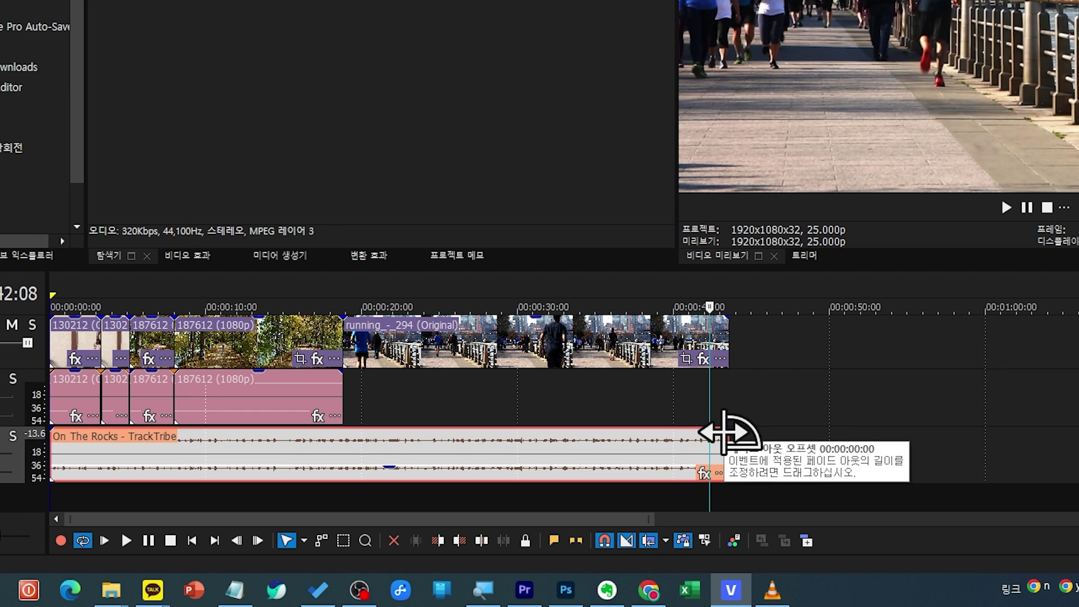
drag(725, 432, 657, 431)
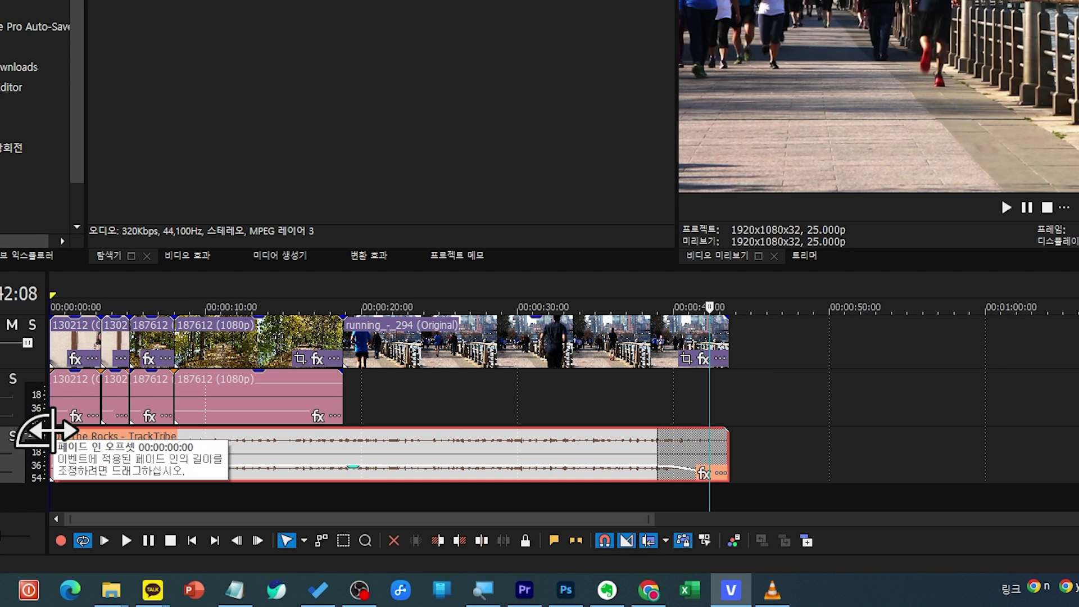
drag(51, 430, 116, 431)
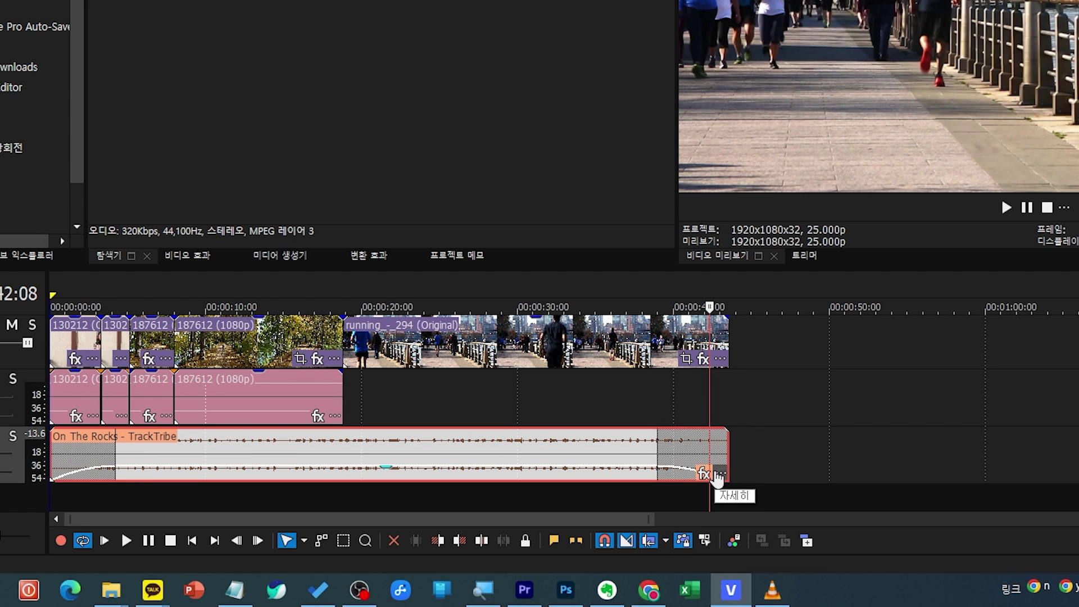
Play the end of the timeline from 00:00:37:21 to listen to the music's fade-out
click(639, 298)
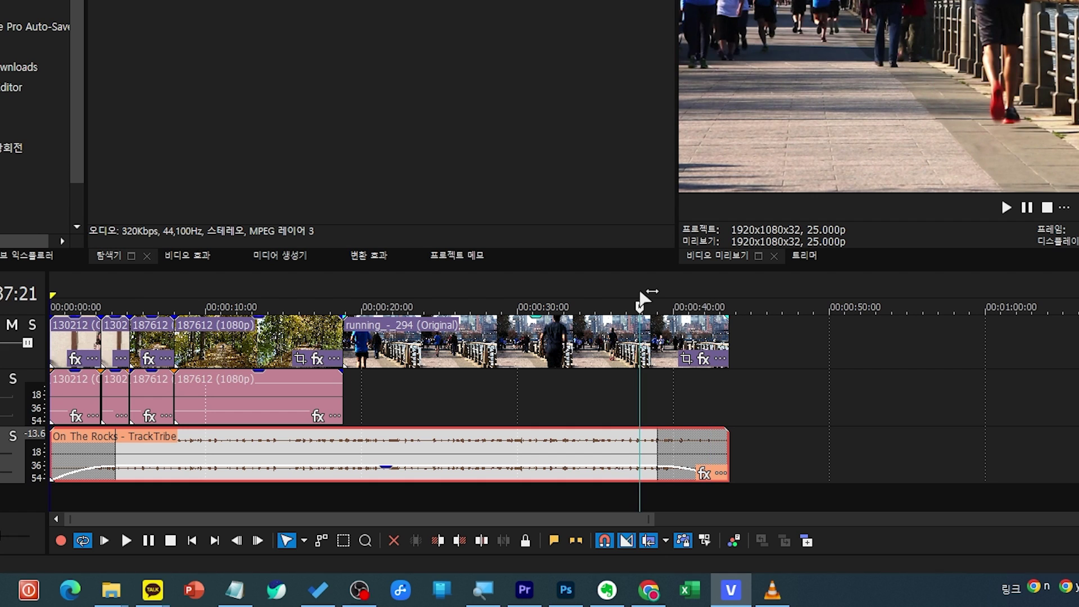
key(space)
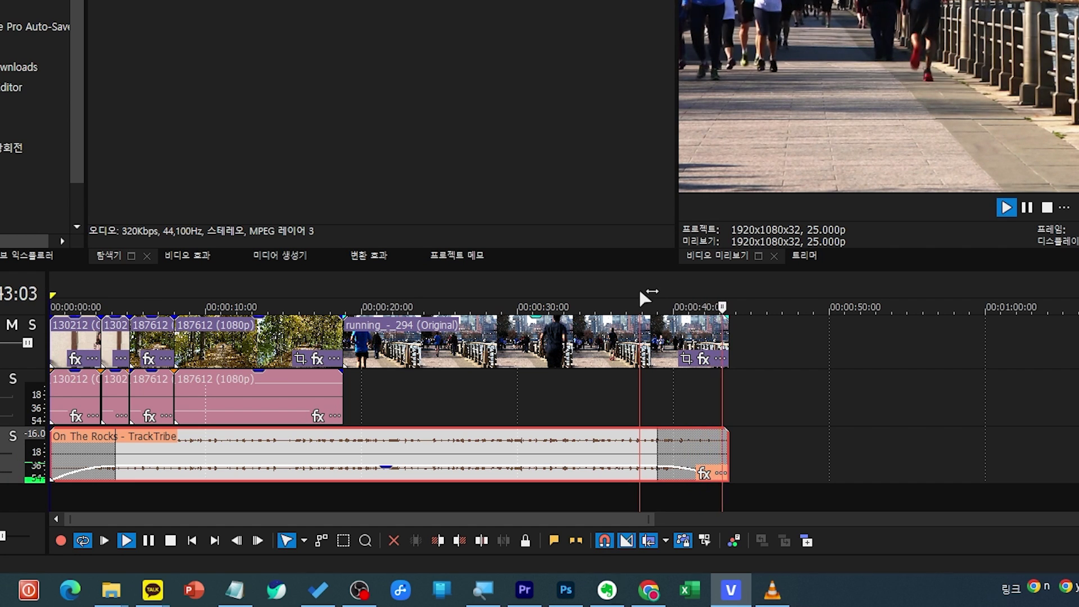
key(Return)
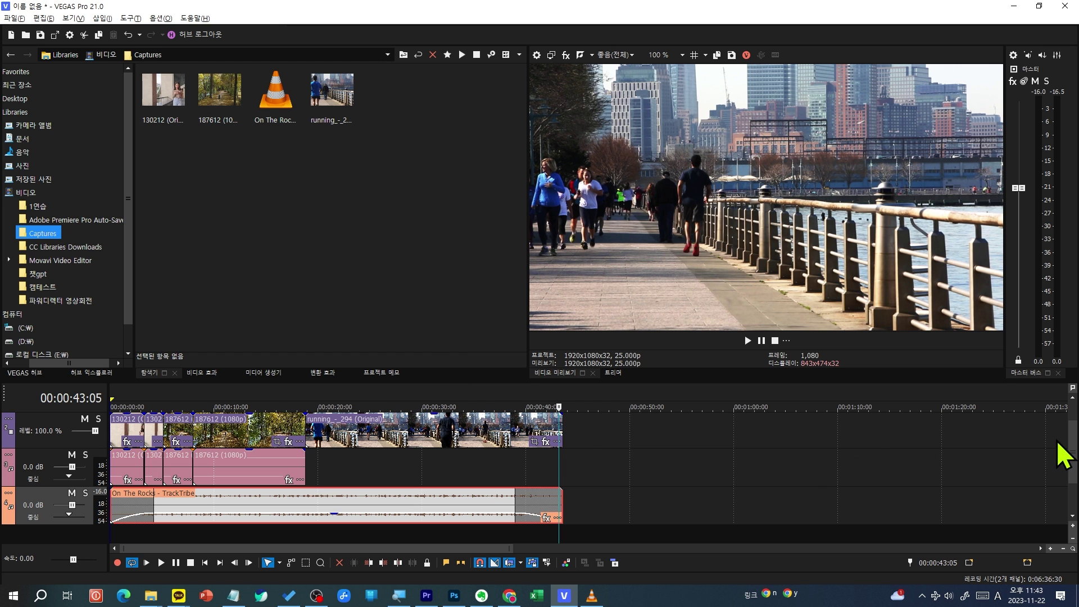
Insert 누나IT-로고2.png from File Explorer's Downloads (다운로드) folder on a new video track above the titles, starting at about 10 seconds
scroll(1069, 437, up, 1)
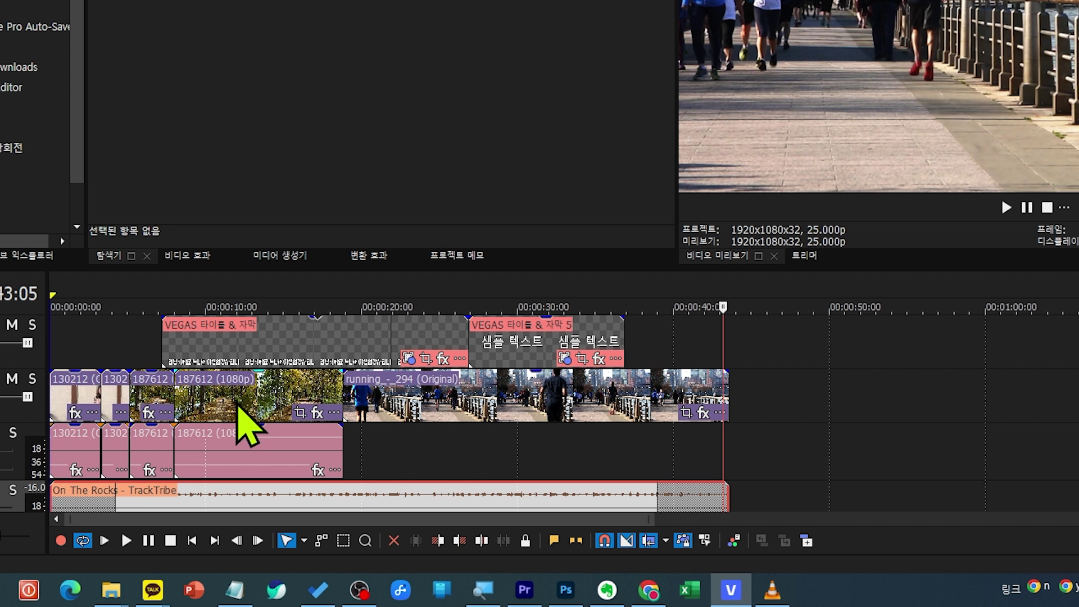
click(236, 401)
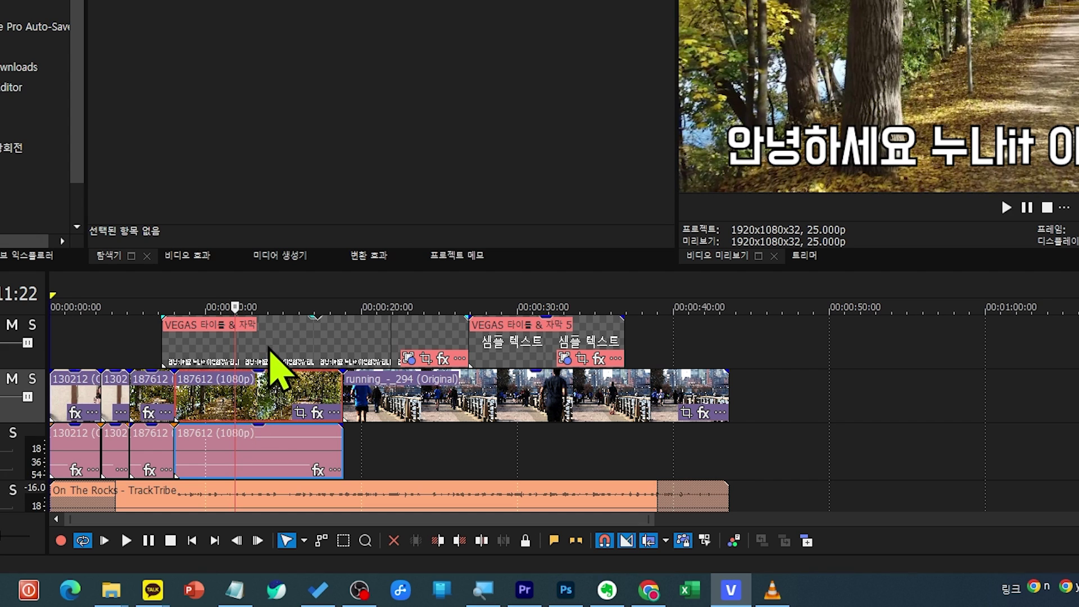
click(267, 343)
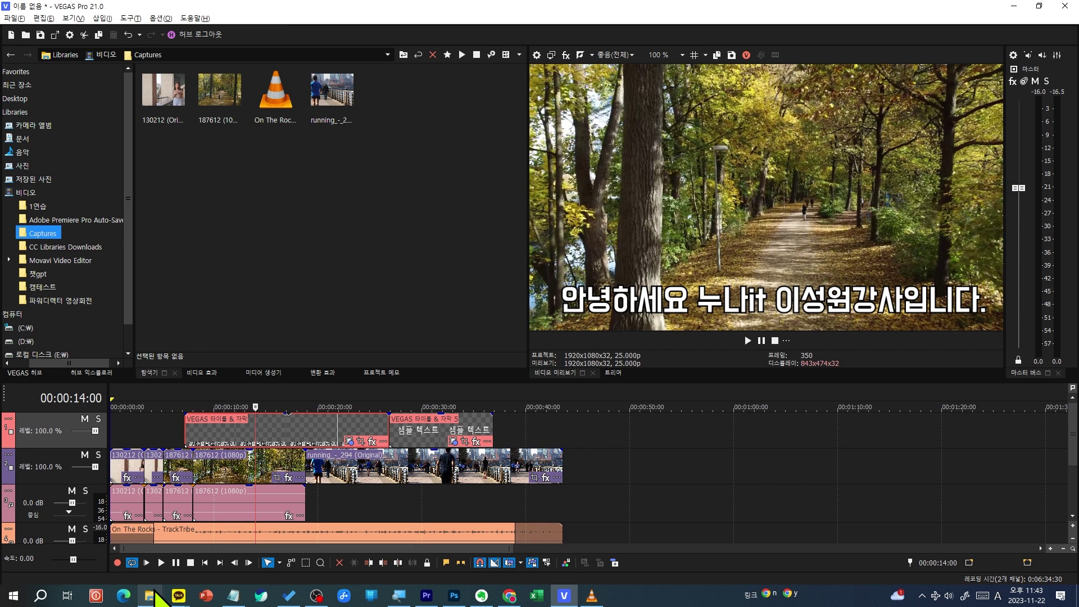
mouse_move(150, 595)
click(97, 552)
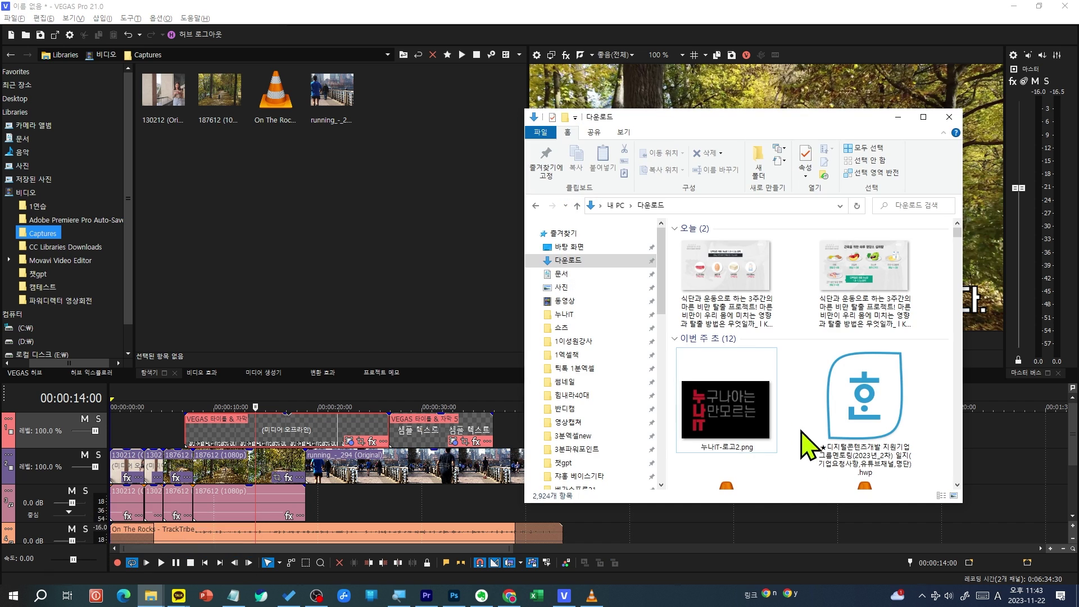
drag(707, 416, 507, 412)
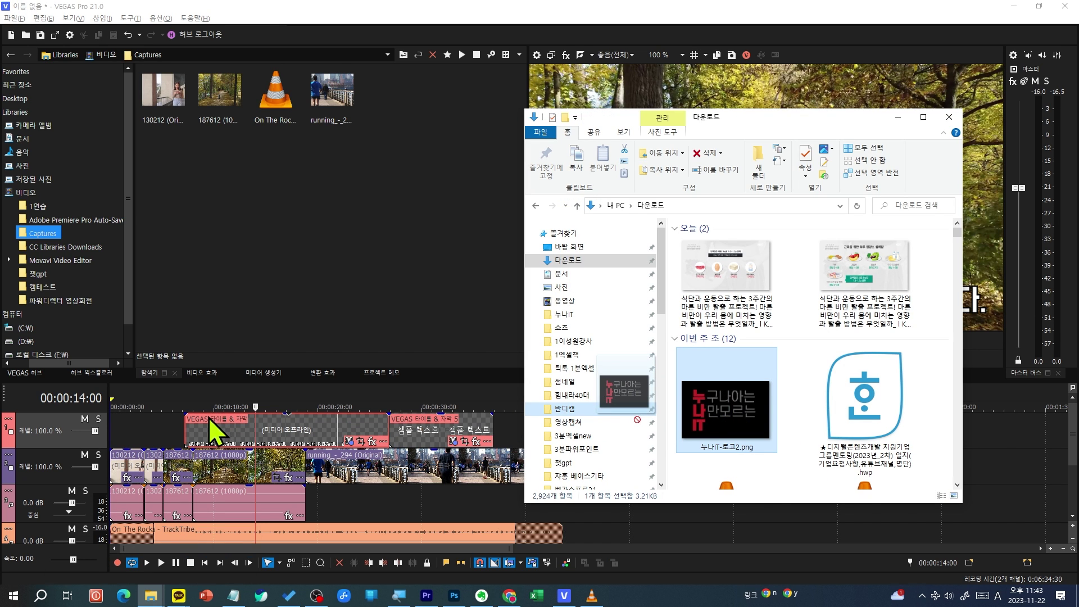
drag(207, 424, 223, 418)
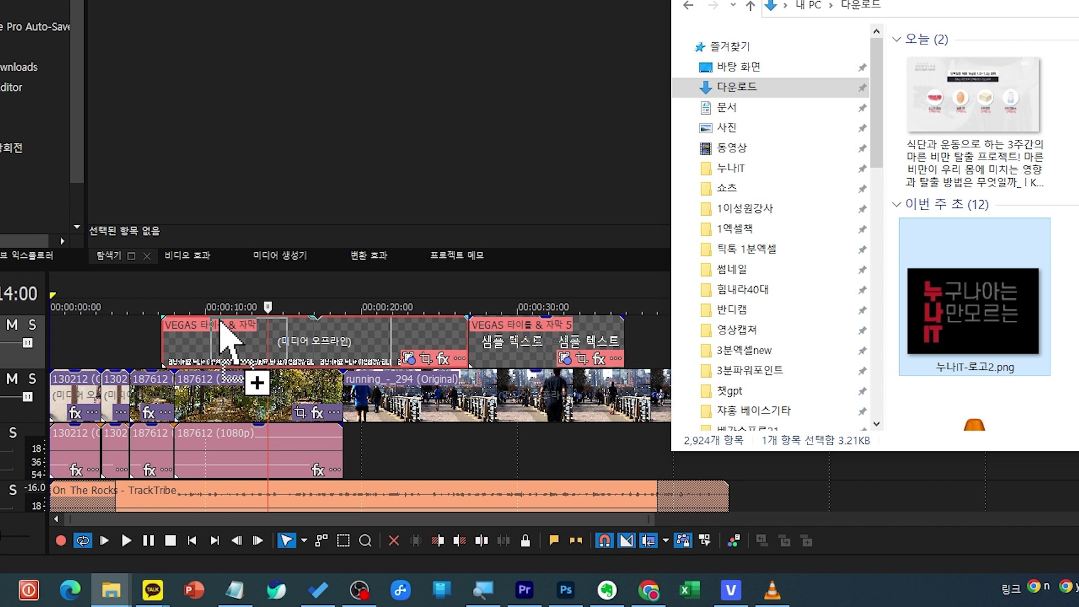
drag(220, 321, 225, 318)
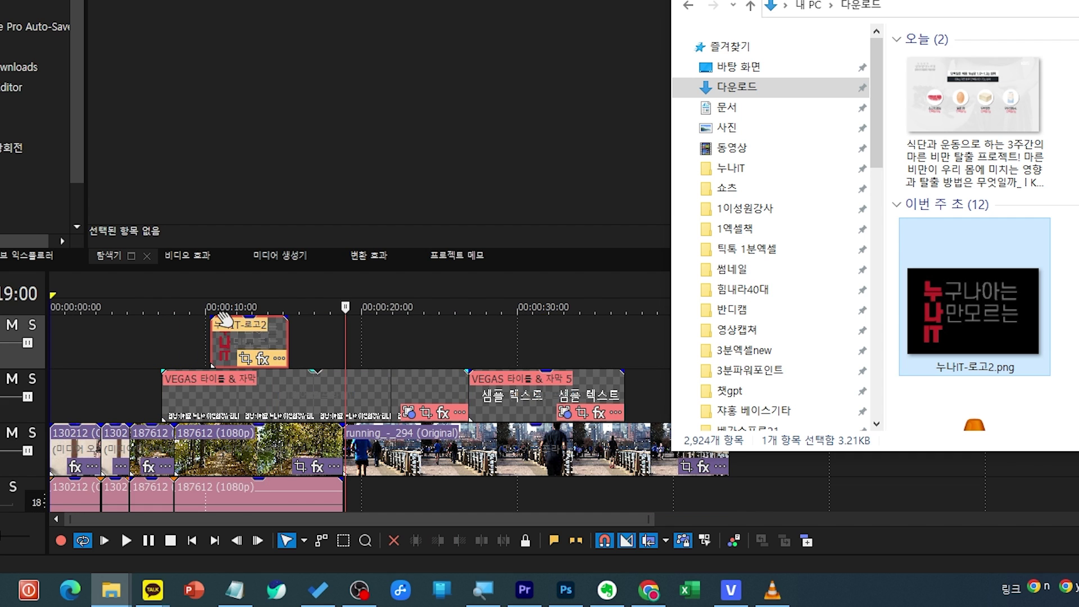
With the playhead at 00:00:13:03, open the logo's Pan/Crop (패닝/자르기) settings and enlarge its crop frame to 447.9 by 291.6
click(503, 293)
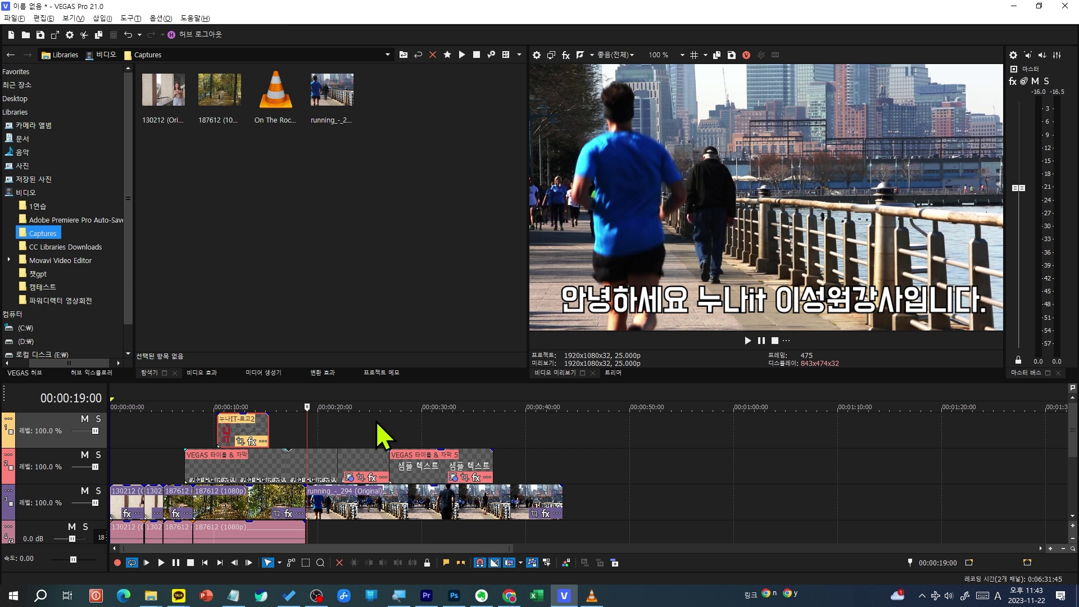
click(246, 400)
key(ctrl+z)
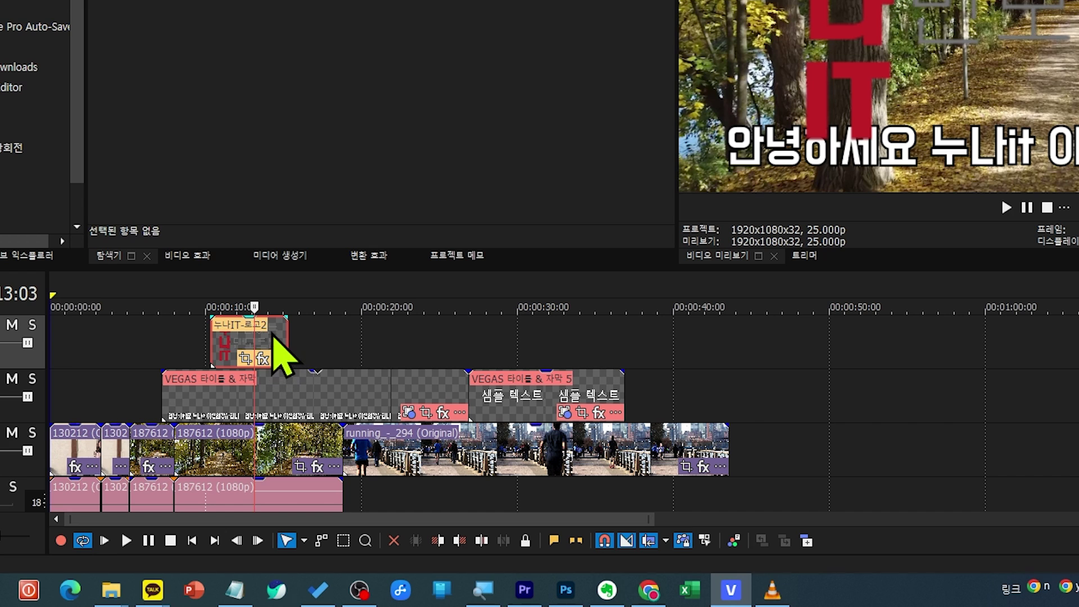
click(245, 361)
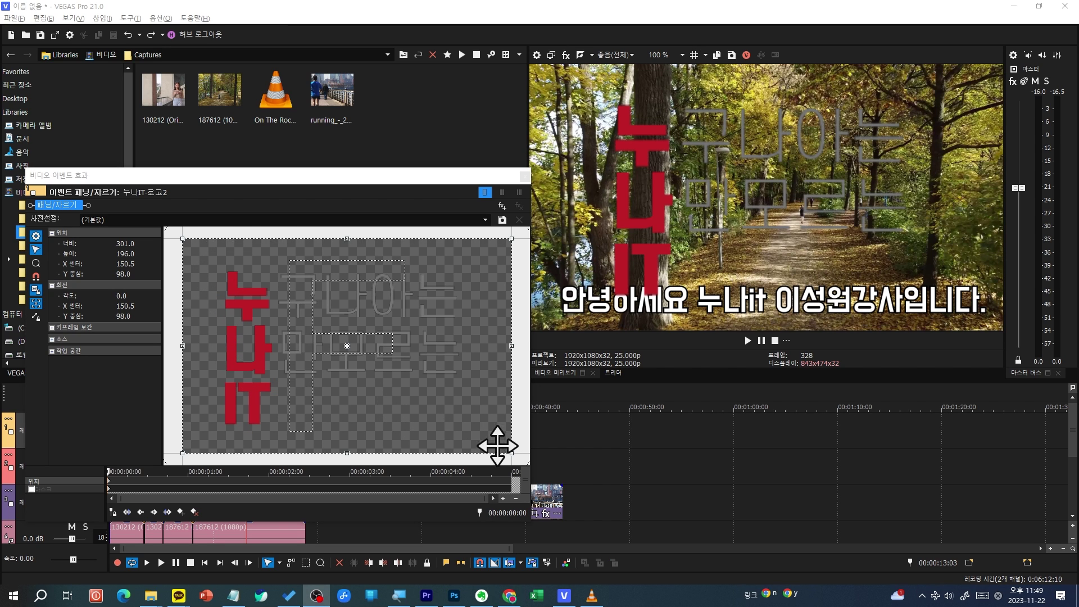
click(472, 422)
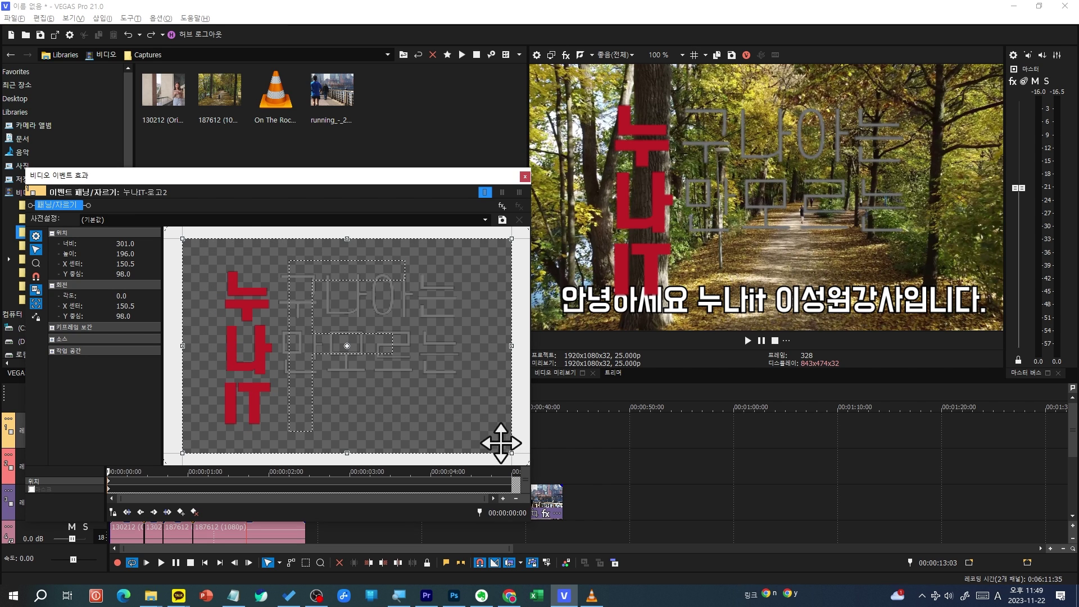
drag(504, 448, 465, 426)
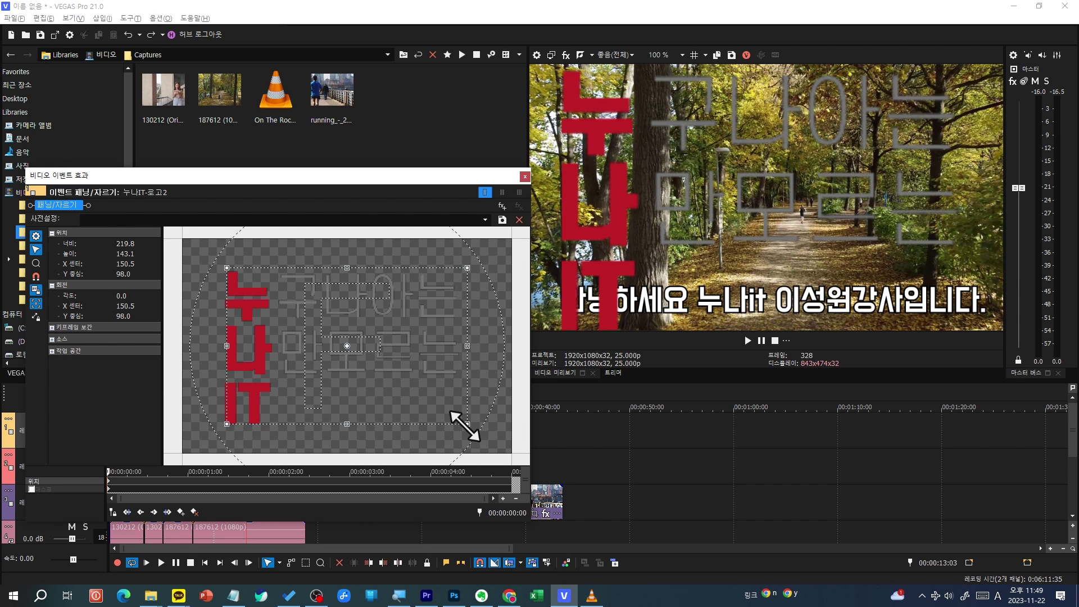
drag(465, 426, 612, 506)
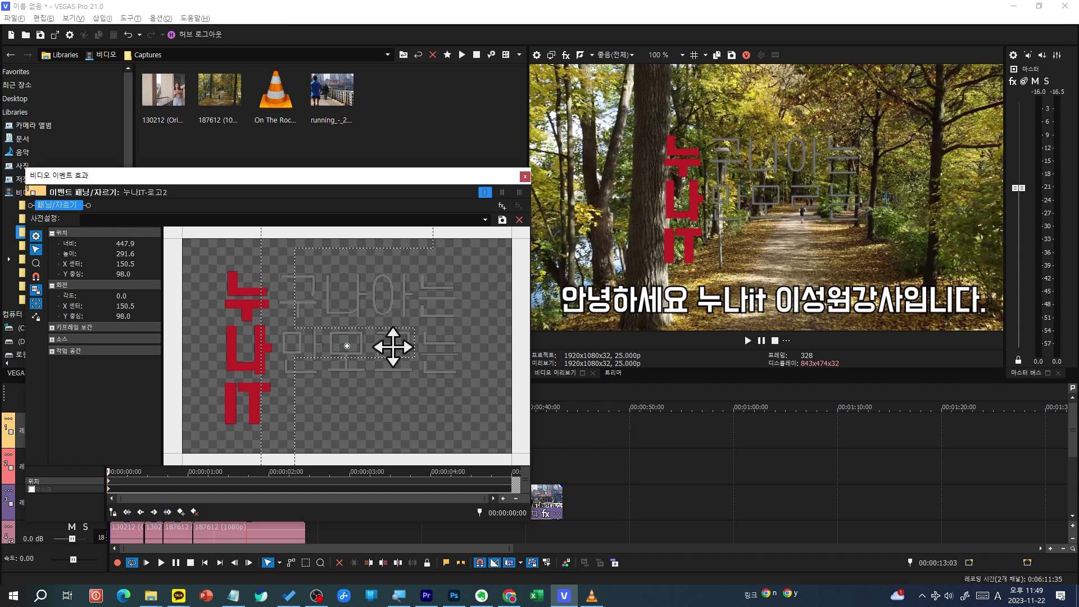
scroll(403, 355, down, 4)
scroll(393, 347, down, 4)
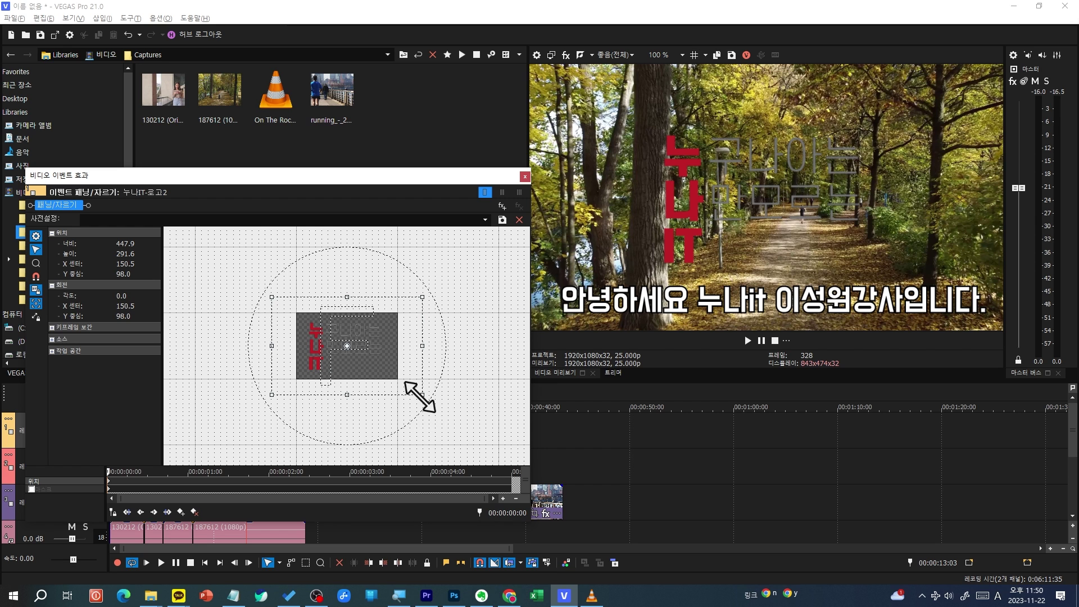
Enlarge the logo's crop frame to 1,198.1 by 780.2 and move its centre to X 470.0, Y 385.8
drag(421, 396, 542, 471)
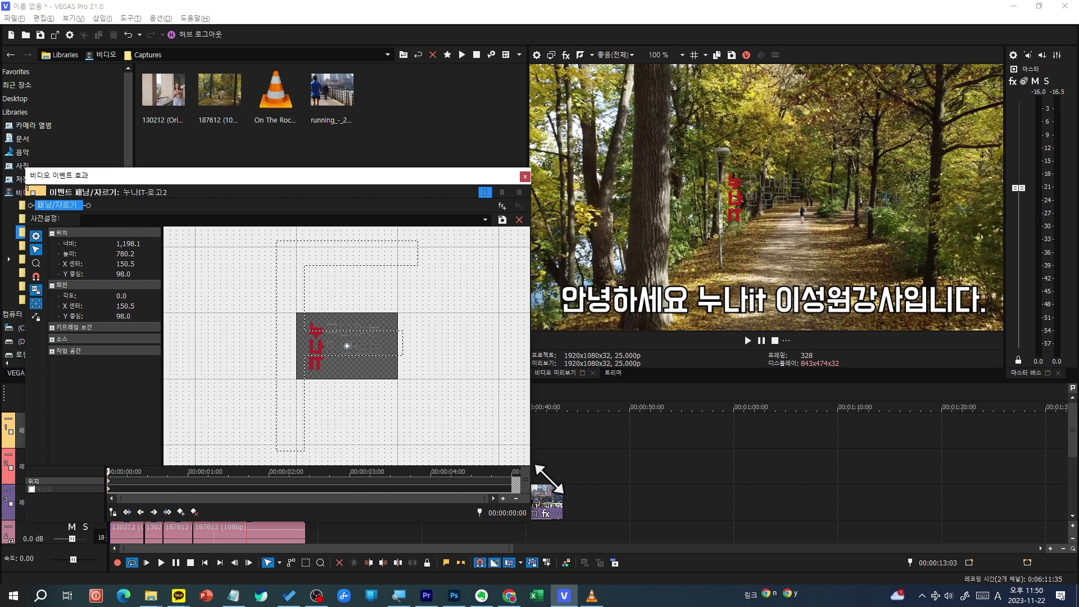
drag(333, 350, 453, 395)
drag(388, 337, 315, 337)
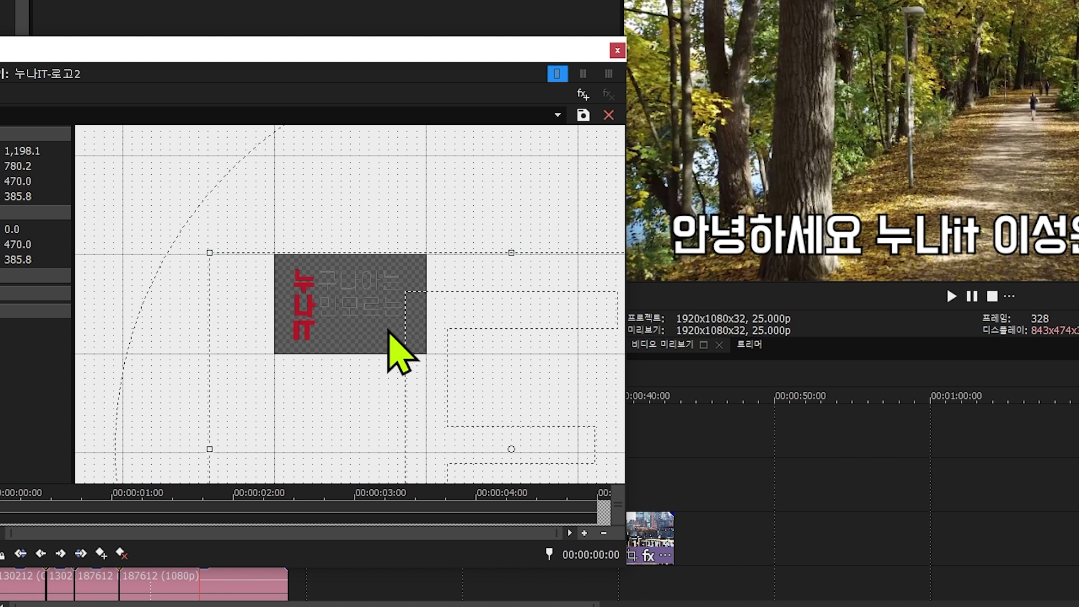
Match the logo's crop frame to the output aspect ratio (출력 비율 맞추기) and move its centre to X 615.6, Y 343.9
right_click(374, 365)
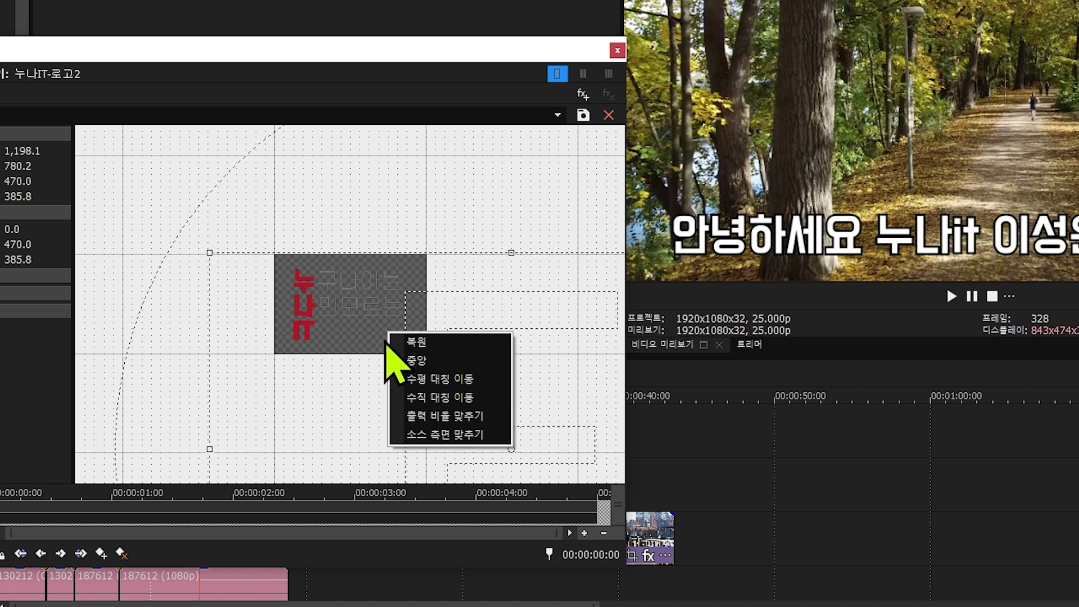
click(451, 421)
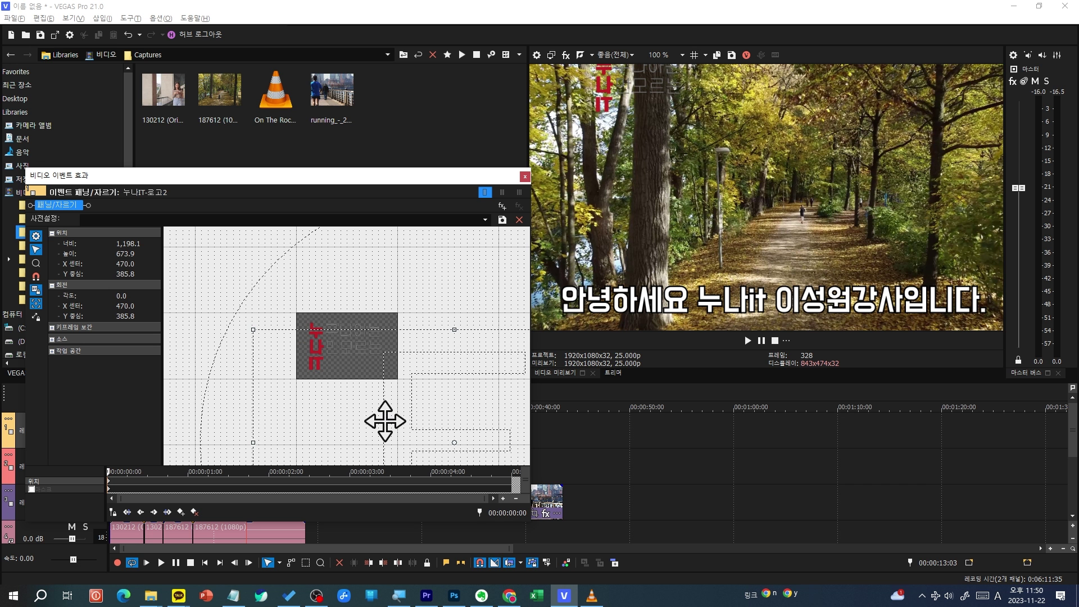
drag(401, 418, 425, 403)
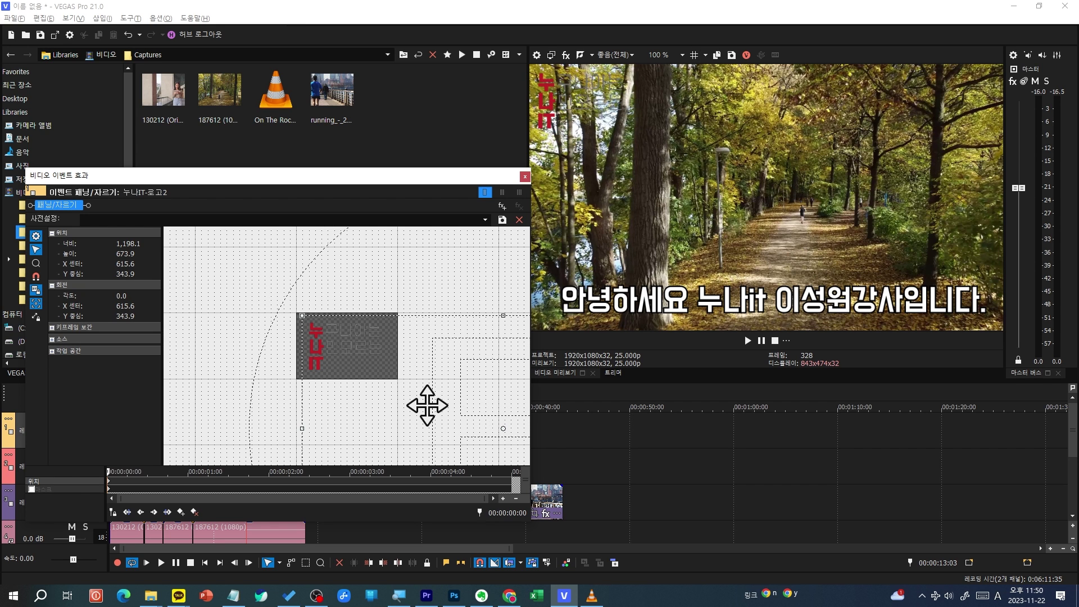
Enlarge the logo's crop frame to 1,860.6 by 1,046.6, centre it at X 891.7, Y 499.5, and close the Pan/Crop settings
drag(304, 316, 187, 243)
drag(324, 337, 392, 386)
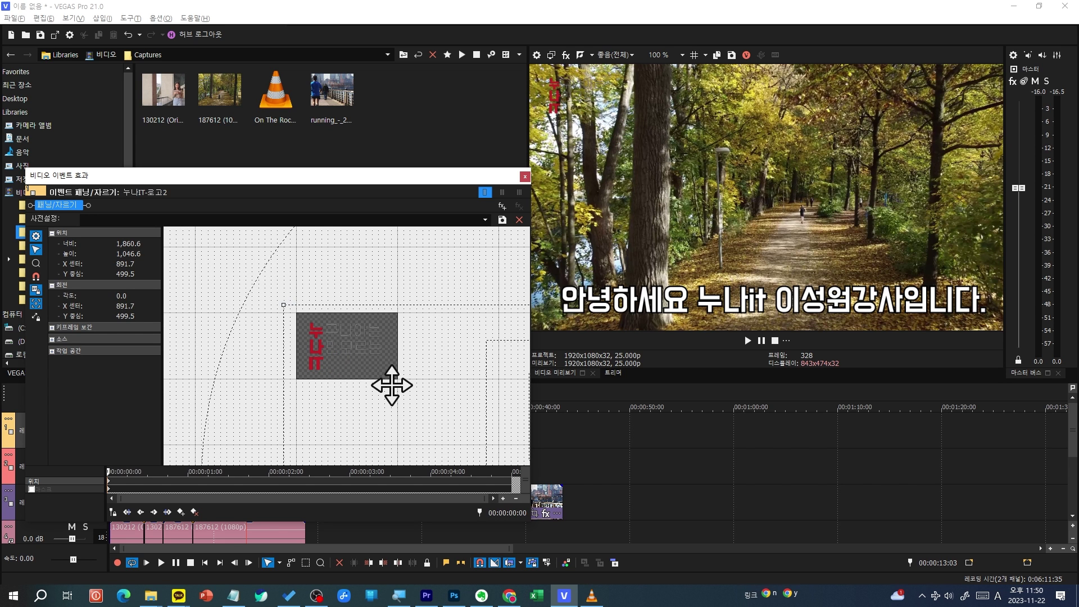
click(524, 177)
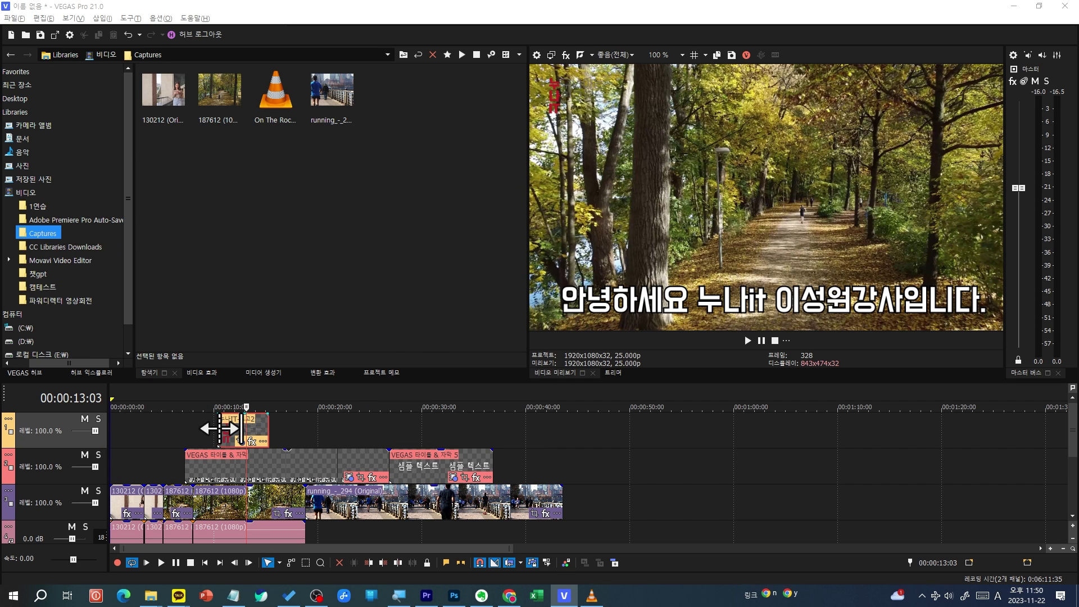
Extend the logo clip back to the start of the timeline and forward to the end of the running clip
drag(229, 430, 131, 431)
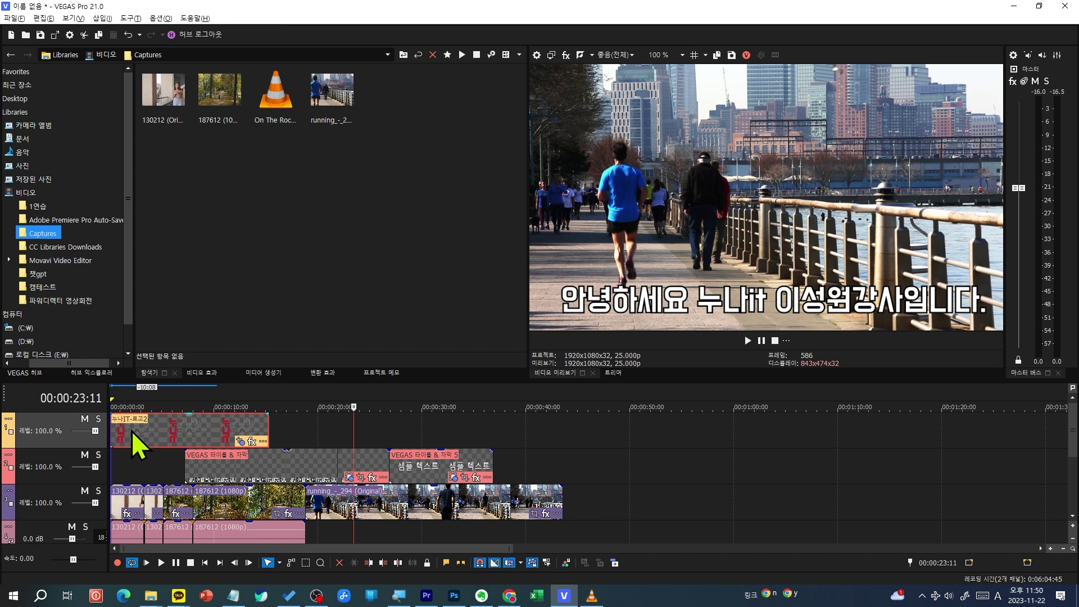
drag(270, 429, 564, 431)
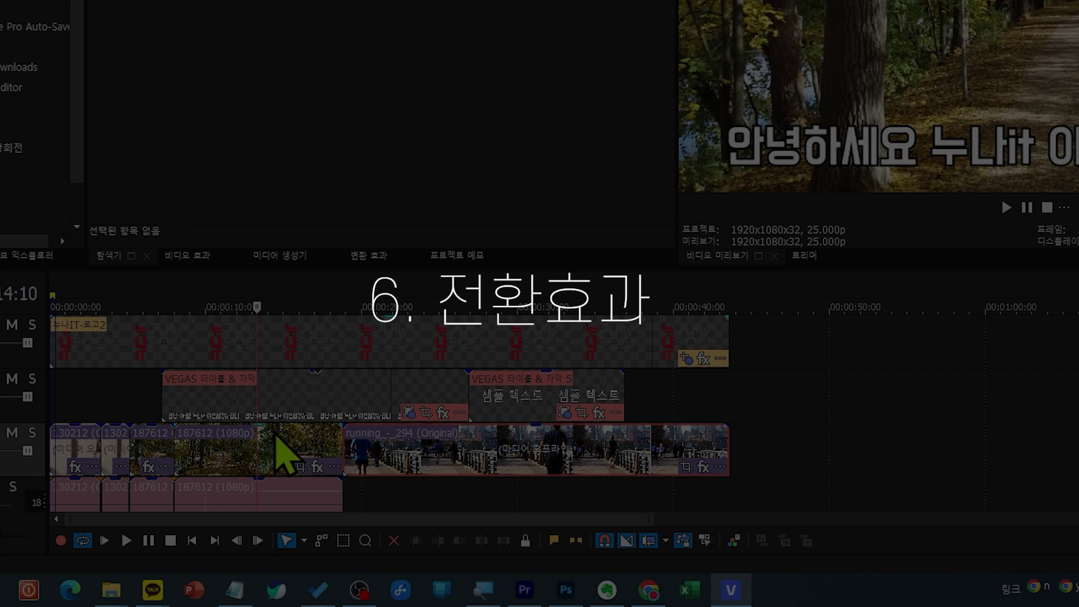
Overlap the start of the running clip onto the forest clip by 1:16 and play the crossfade from 00:00:17:05
click(385, 436)
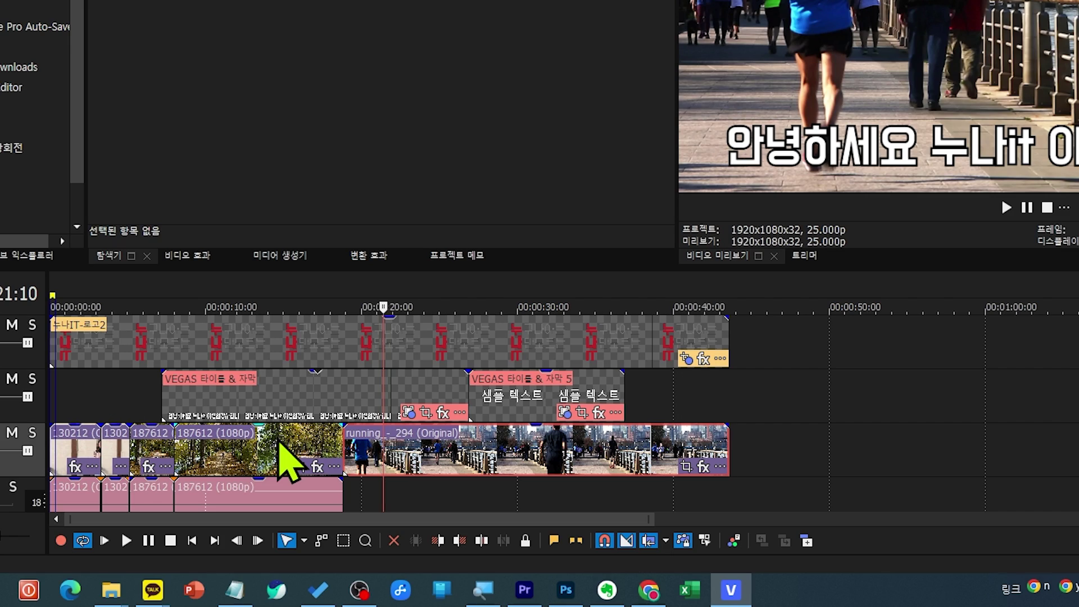
click(278, 441)
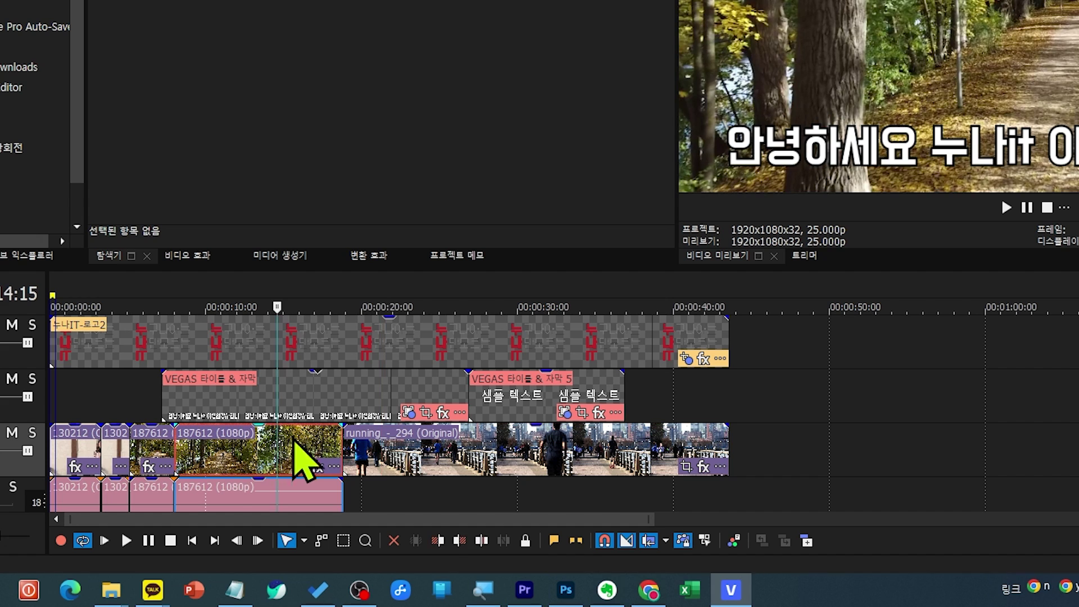
click(388, 442)
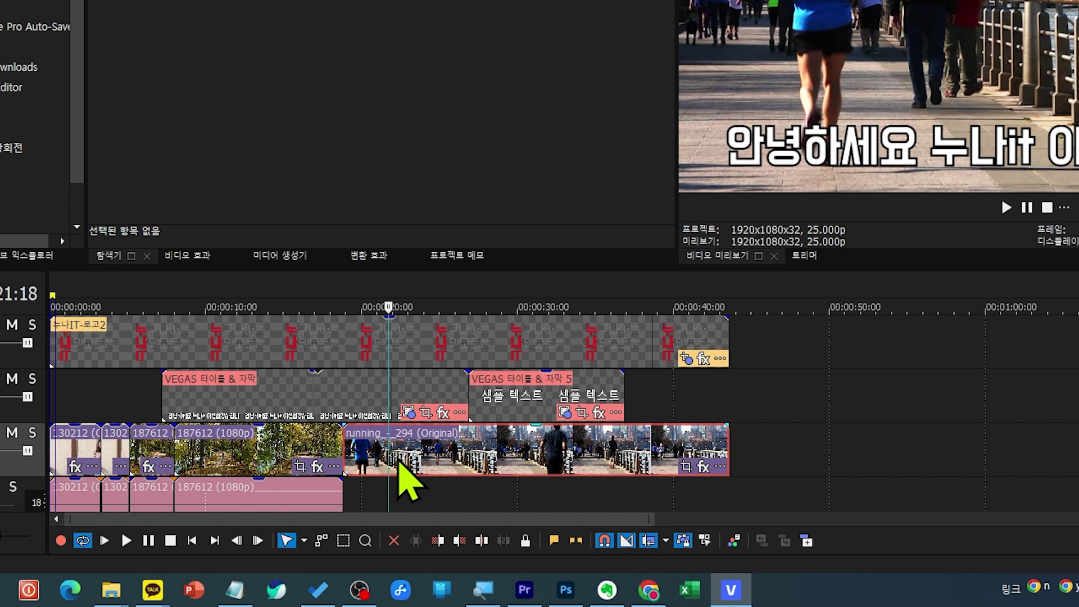
drag(398, 460, 332, 450)
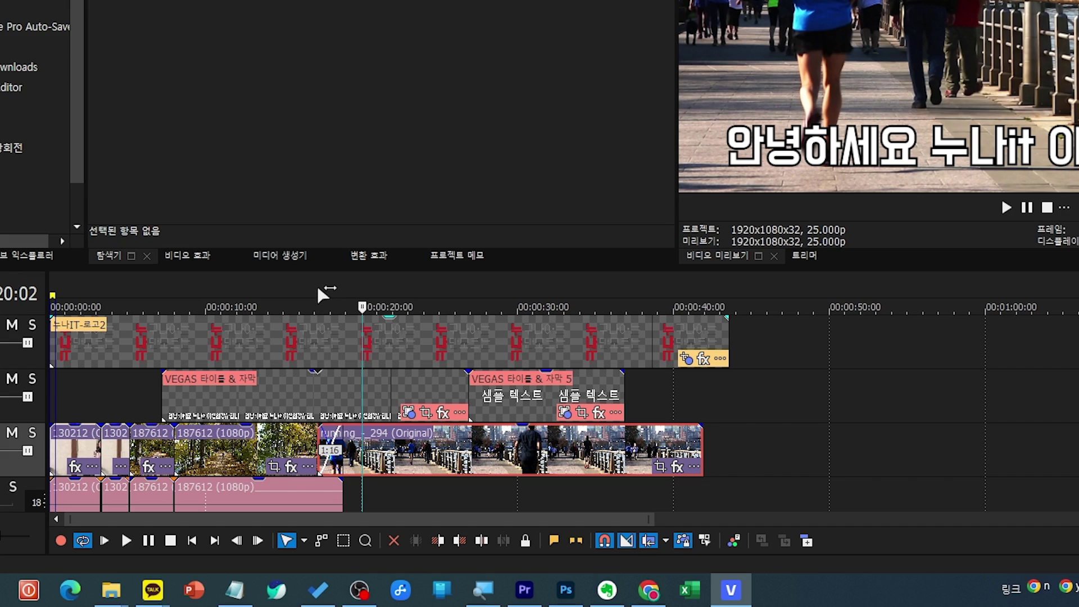
click(316, 284)
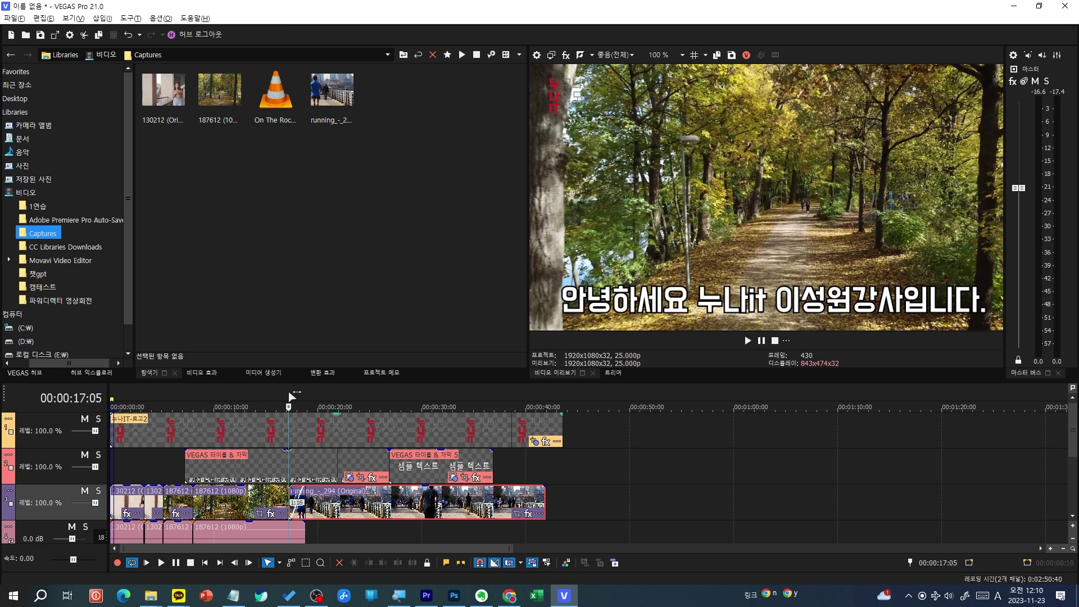
key(space)
key(space)
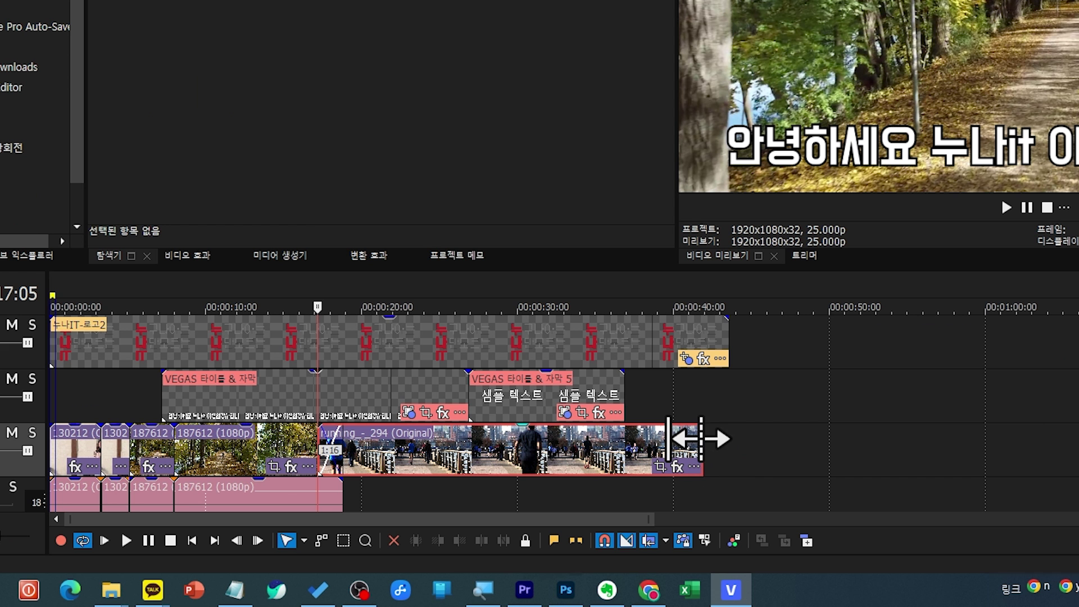
Give the running clip a short fade-out at its end and play it through, pausing at 00:00:41:18
drag(705, 428, 659, 426)
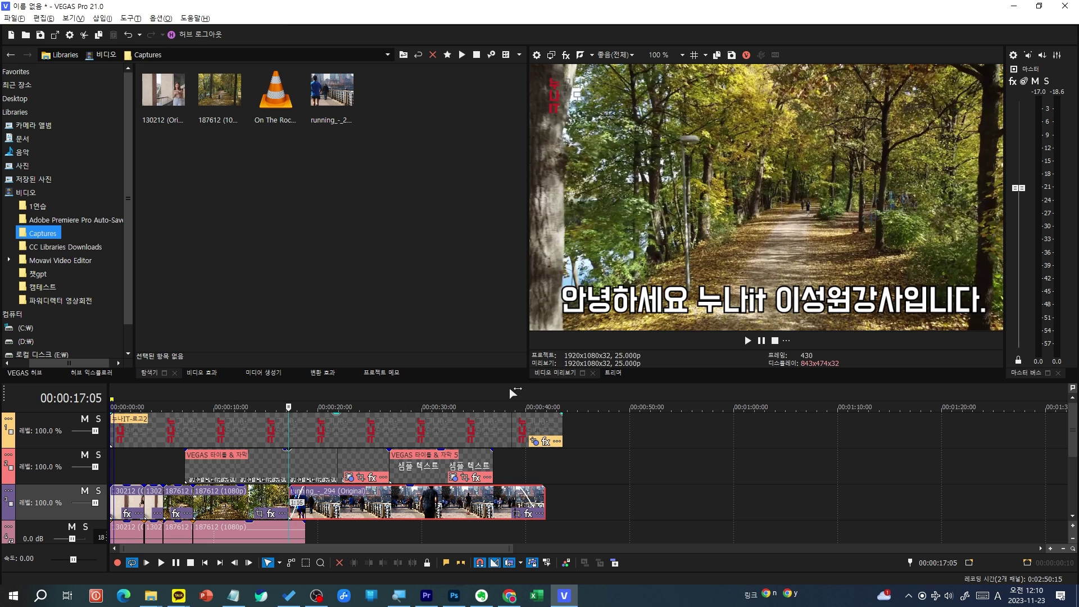
click(647, 279)
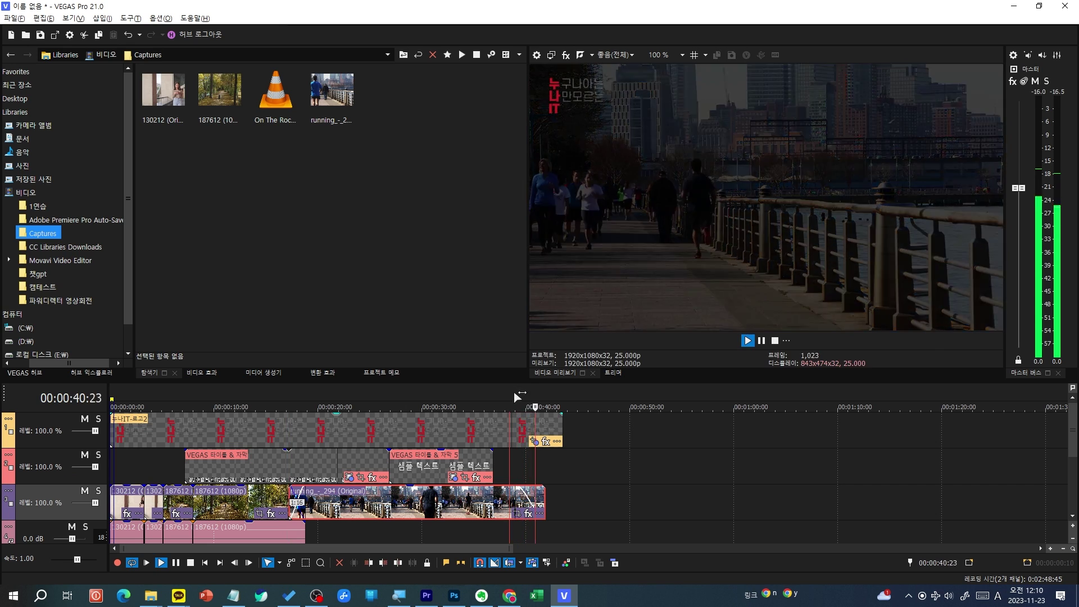
key(Return)
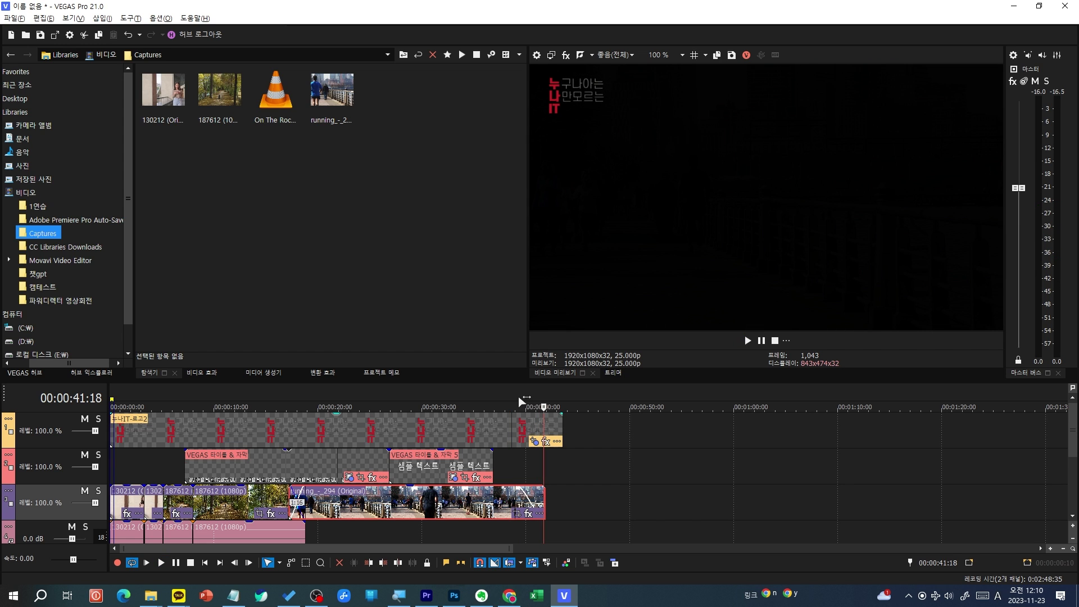
Undo the running clip's fade-out and its overlap with the forest clip
click(129, 36)
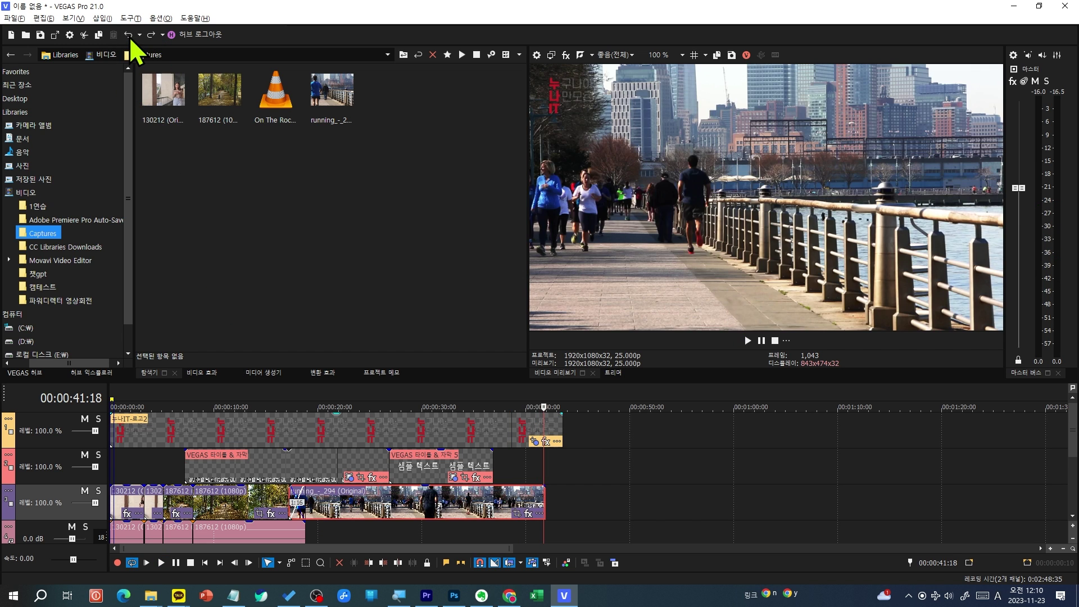
click(129, 36)
drag(308, 493, 308, 508)
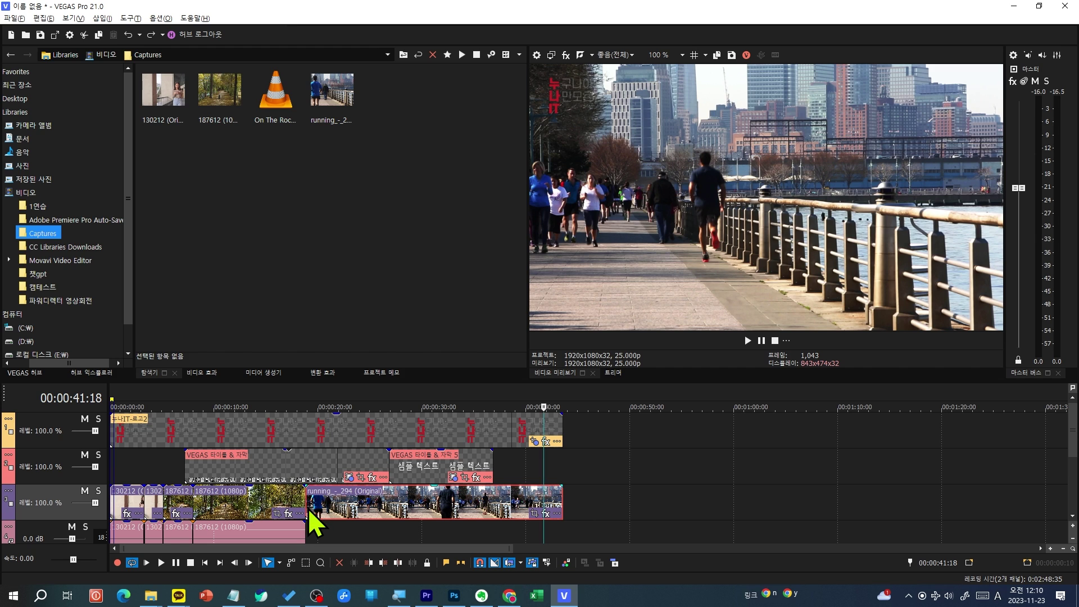
Apply the 방향성 척도 transition from GL 변환 효과 between the forest and running clips, and play it from 00:00:17:17
click(325, 375)
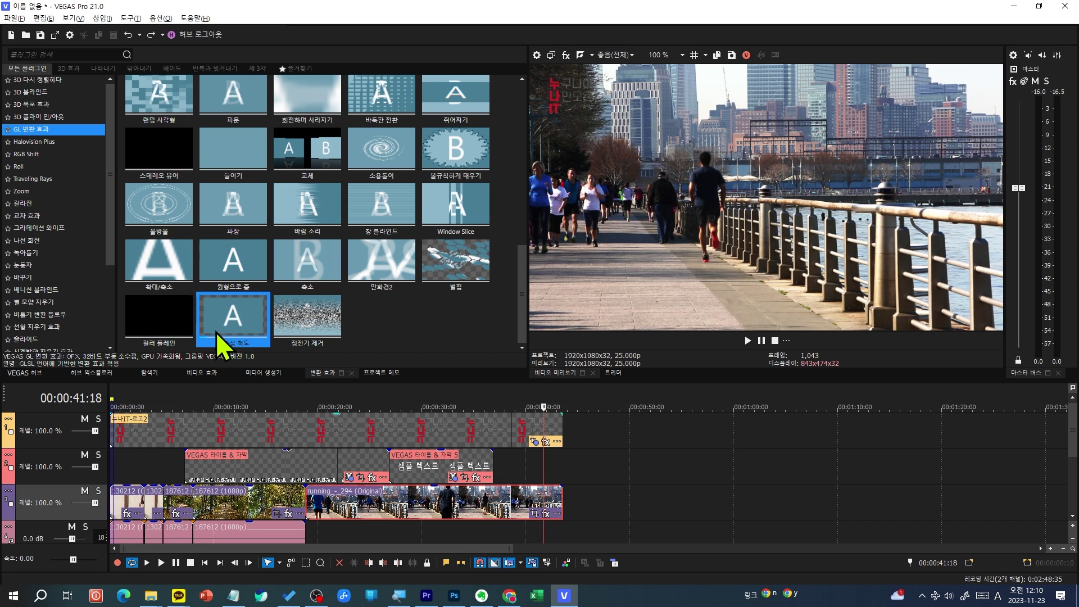
click(272, 453)
click(318, 503)
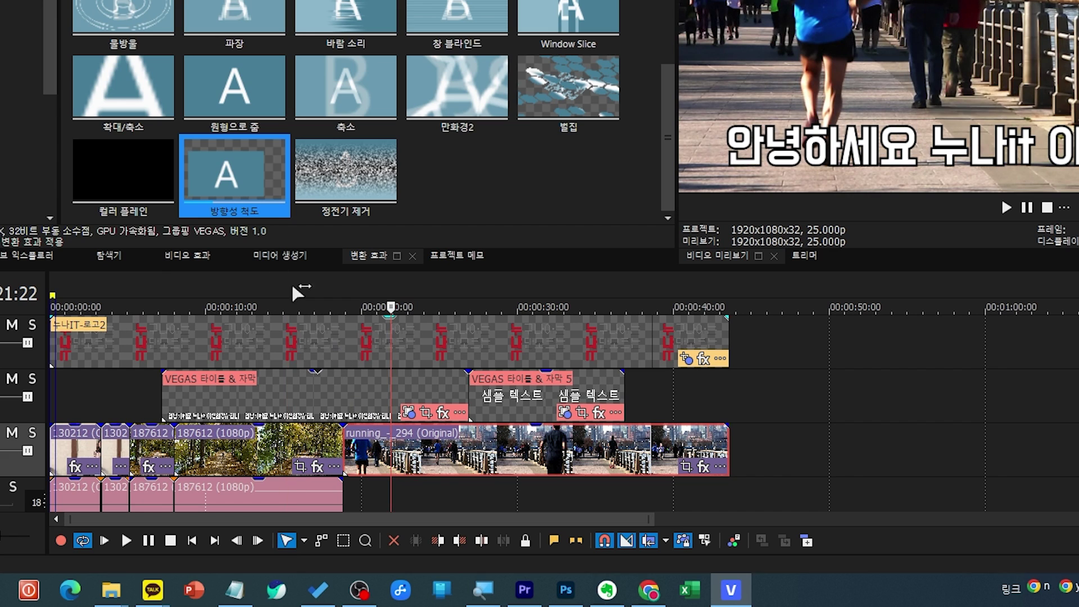
drag(243, 186, 346, 445)
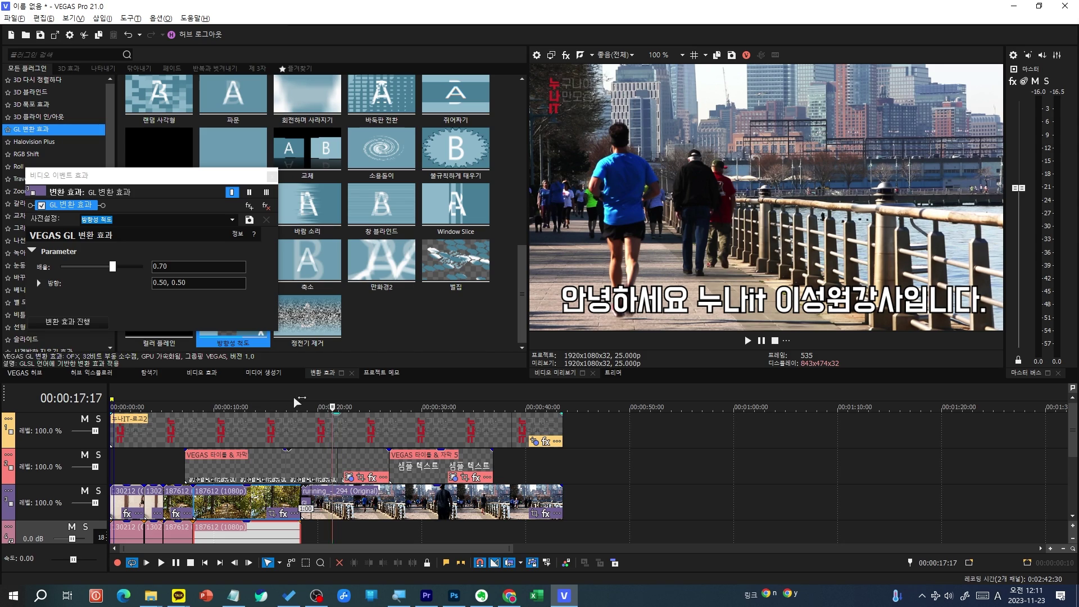
key(space)
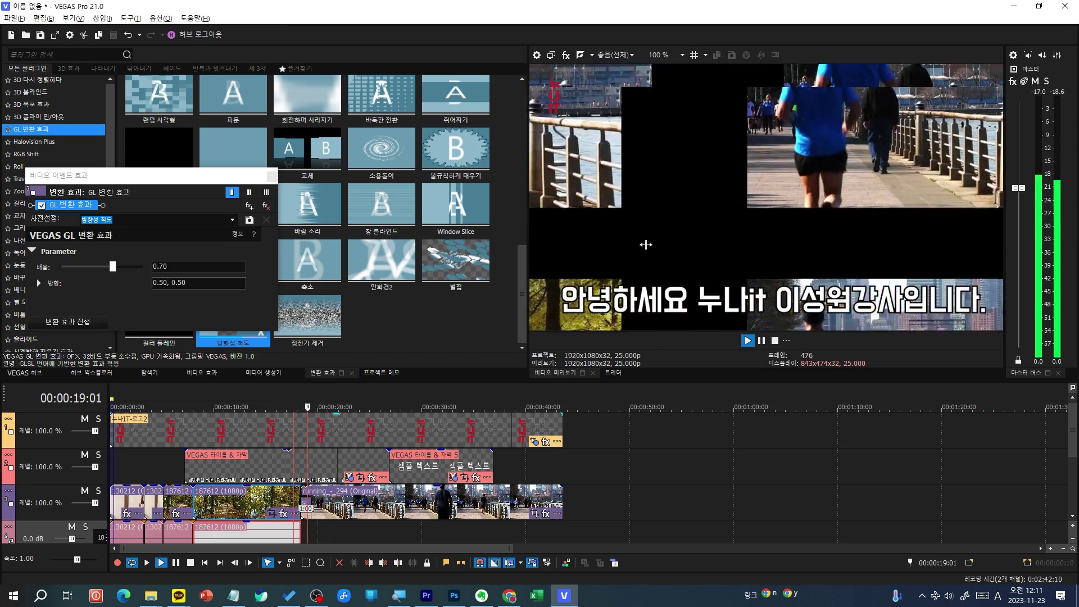
key(space)
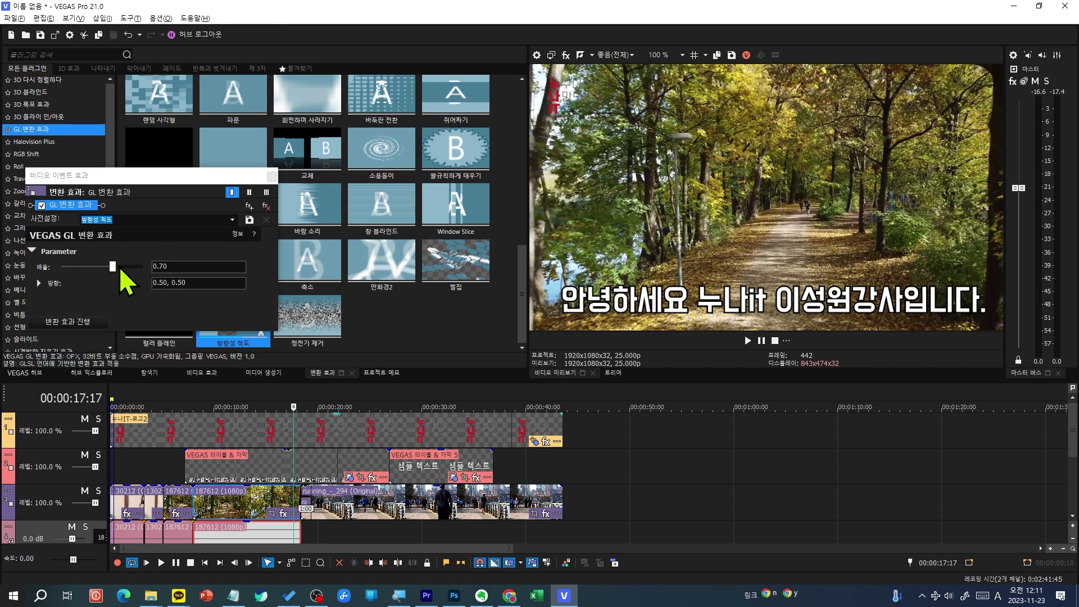
Set the transition's ratio (비율) to 0.89, play the transition again, and close its settings
drag(112, 267, 127, 268)
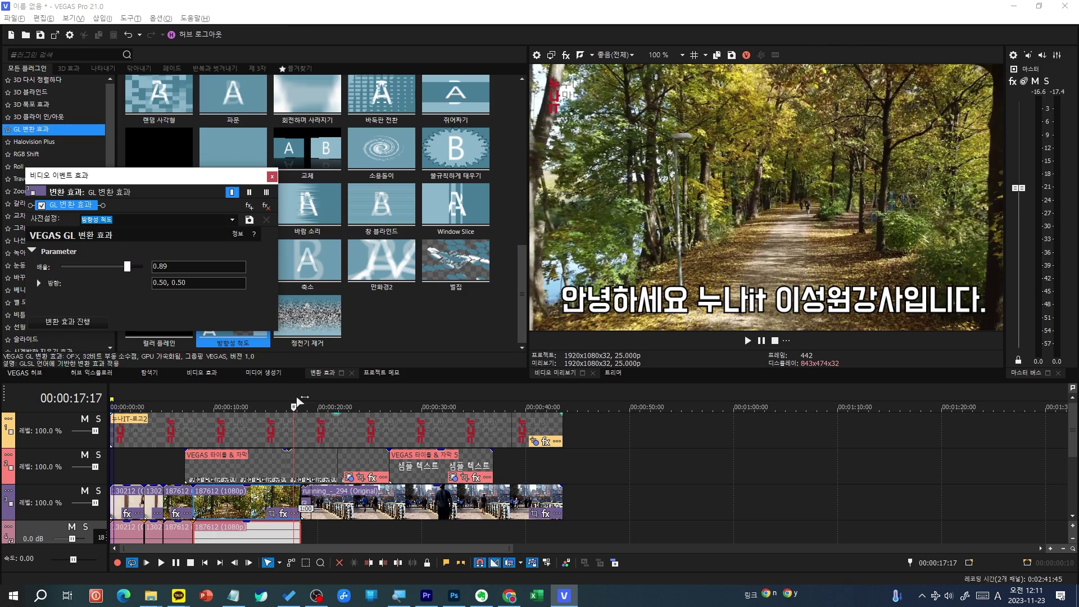
key(space)
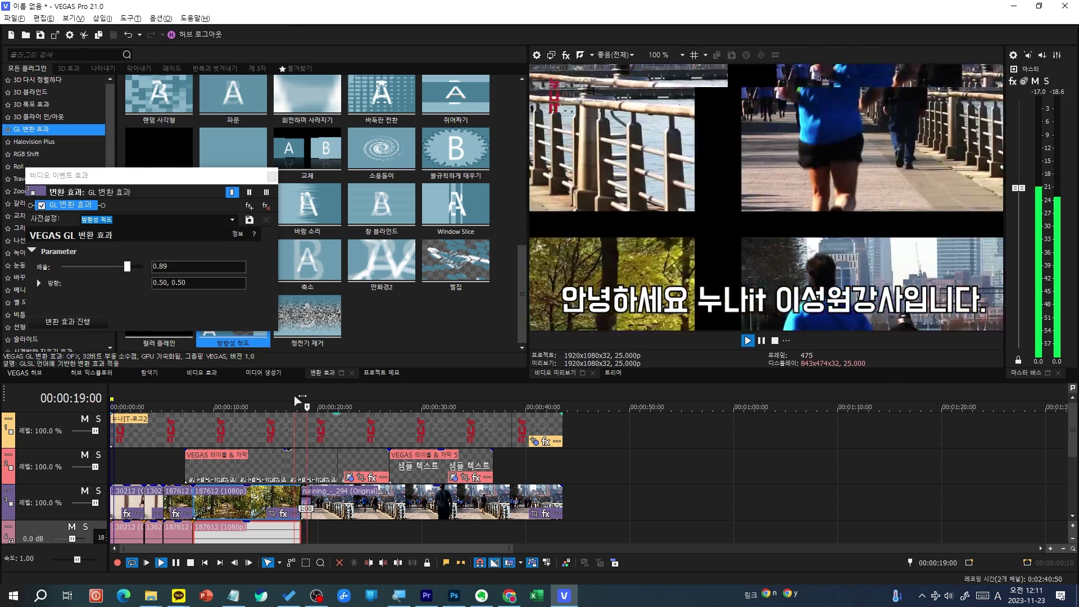
key(space)
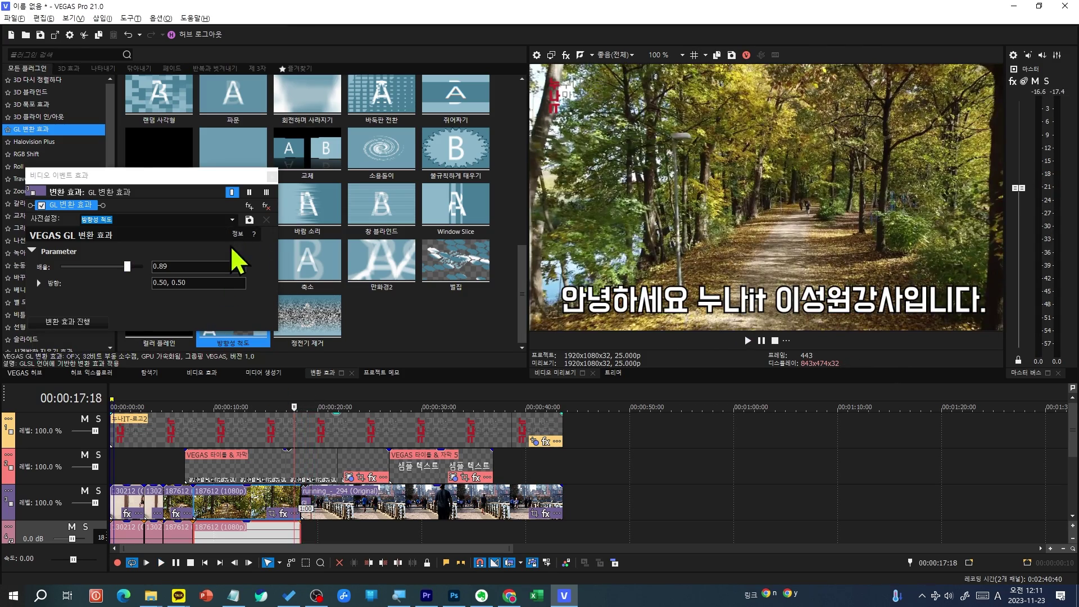
click(272, 176)
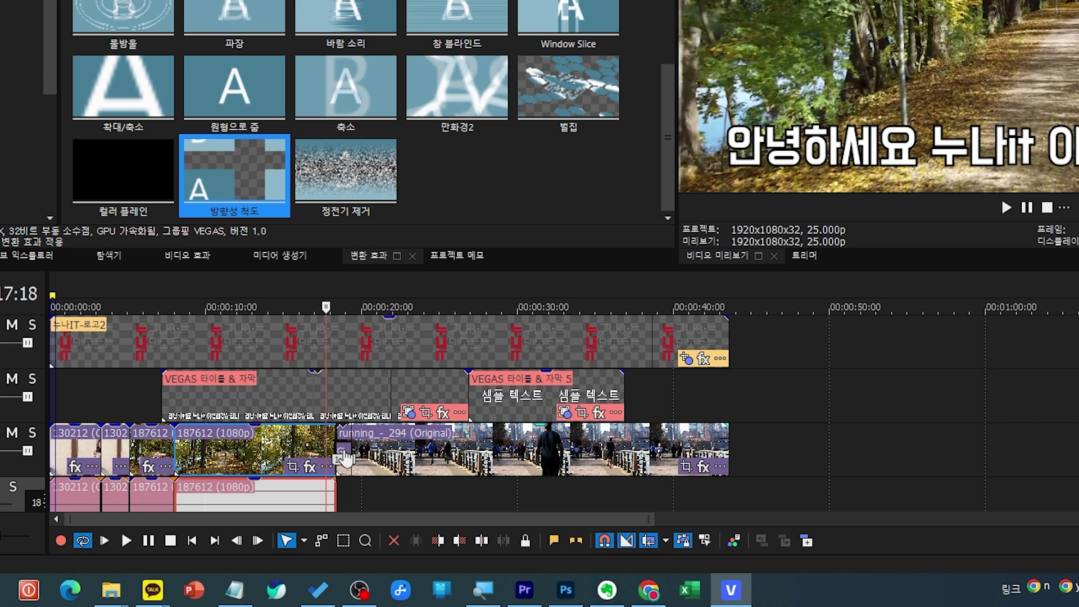
Reopen the settings of the transition between the forest and running clips and remove its GL 변환 효과 effect
click(344, 454)
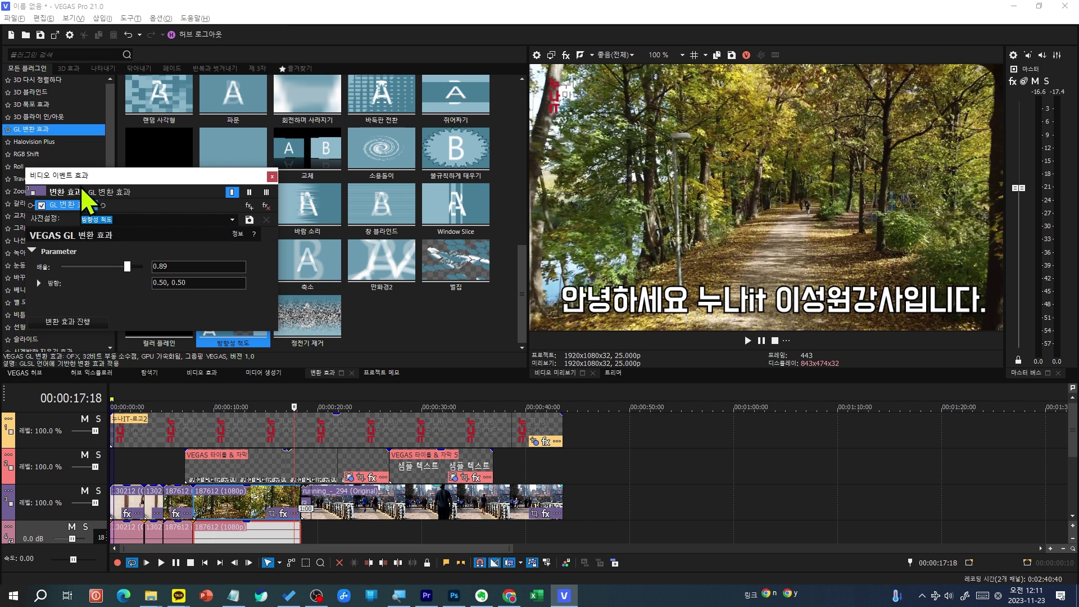
drag(62, 177, 106, 193)
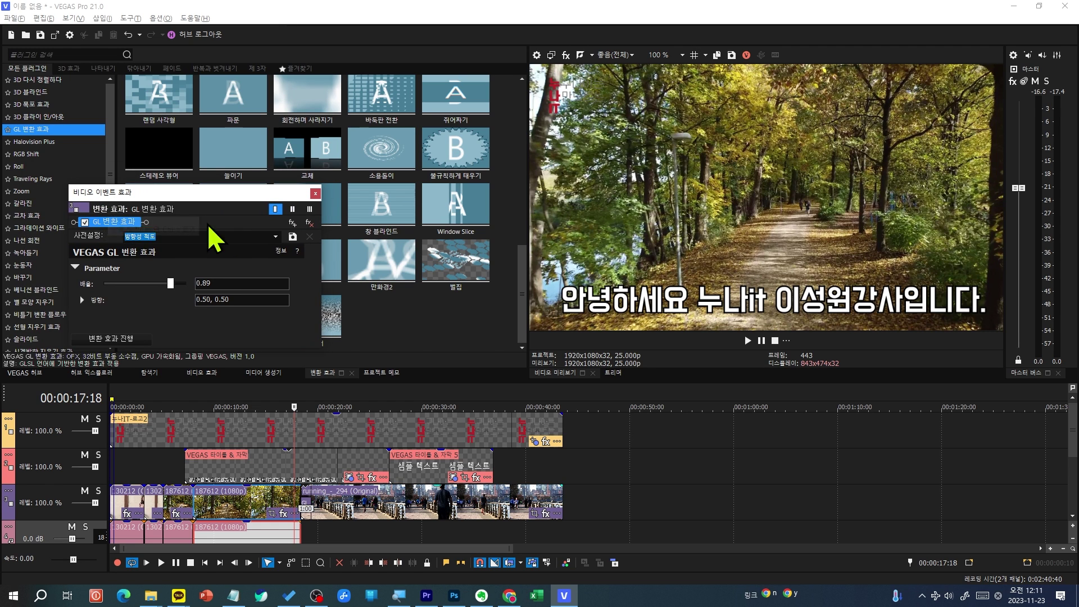
click(312, 224)
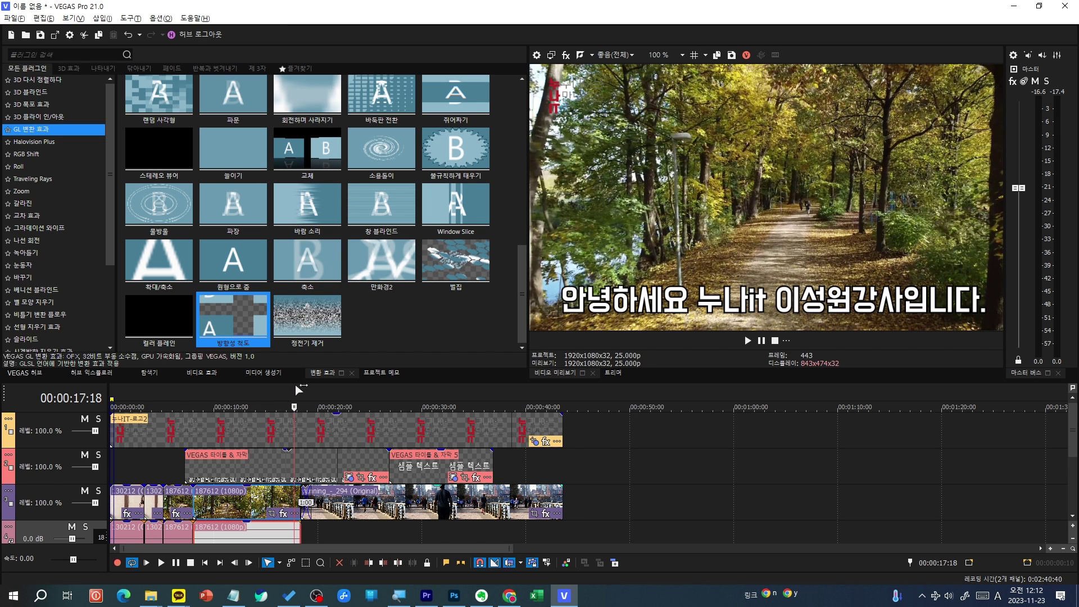
Pan/crop the running clip to about 1,399 × 787, centred at about X 707 and Y 540, and close the settings
click(351, 421)
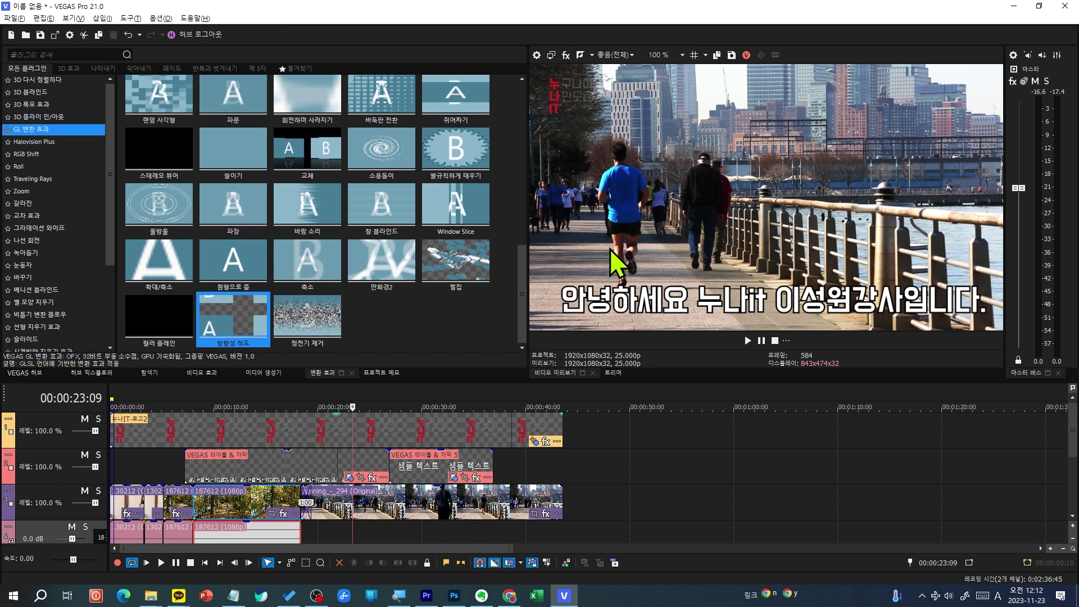
click(349, 500)
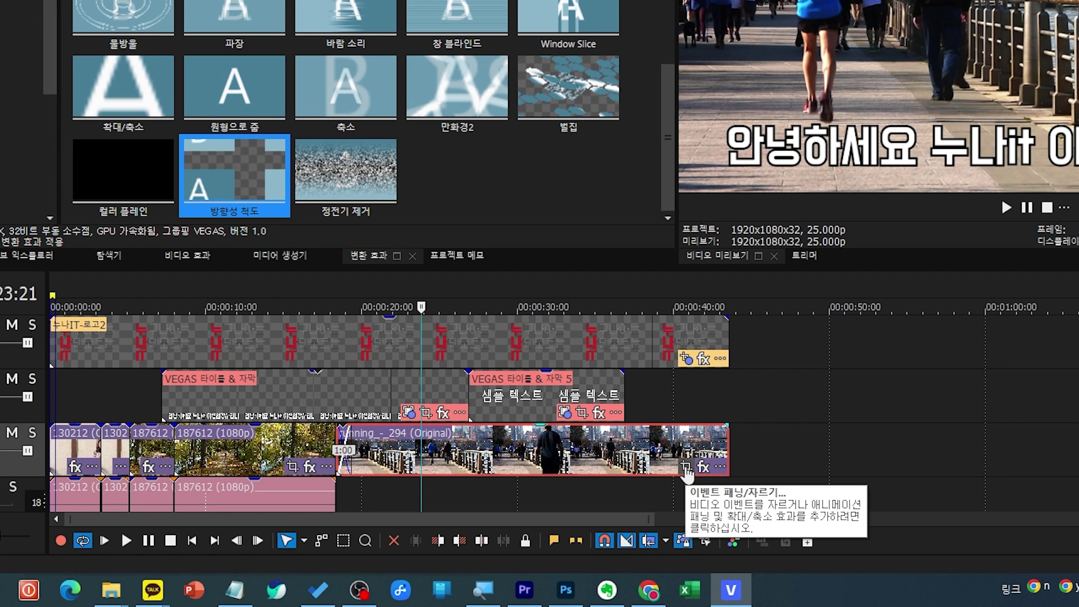
click(686, 468)
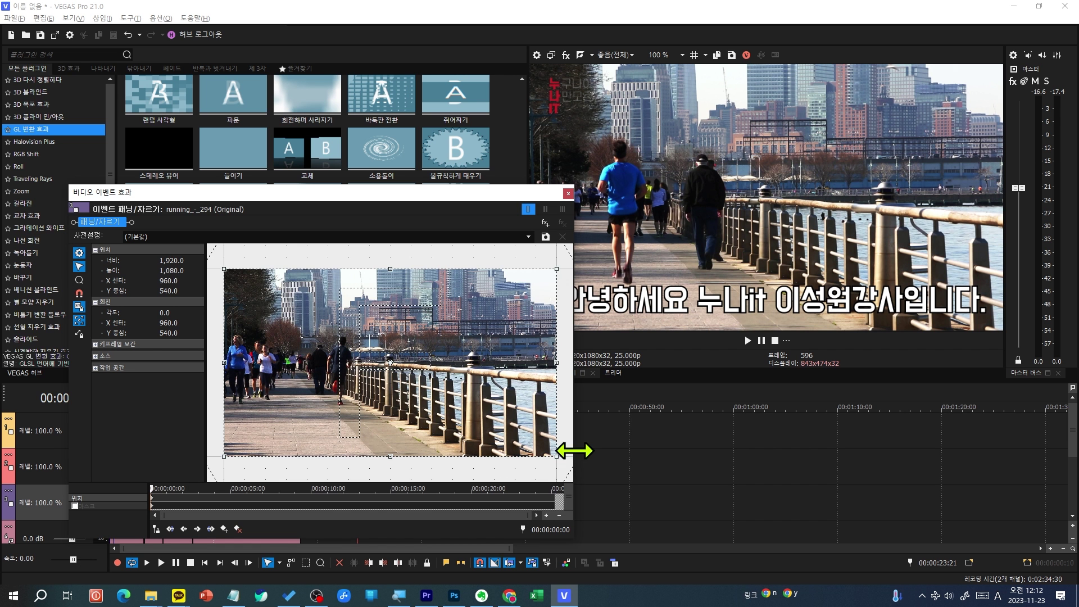
drag(557, 456, 528, 438)
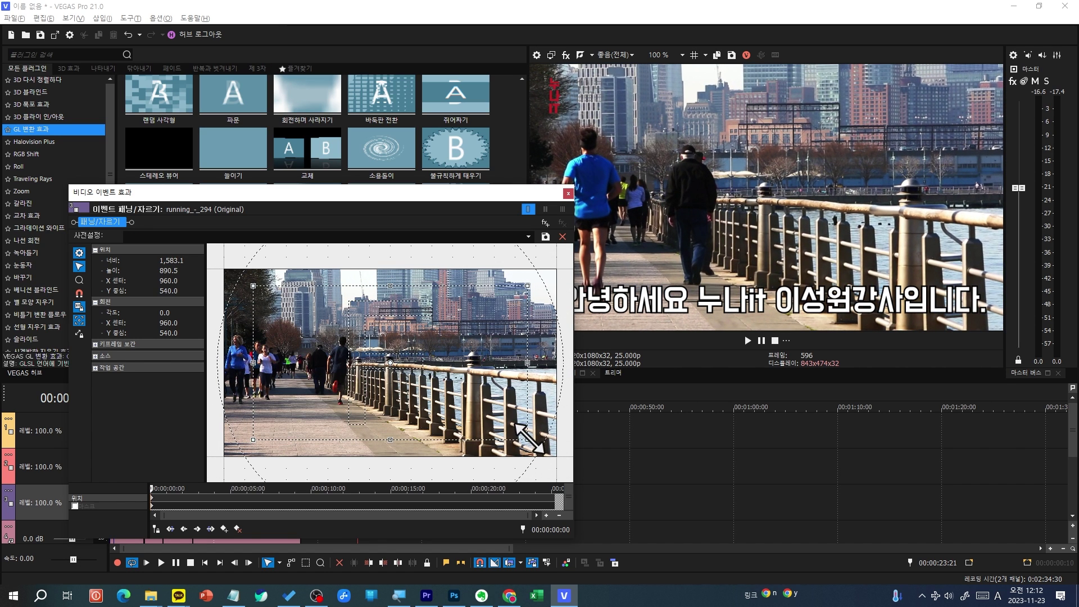
drag(413, 349, 385, 351)
drag(499, 363, 468, 363)
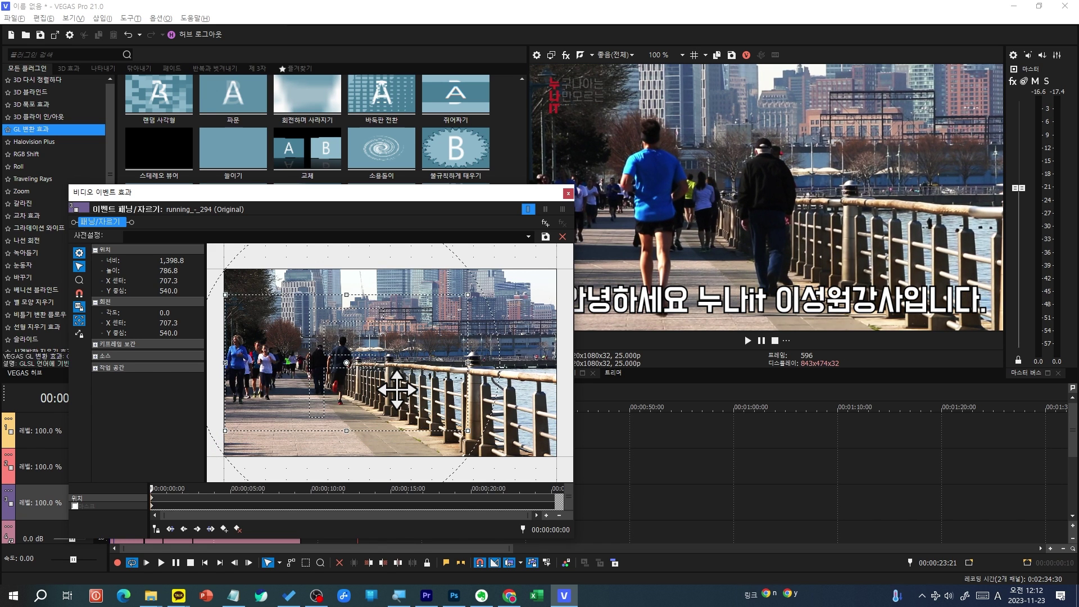
drag(482, 298, 483, 296)
click(567, 194)
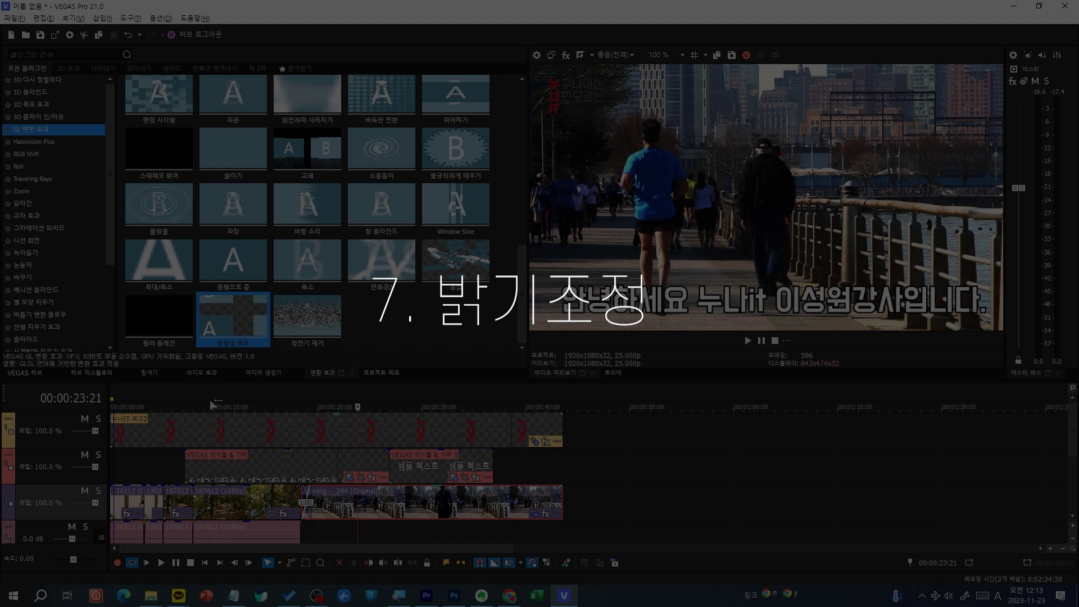
Apply the default (기본값) preset of the 밝기와 대비 video effect to the forest clip at 00:00:09:18
click(211, 400)
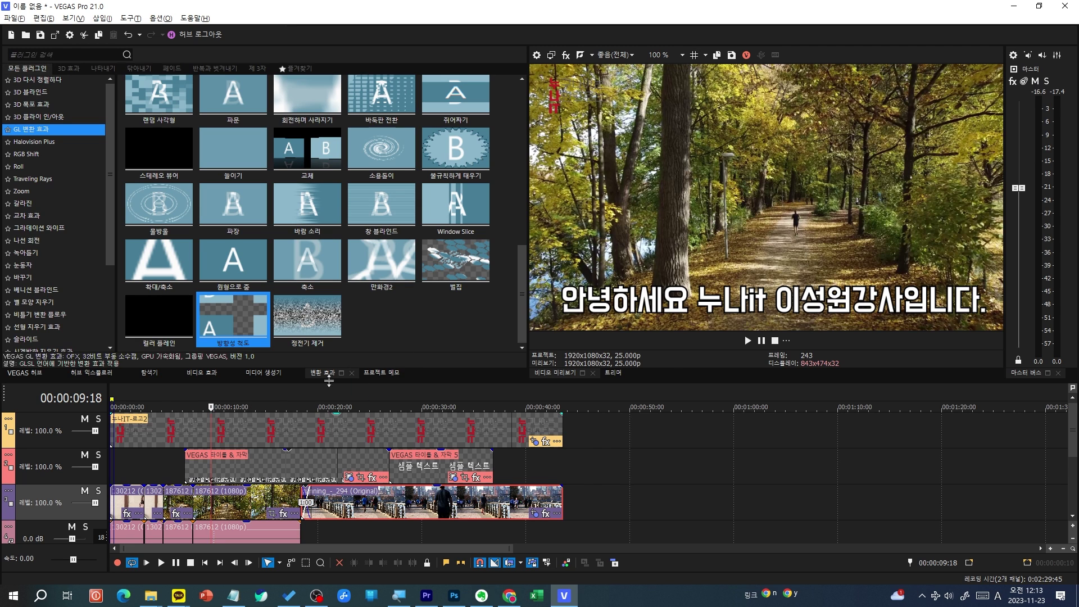
click(213, 375)
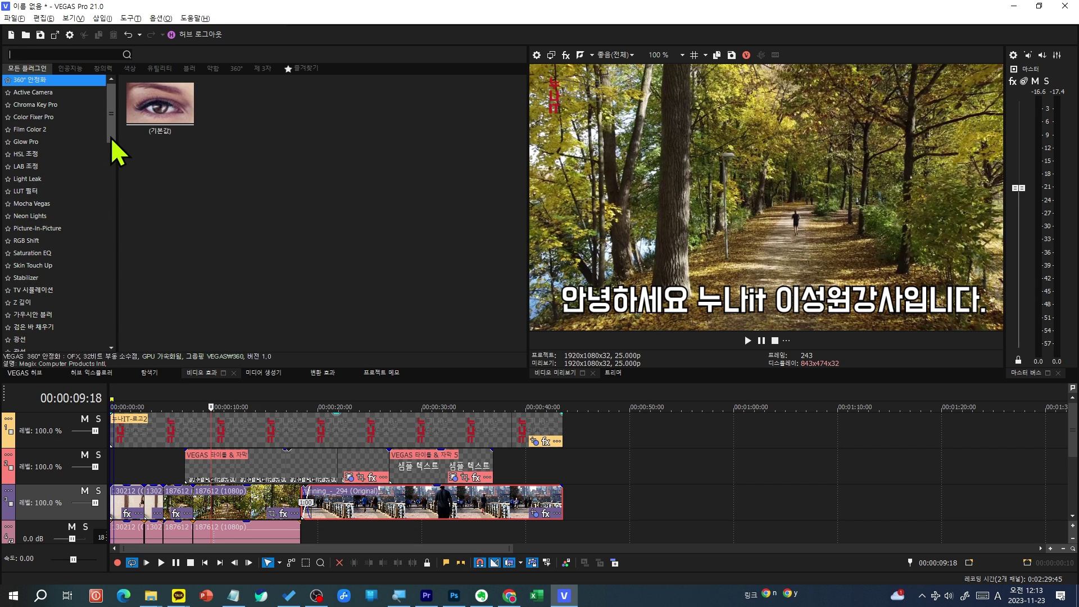
drag(110, 137, 113, 180)
click(22, 246)
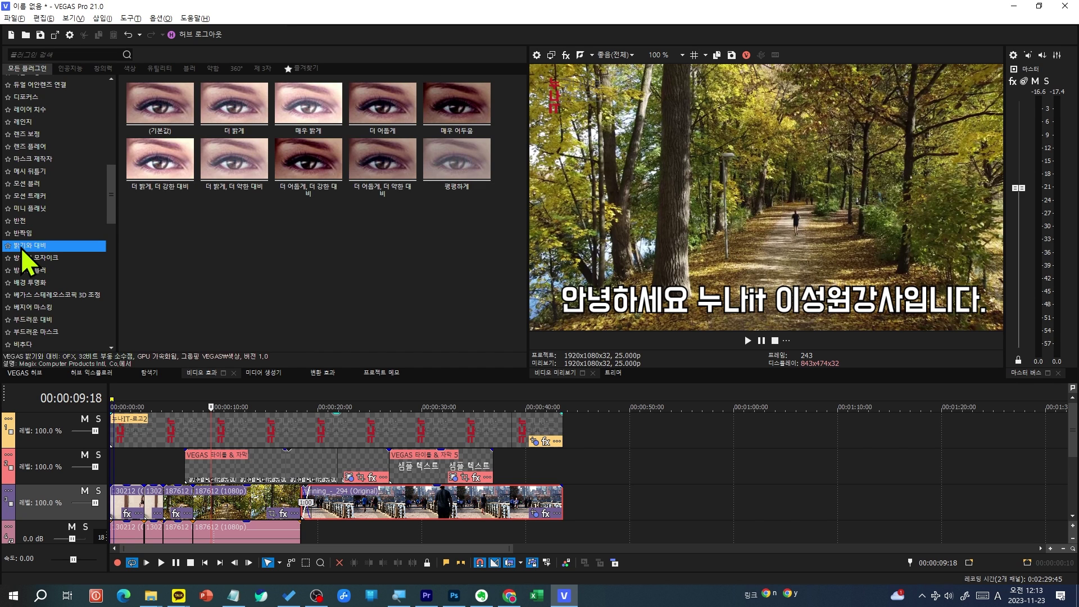
click(147, 121)
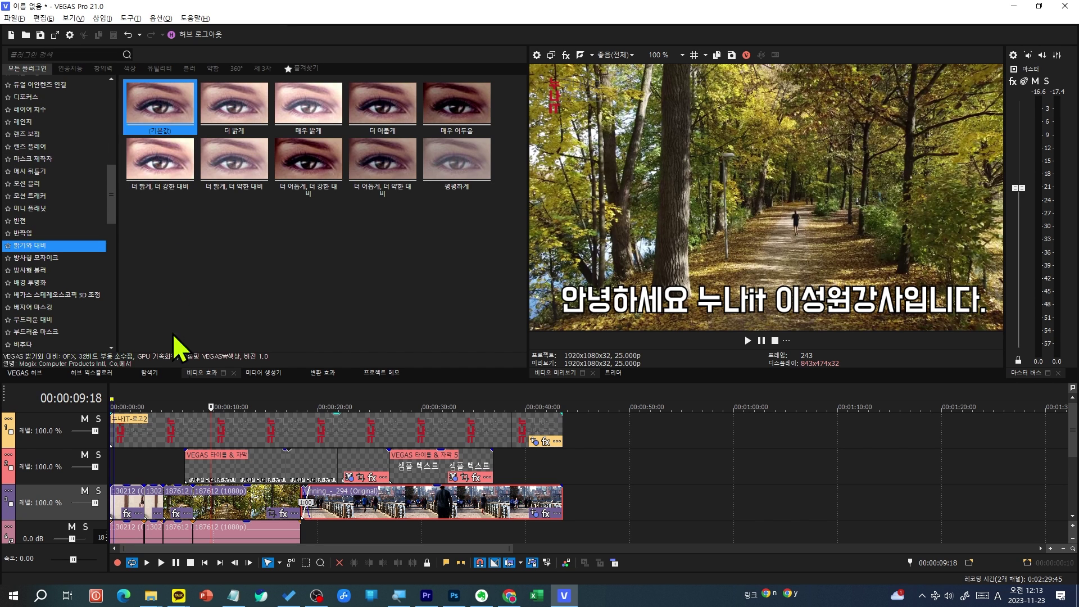
drag(164, 147, 229, 507)
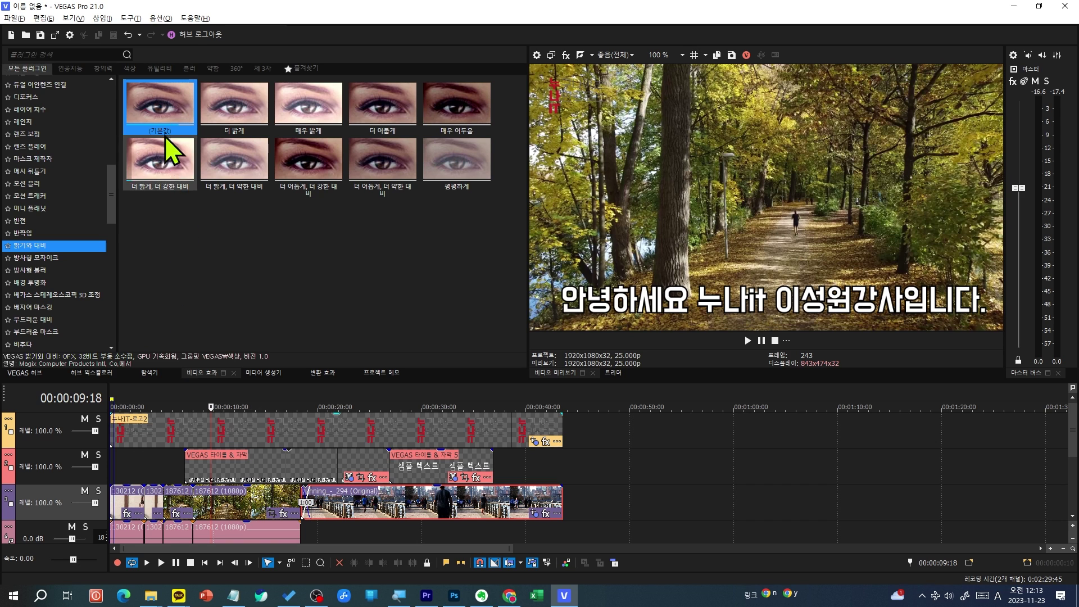
drag(274, 470, 276, 483)
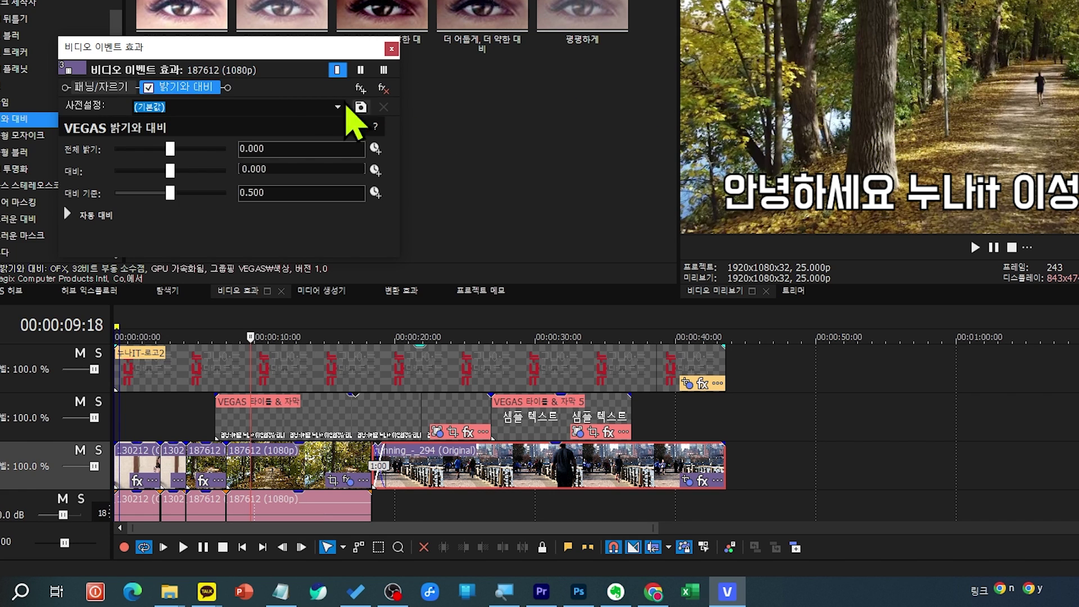
Set the forest clip's overall brightness to 0.129 and contrast to 0.333, compare with the effect off and on, and close its settings
drag(84, 49, 178, 51)
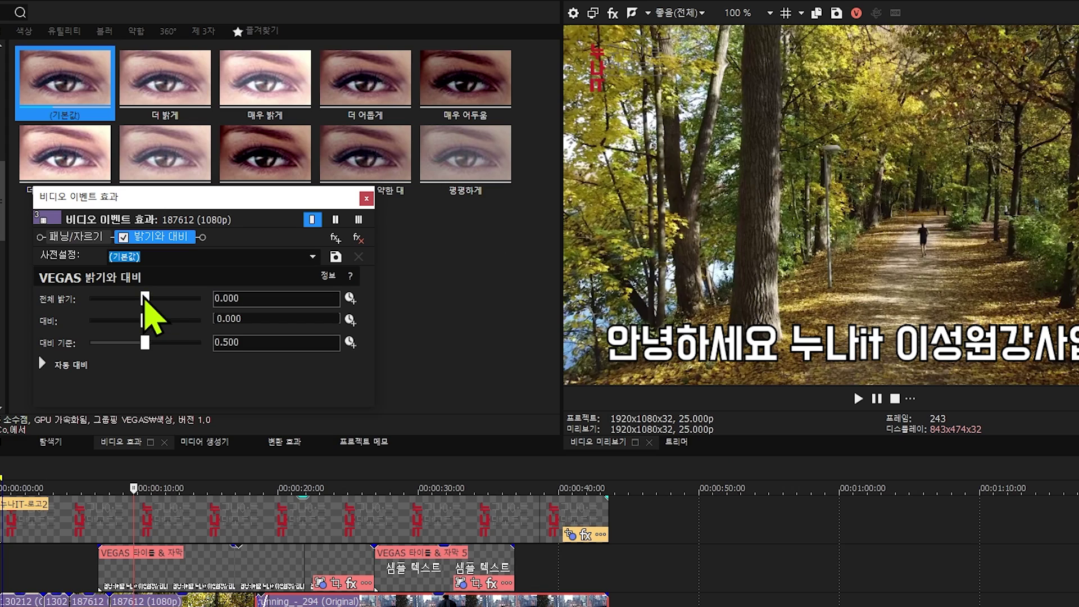
drag(145, 298, 164, 321)
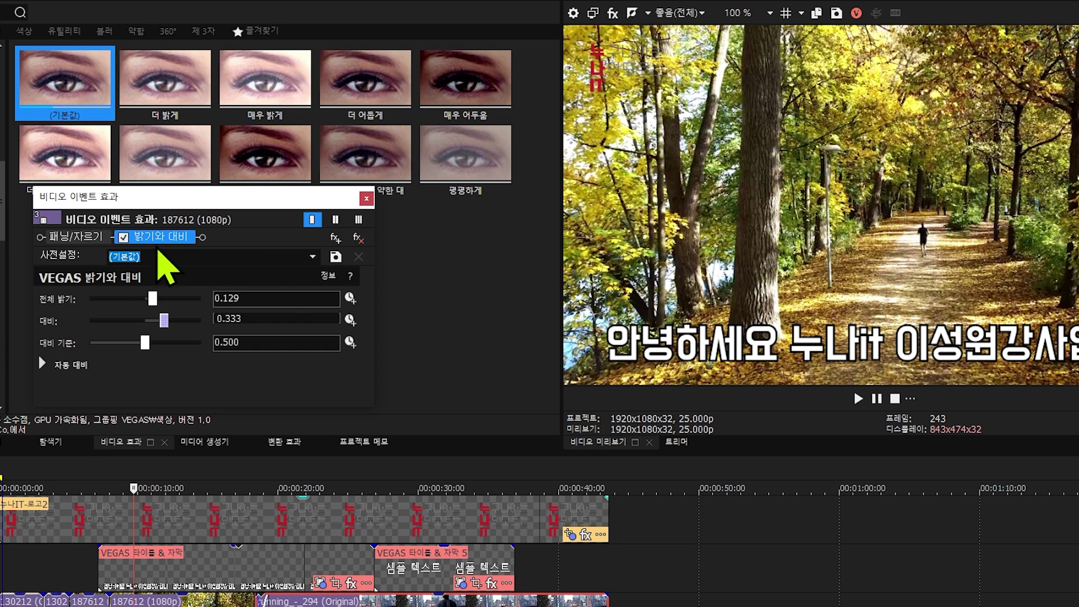
click(124, 240)
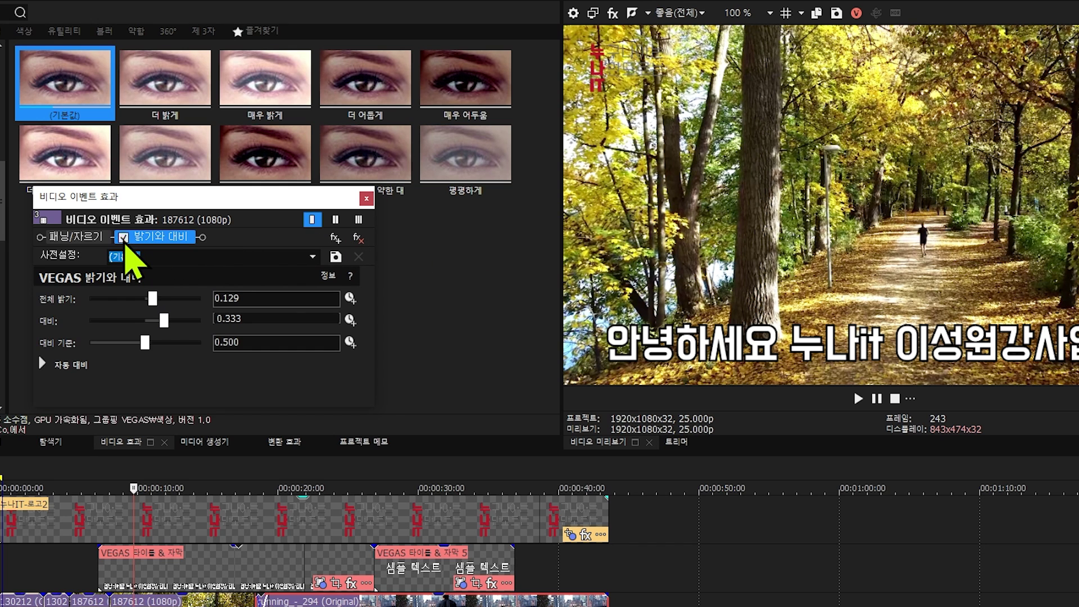
click(123, 238)
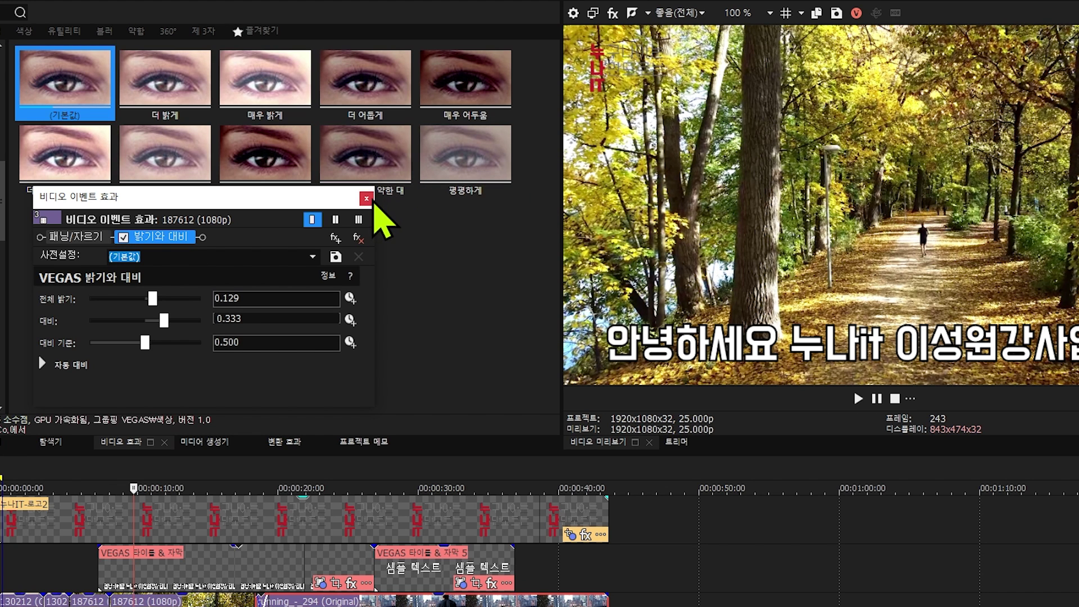
click(370, 200)
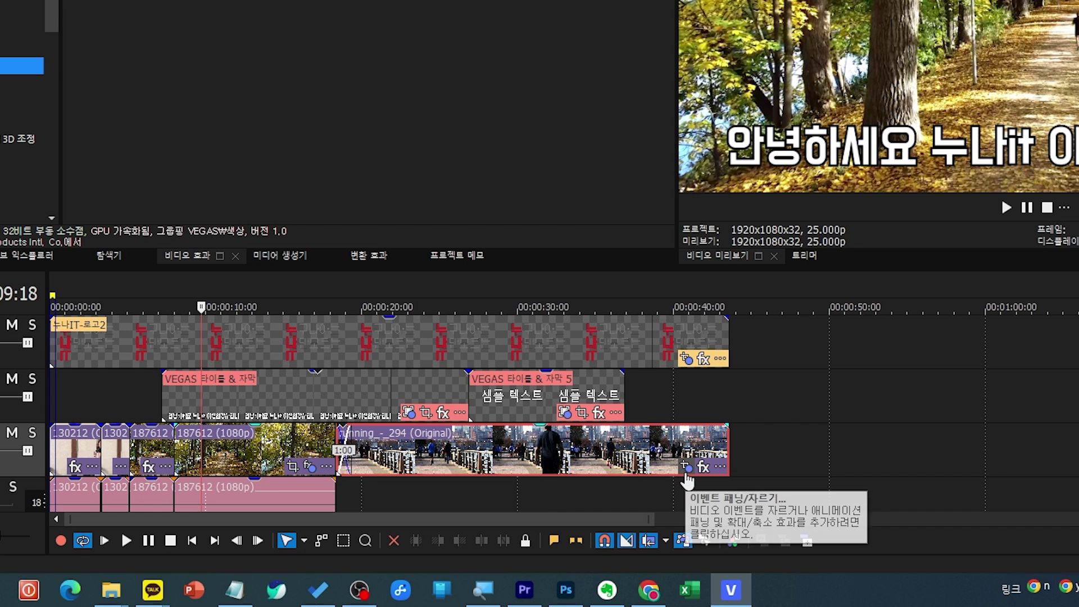
Reopen the forest clip's effect settings, remove the 밝기와 대비 effect, and close the window
click(308, 466)
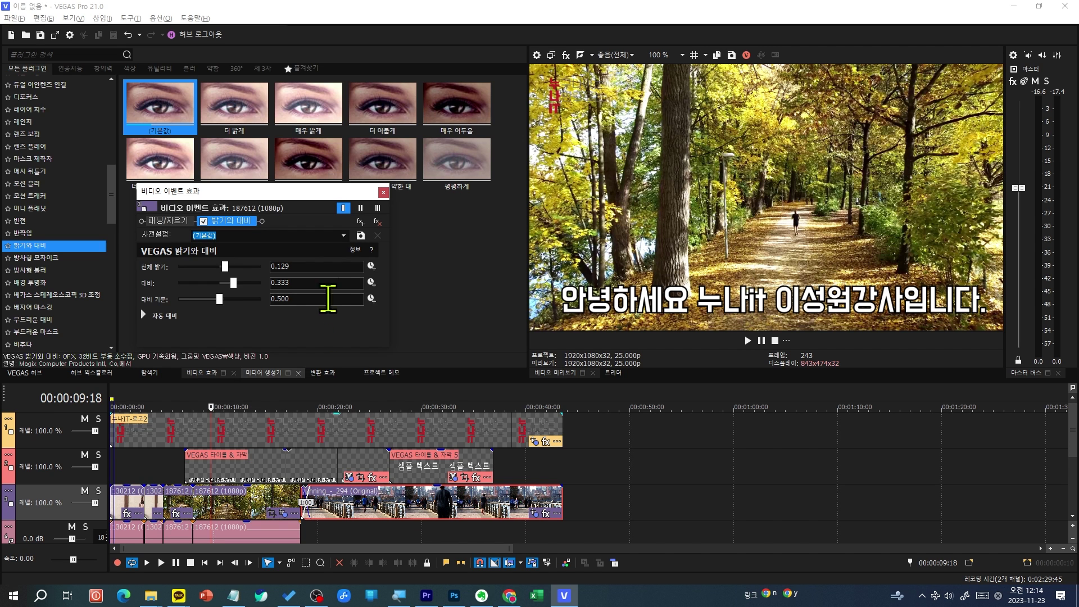
click(375, 221)
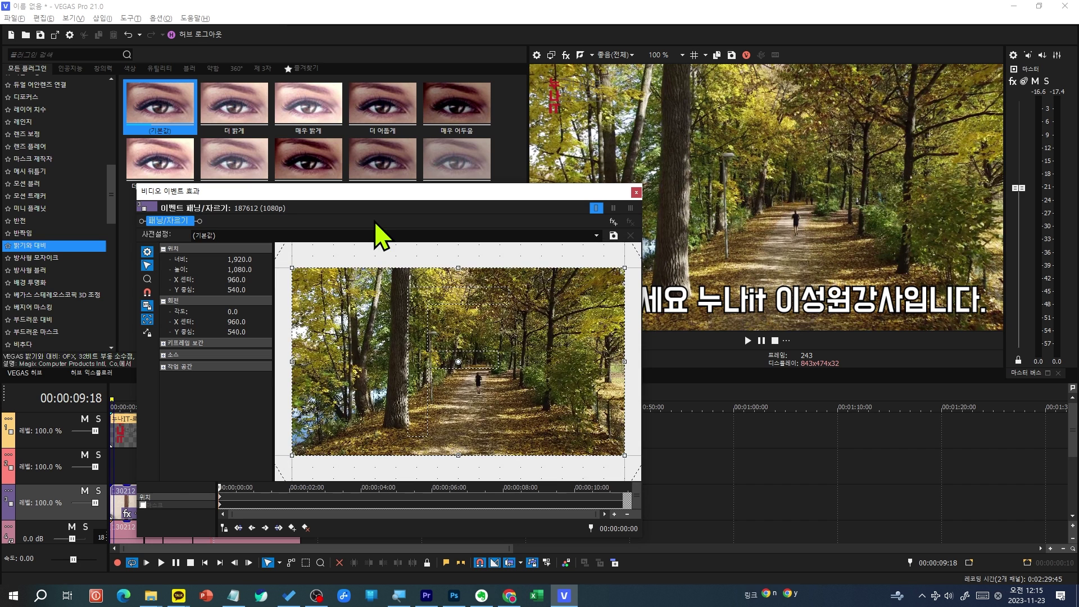
click(636, 193)
Play the running clip at its normal speed from 00:00:29:12
click(417, 501)
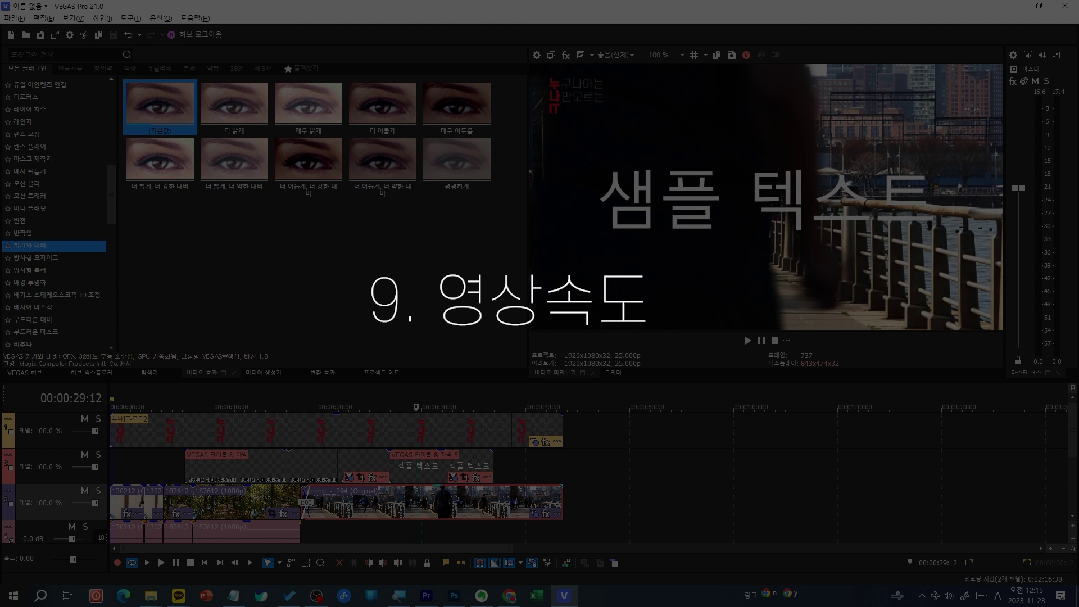
key(space)
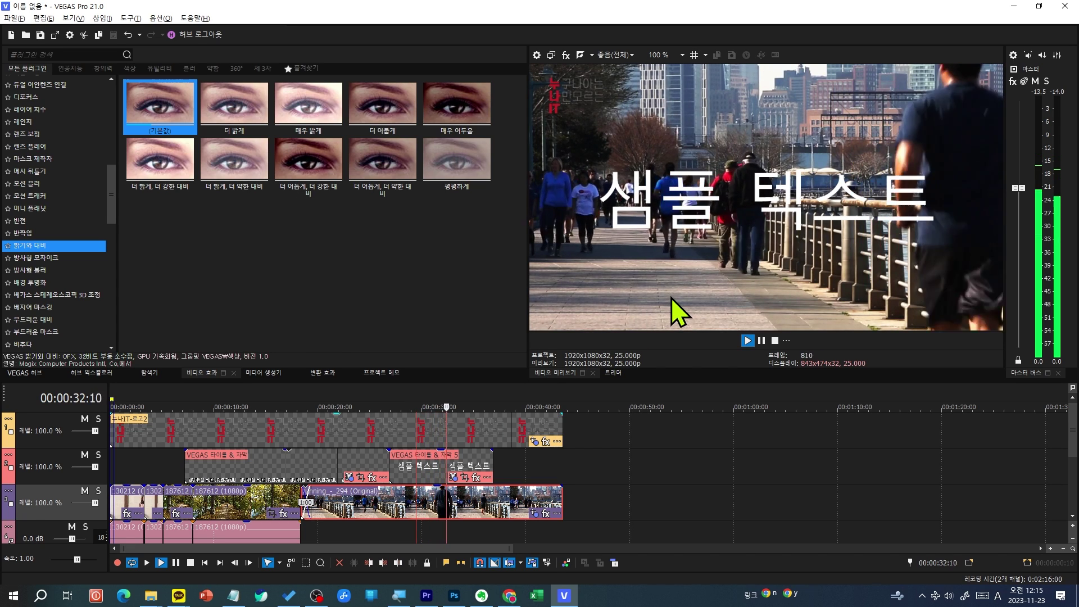
key(space)
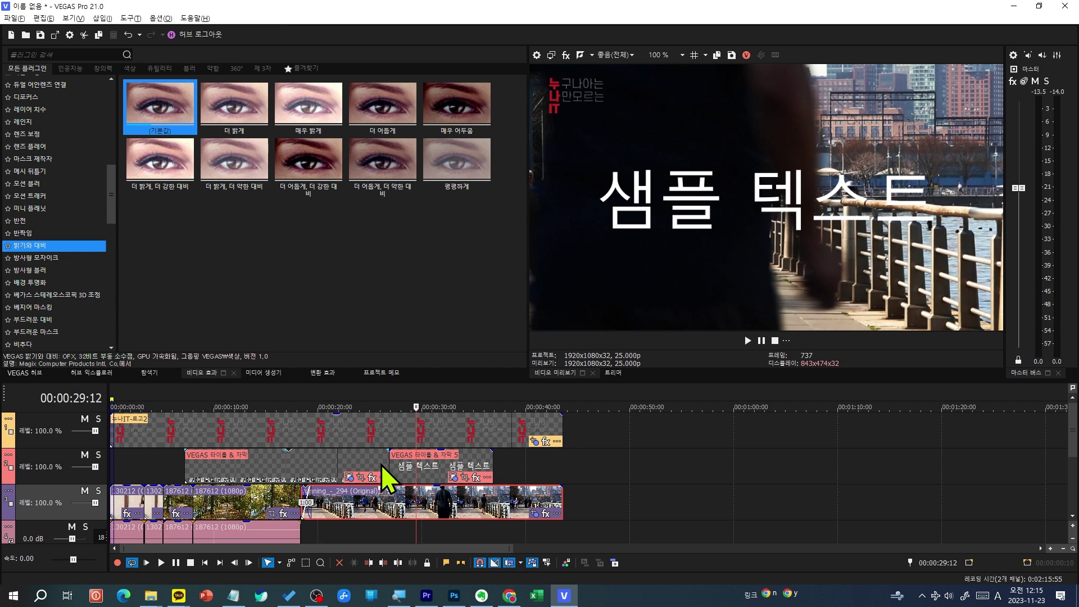
Delete the 샘플 텍스트 title above the running clip and play the clip without it
click(421, 468)
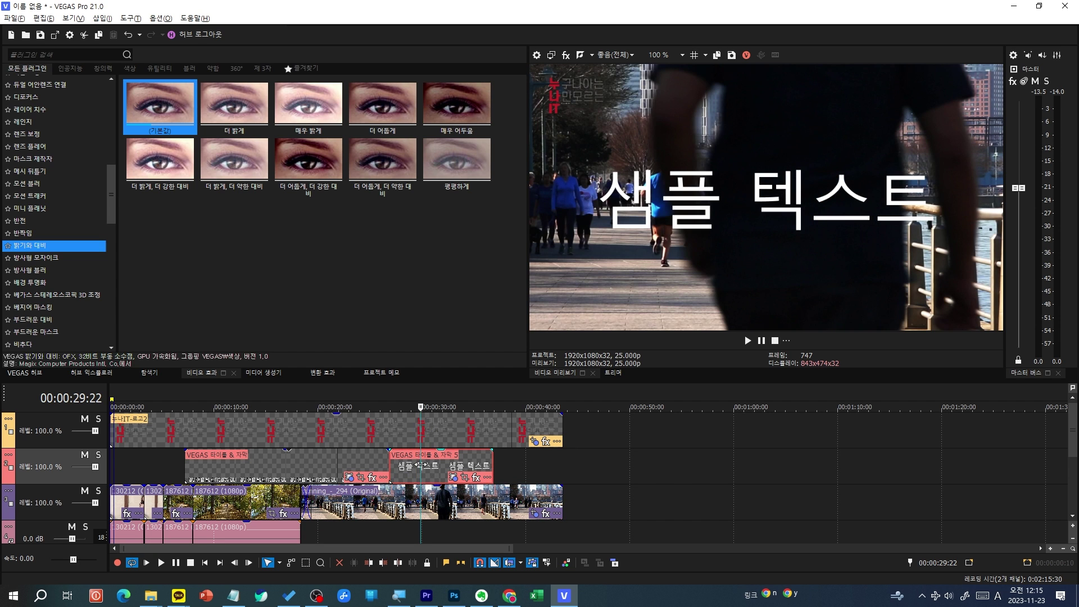
key(Delete)
key(space)
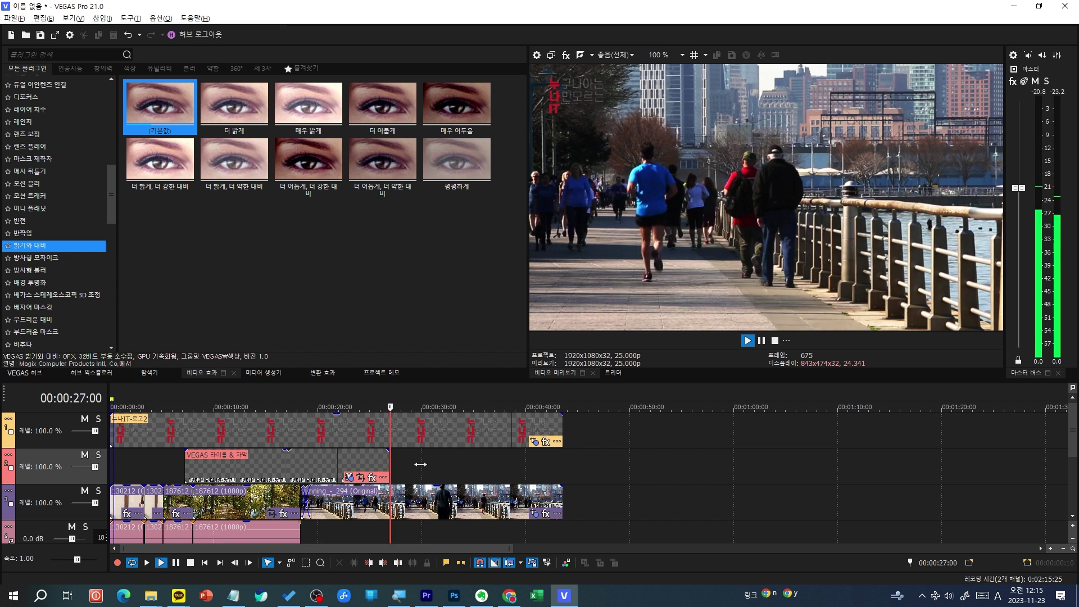
key(space)
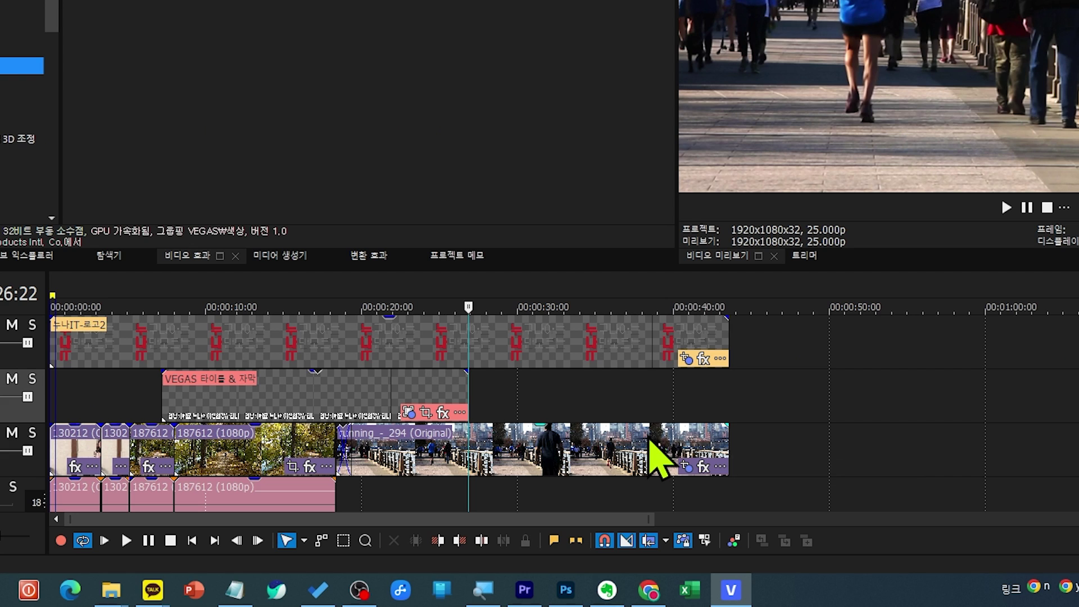
Speed up the running clip by time-compressing it to end at about 00:00:32, and play it from 00:00:25:12
click(508, 503)
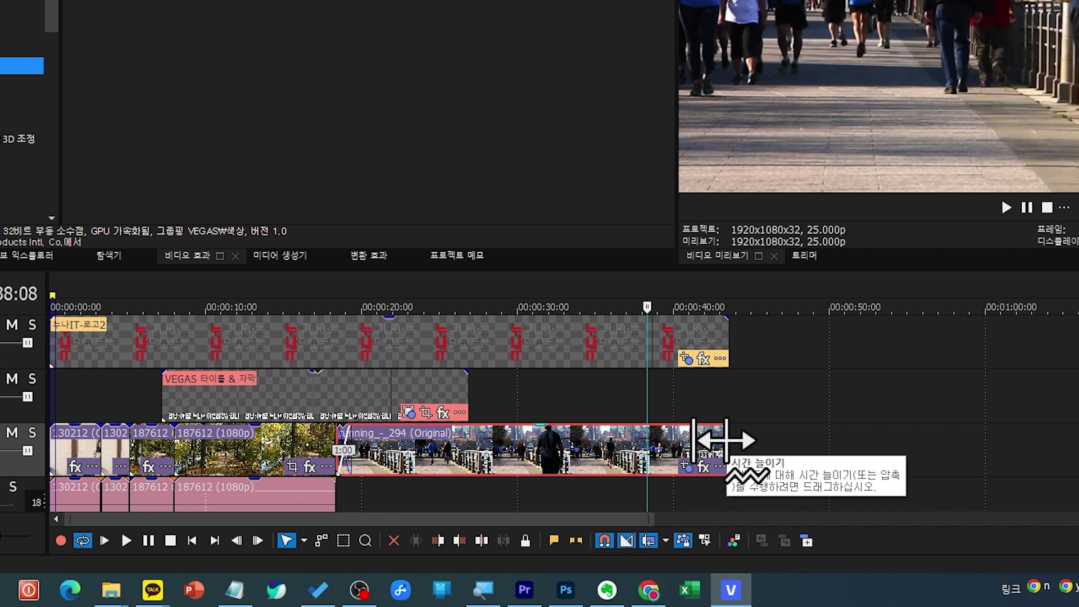
drag(725, 440, 552, 452)
click(449, 300)
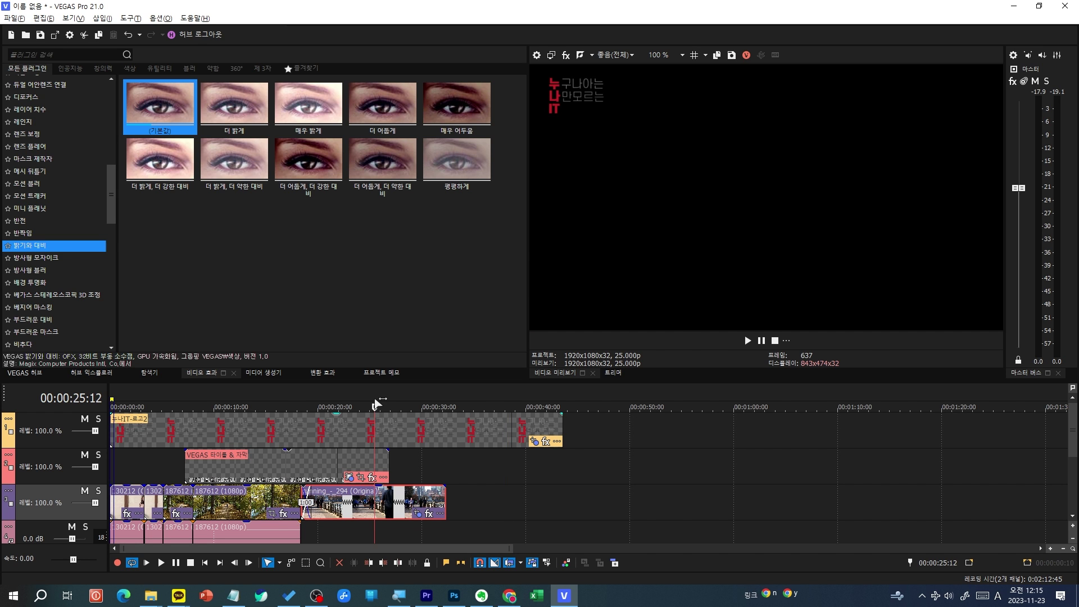
key(space)
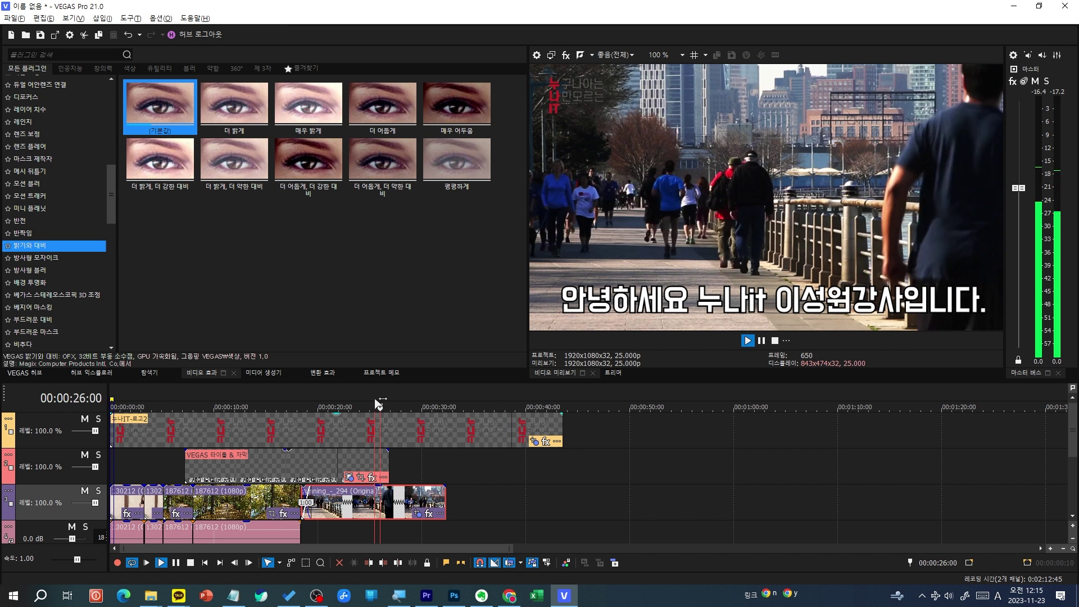
key(space)
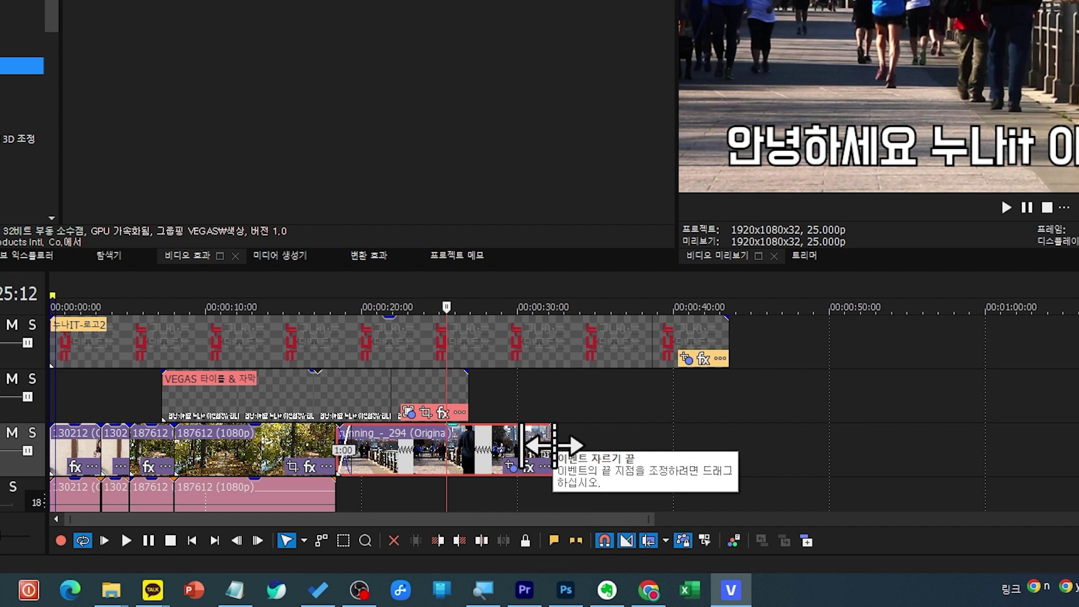
Time-compress the running clip further to end at about 00:00:25, and play it from 00:00:21:02
drag(554, 444, 438, 445)
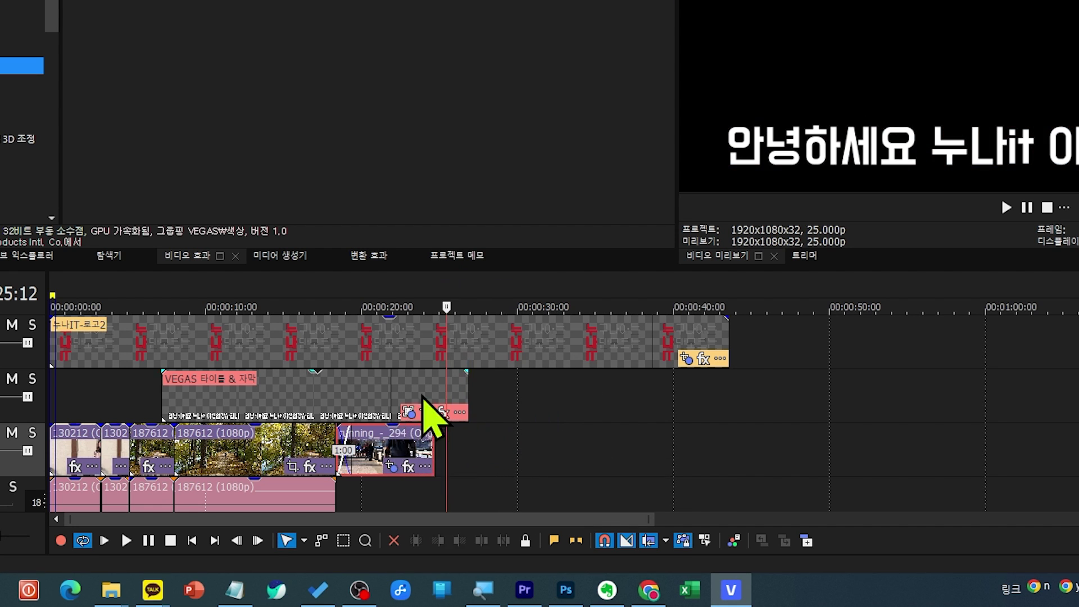
click(381, 303)
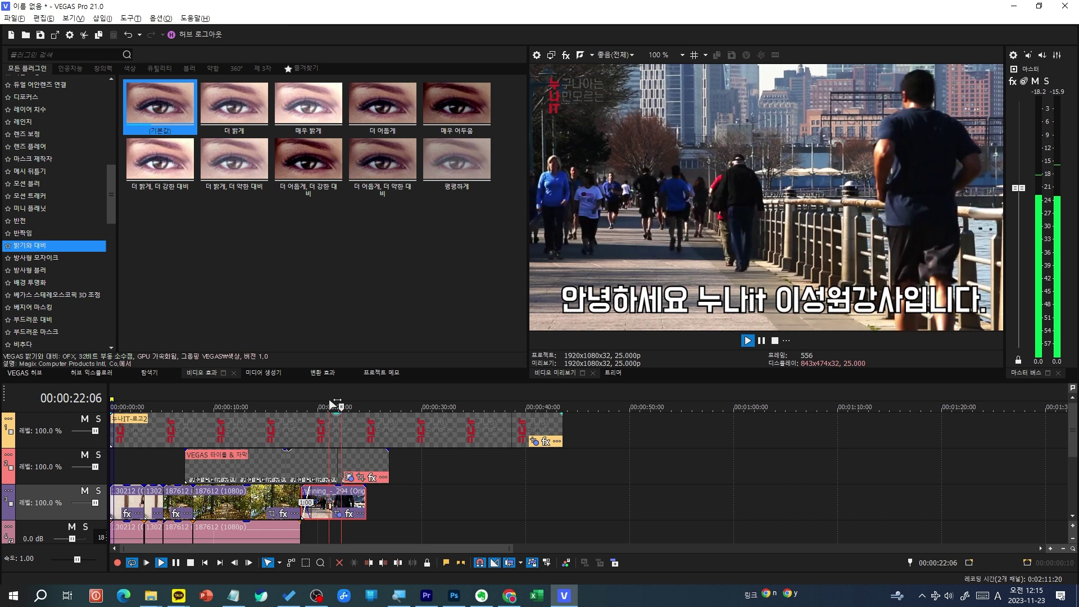
key(space)
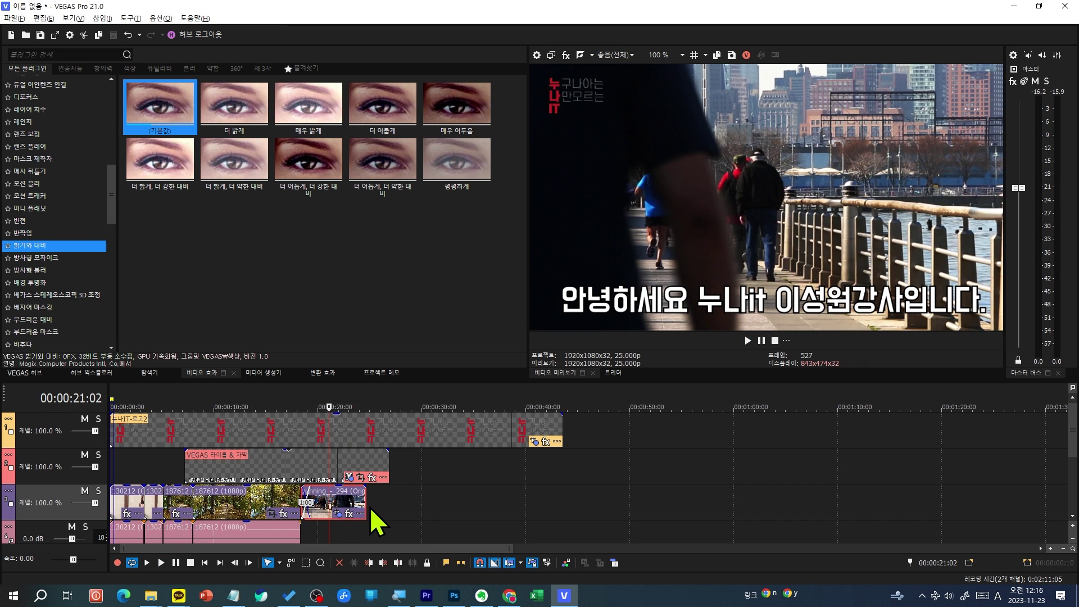
Slow down the running clip by time-stretching it to end at about 00:00:59, and play it from 00:00:21:02
key(ctrl)
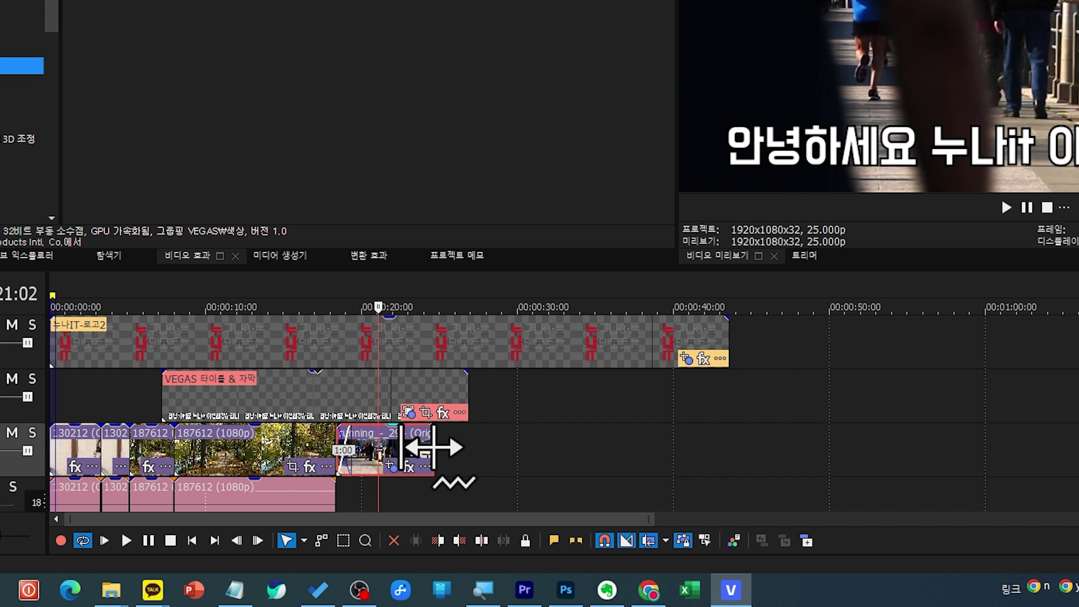
drag(366, 503, 504, 501)
drag(639, 447, 962, 449)
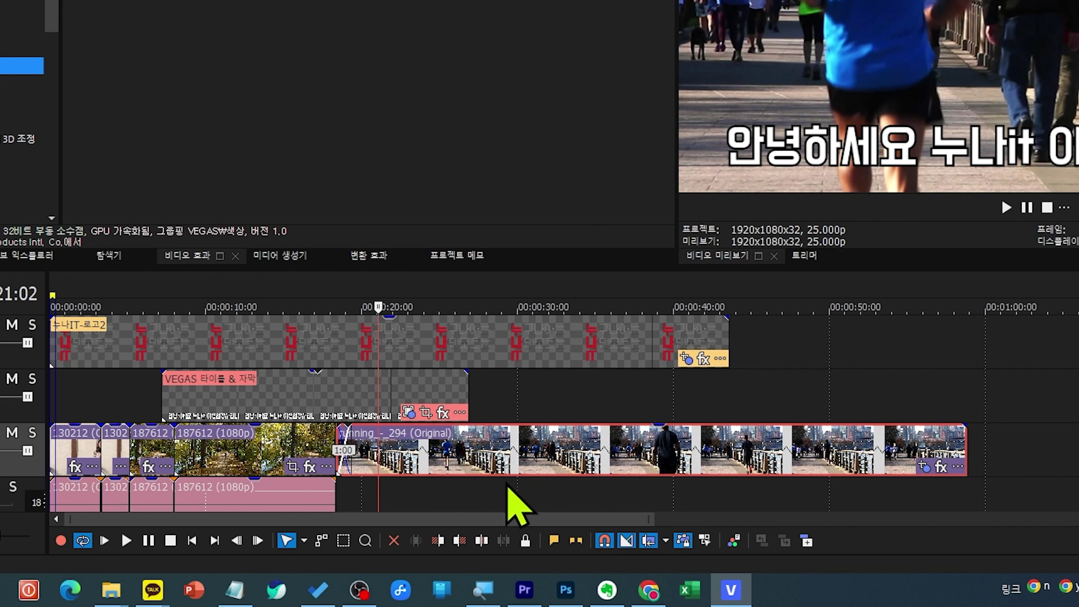
key(space)
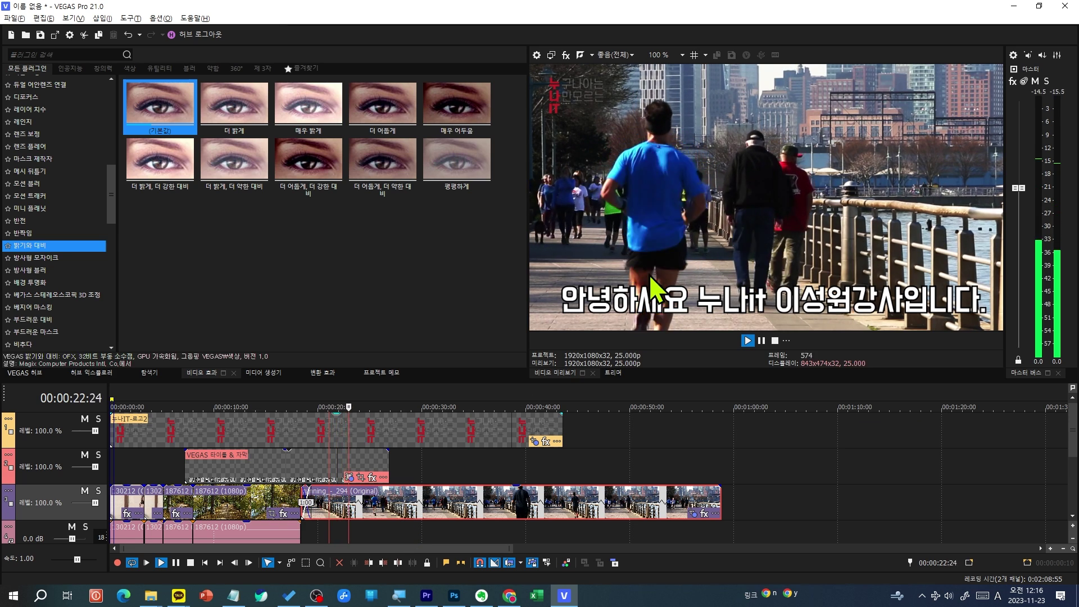
Stop playback and set the running clip's playback rate (재생 속도) to 1 in its event properties
key(space)
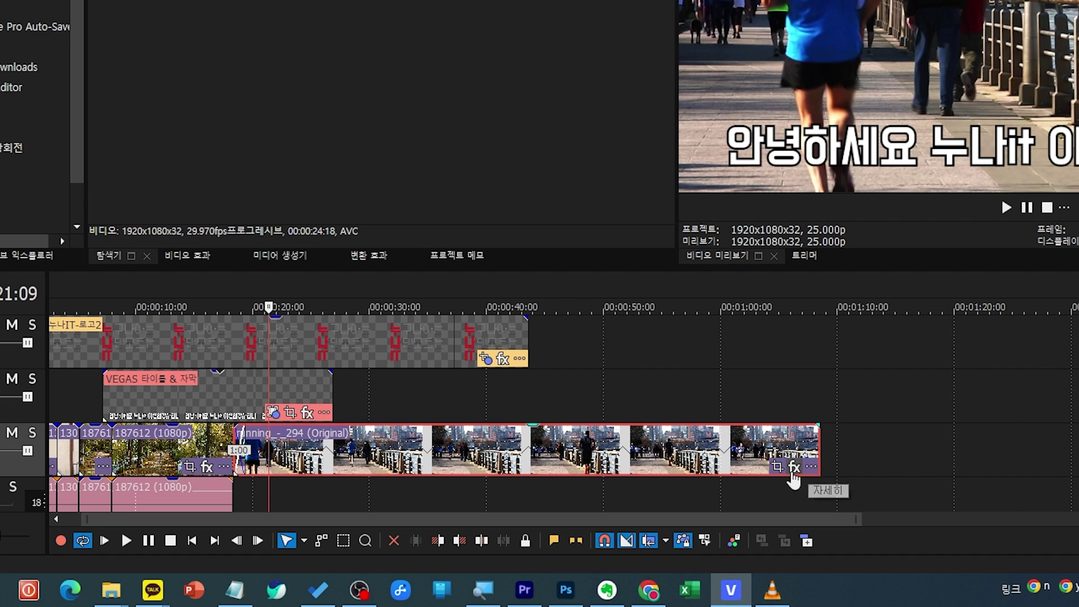
click(811, 467)
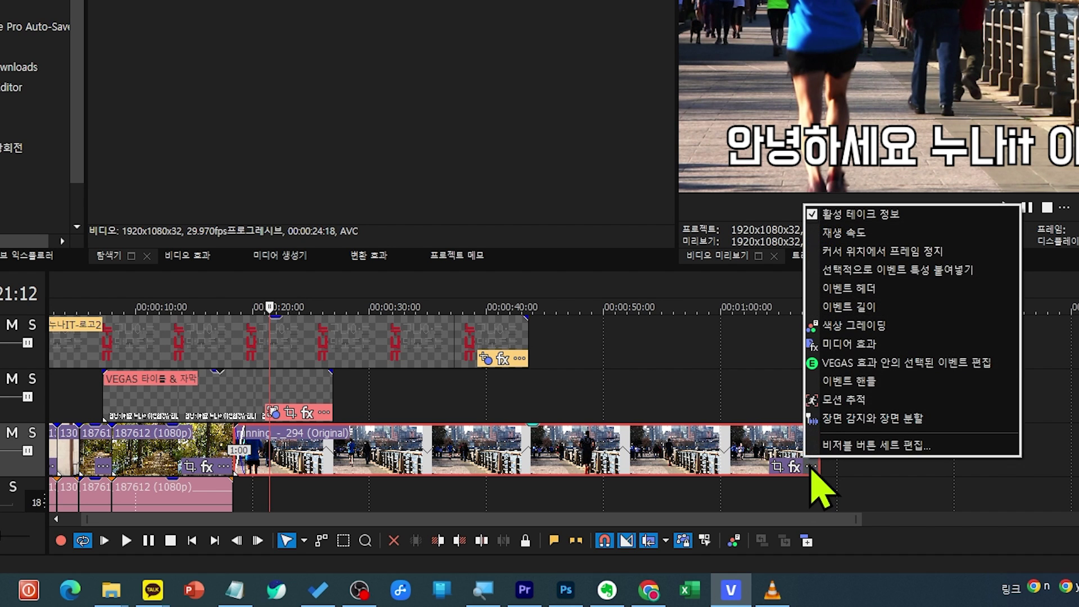
click(838, 239)
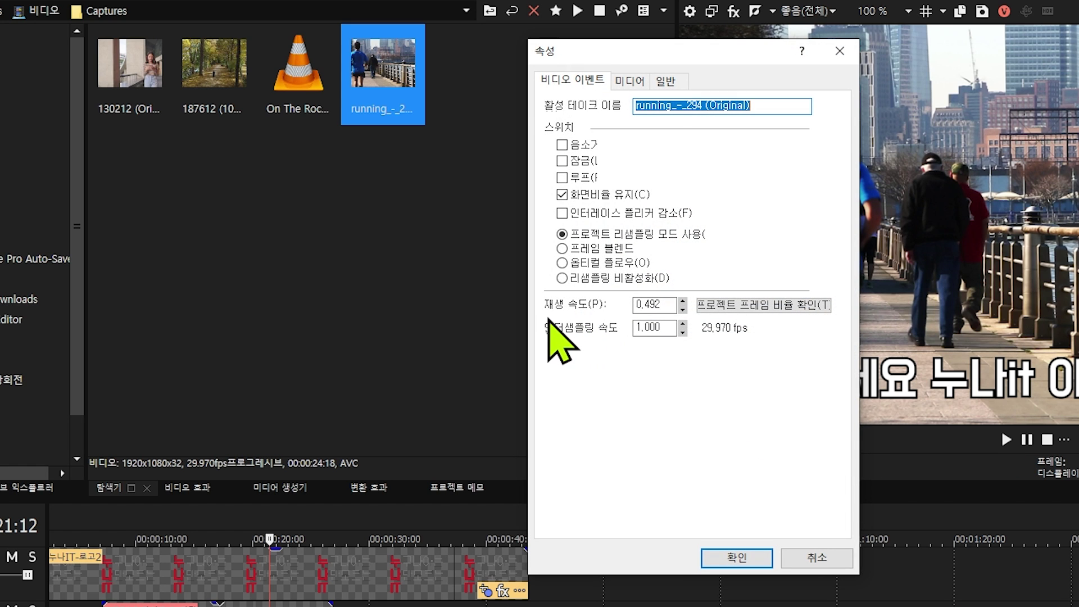
drag(674, 306, 582, 305)
text(1)
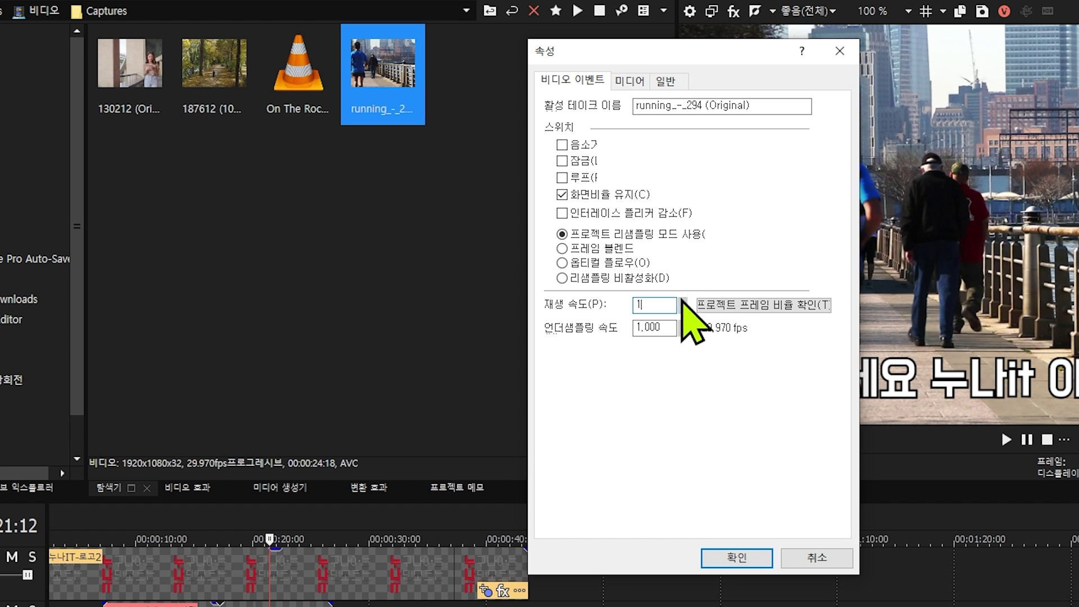
drag(662, 305, 612, 303)
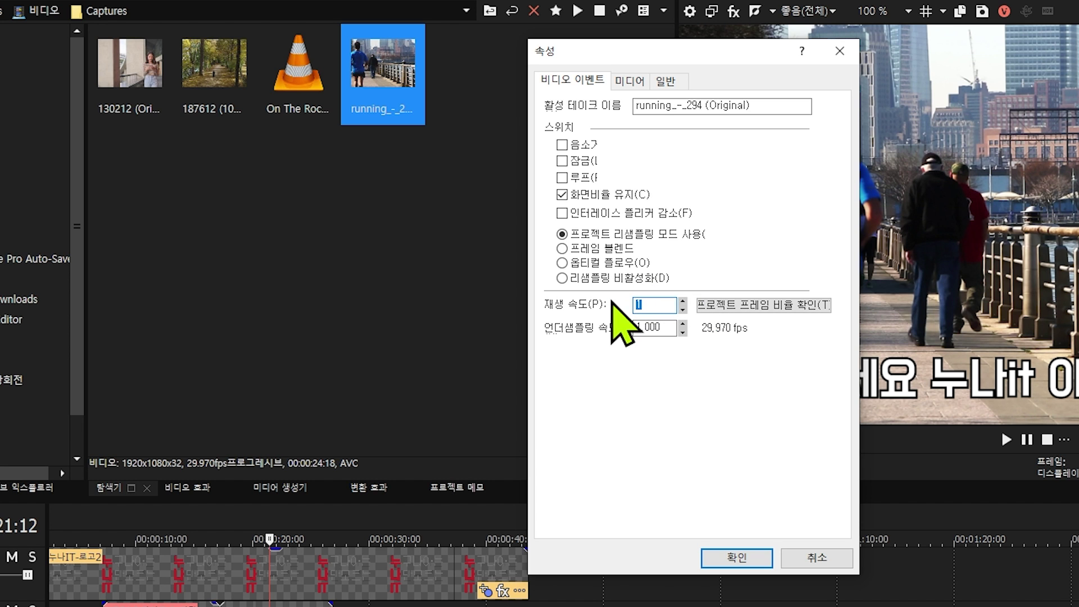
click(739, 560)
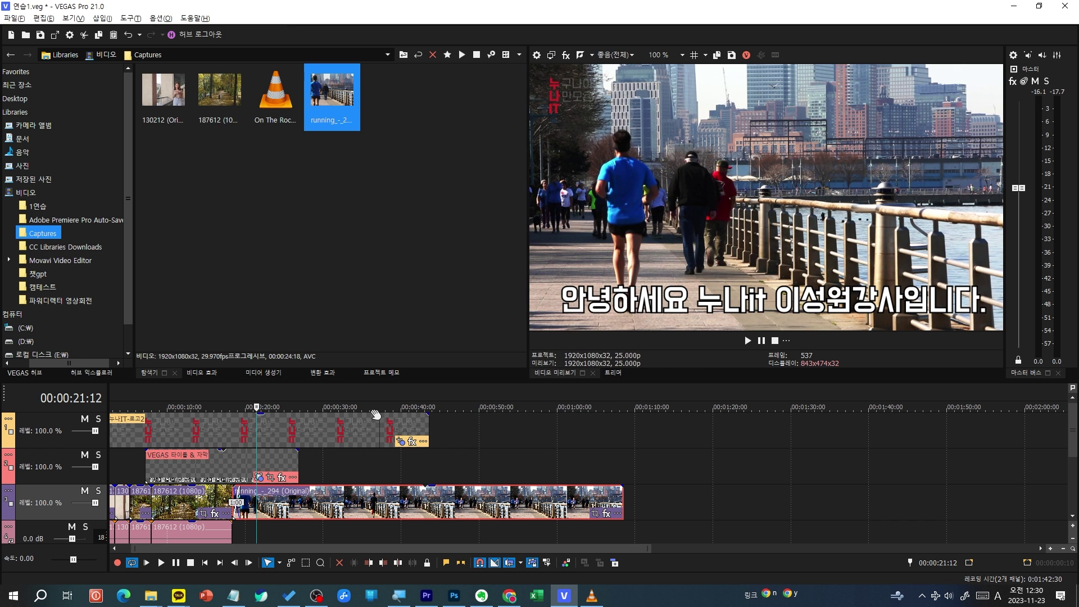
Play the running clip briefly from about 00:00:38:22 to check its speed
click(392, 401)
key(space)
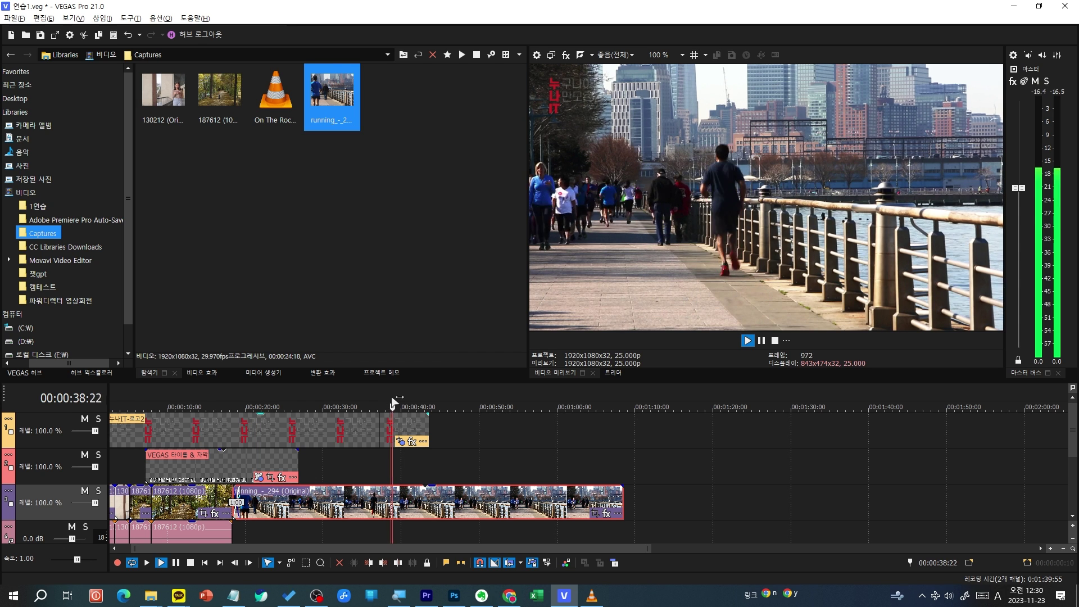
key(space)
Split the running clip at 00:00:43:14, where the logo ends, and delete the remaining part after it
click(429, 396)
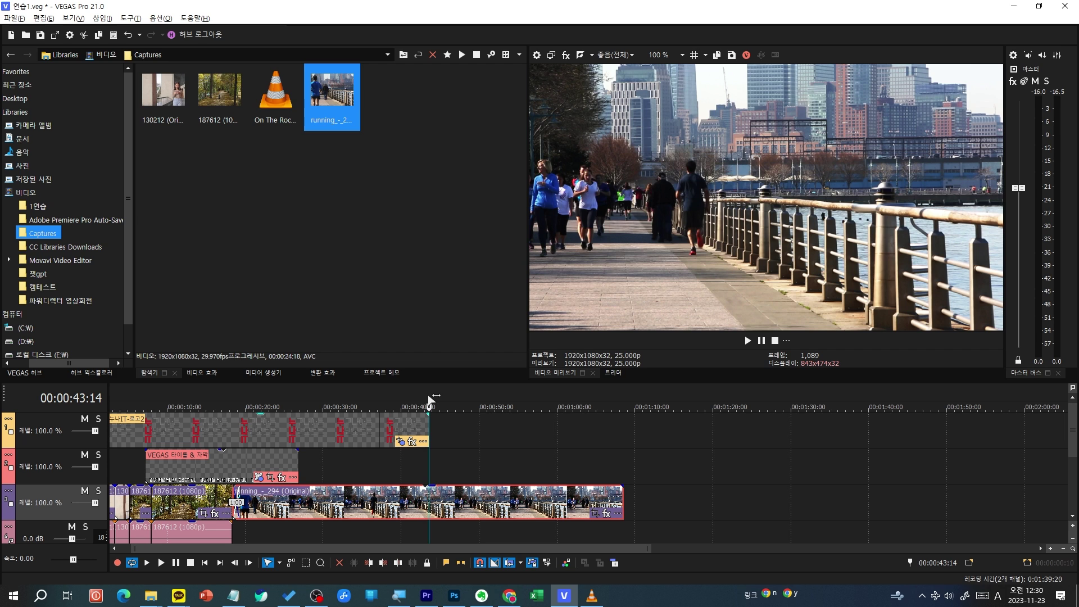
key(s)
click(467, 512)
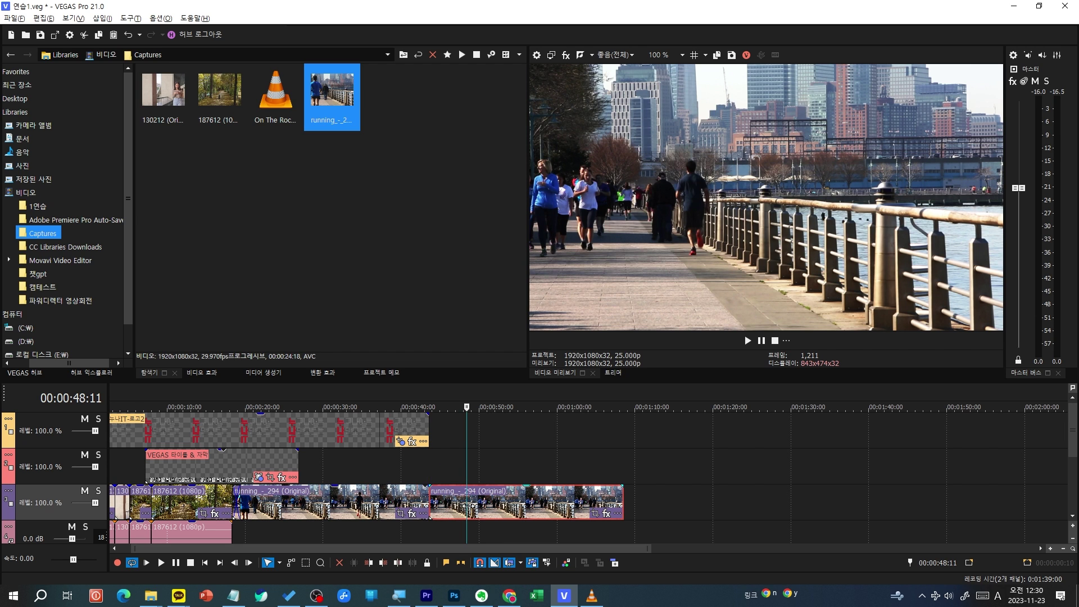
key(Delete)
click(424, 396)
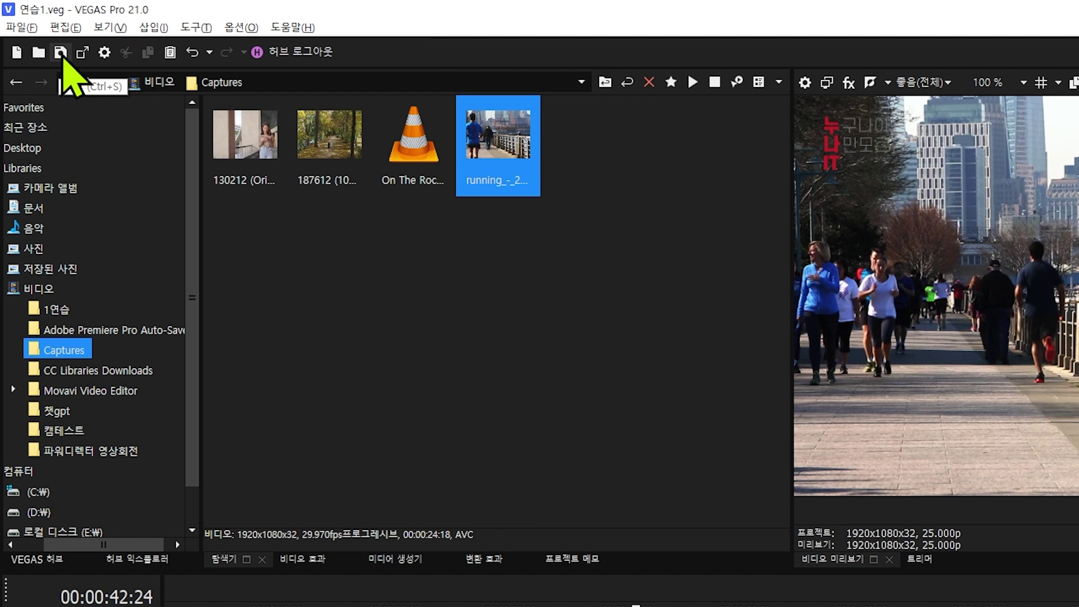
Save the project under the new name 연습.veg in the 캡처 folder
click(32, 27)
click(23, 132)
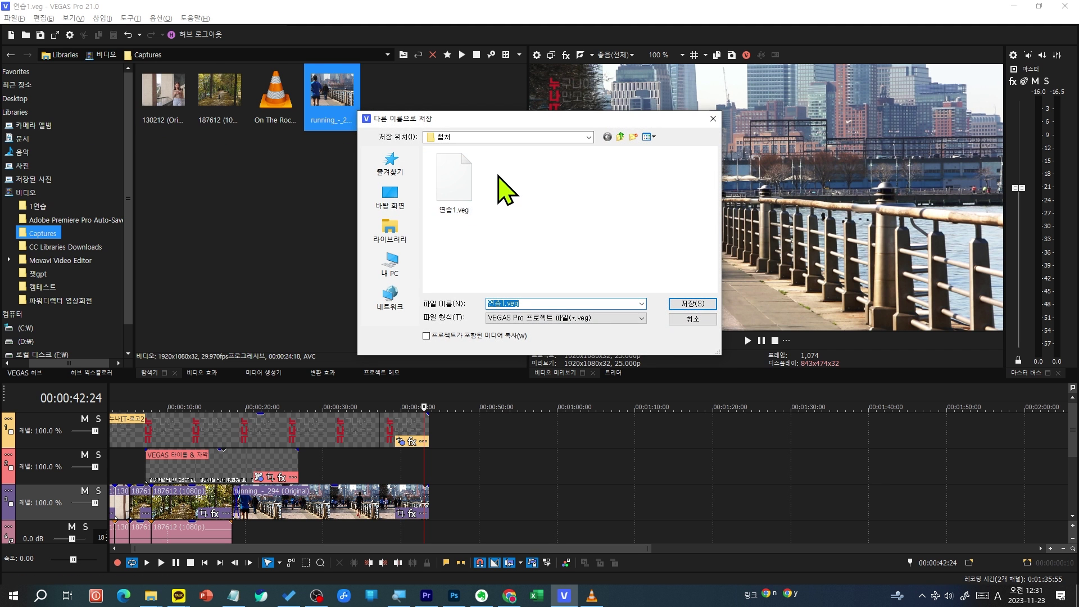
click(679, 281)
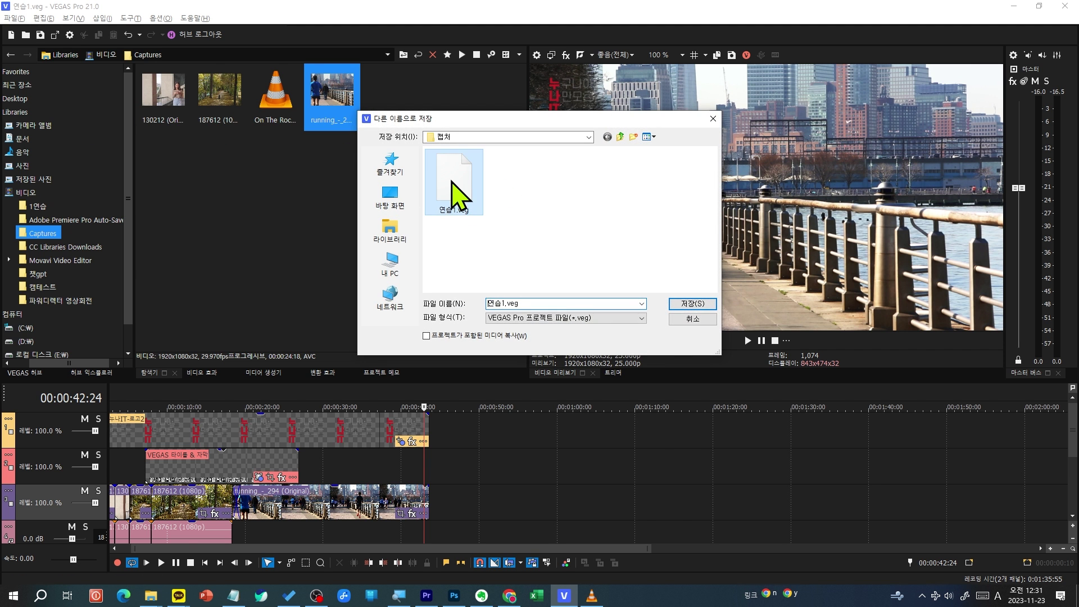
click(735, 462)
text(du)
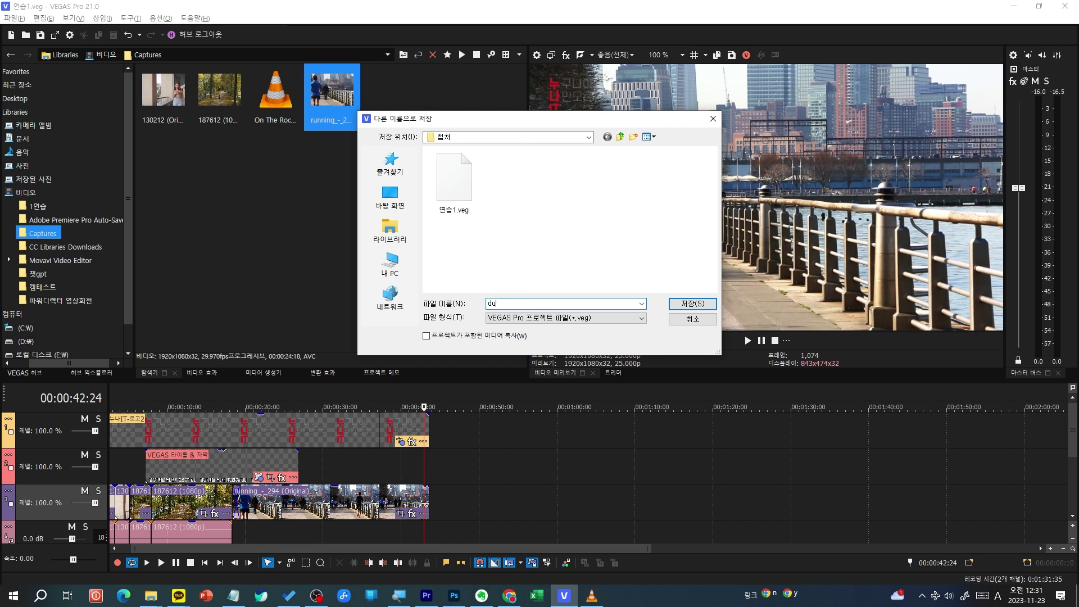
text(stmq)
key(Return)
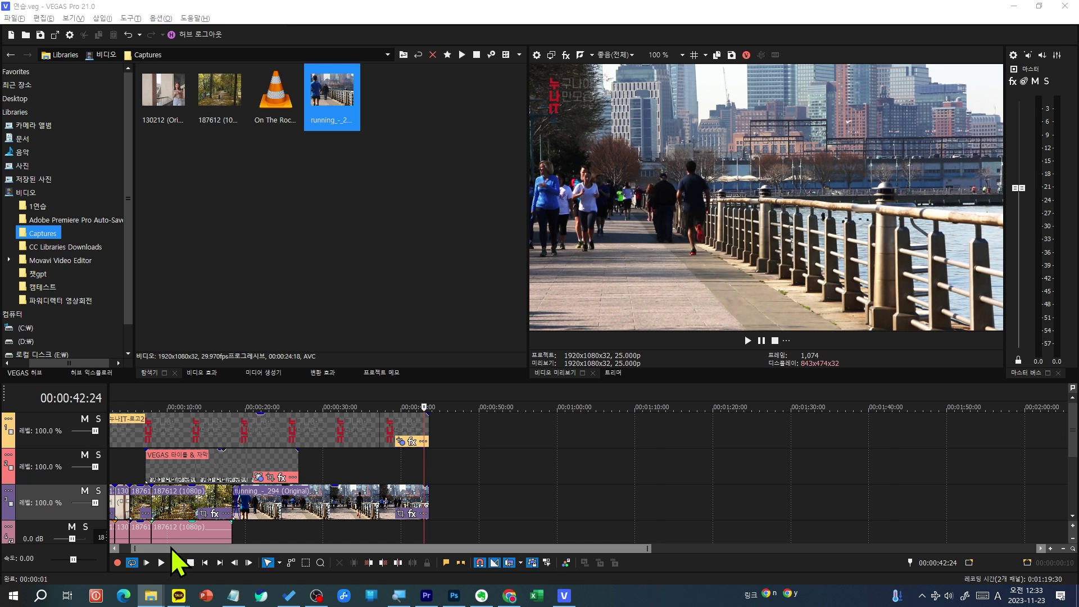
Try a time selection from 00:00:19:09 to 00:00:26:02, and set it to the whole project, 00:00:00:00 to 00:00:43:14
drag(175, 548, 161, 548)
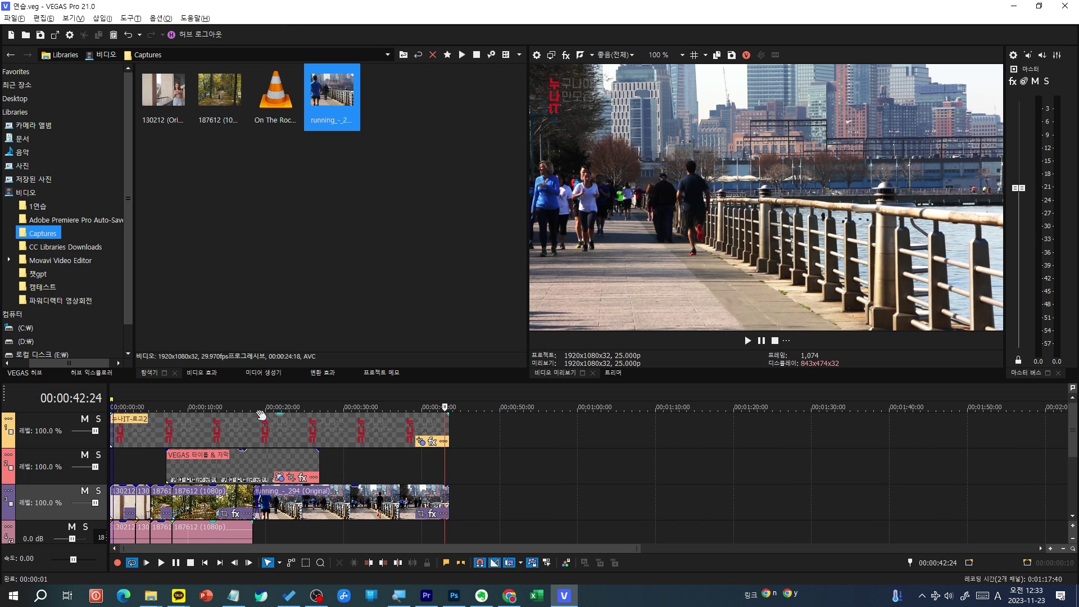
double_click(231, 391)
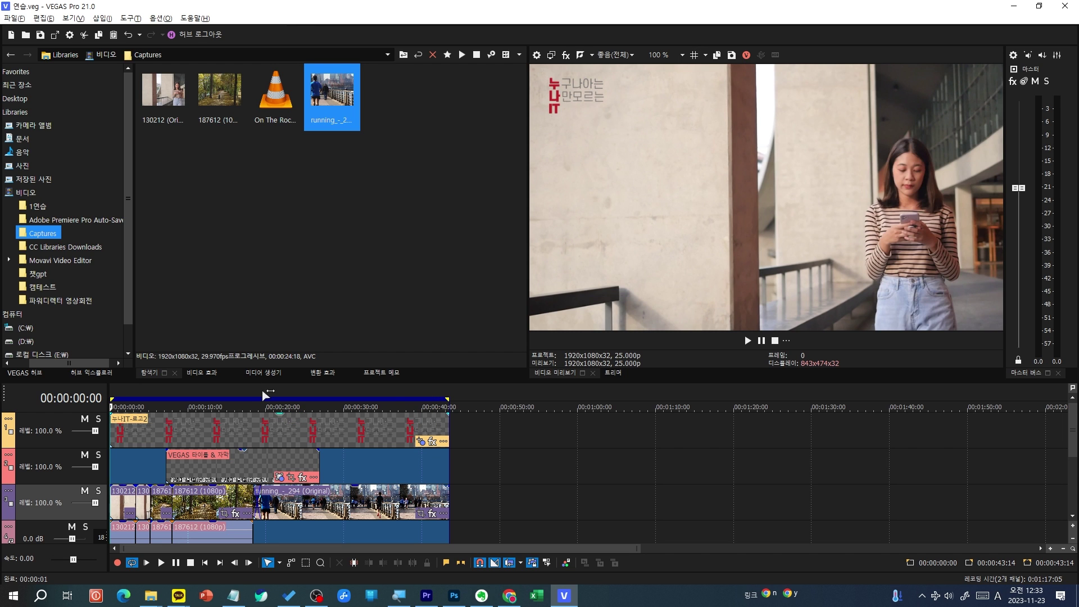
drag(262, 389, 313, 389)
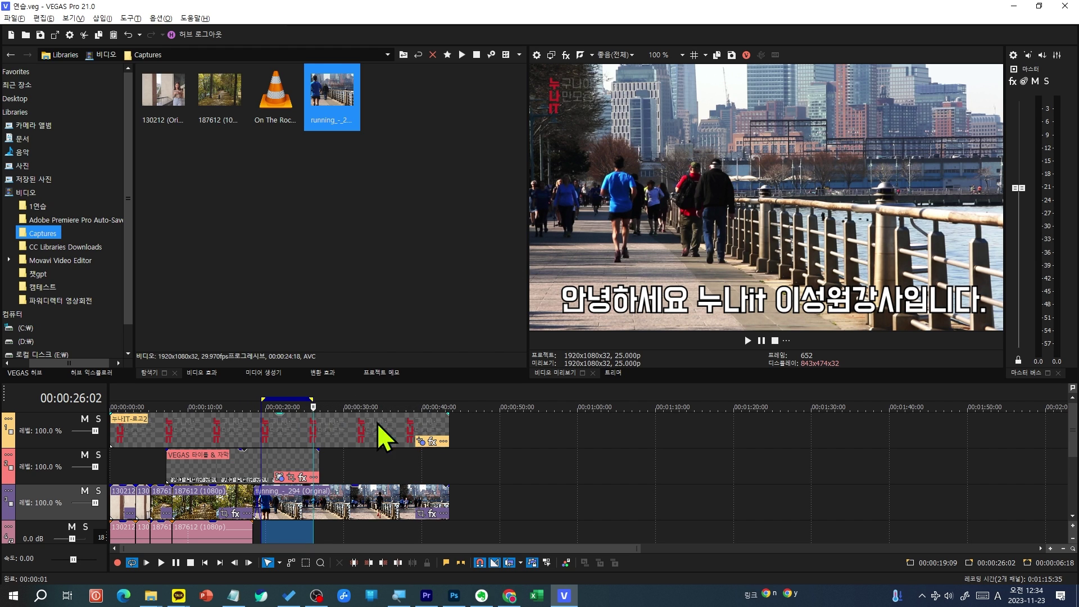
double_click(228, 391)
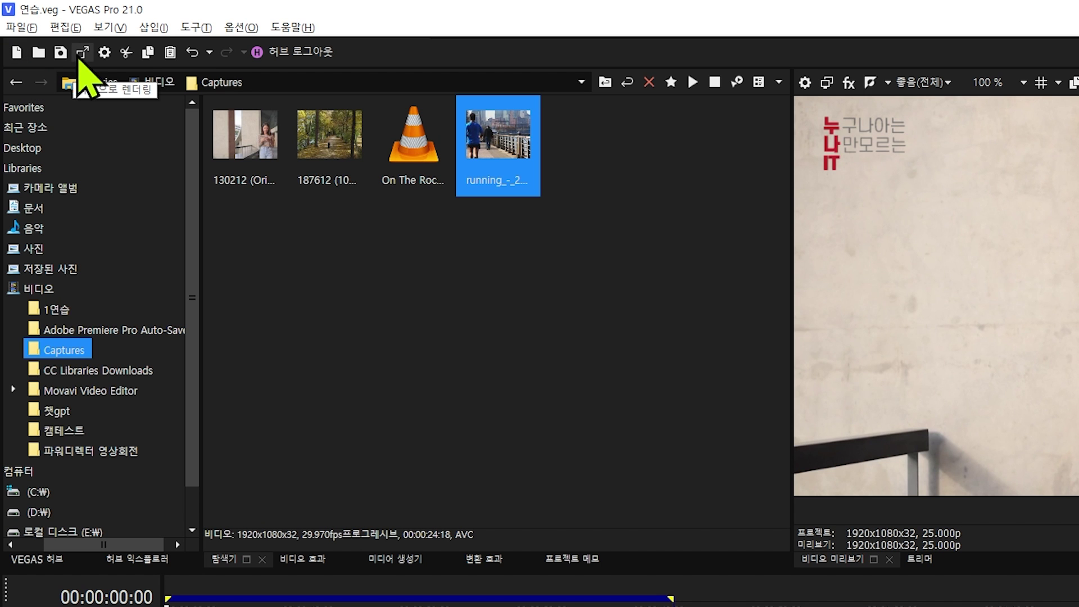
Render the project as MAGIX AVC/AAC MP4 with the 인터넷 HD 1080p 29.97fps template to 연습.mp4 in the Captures folder
click(24, 27)
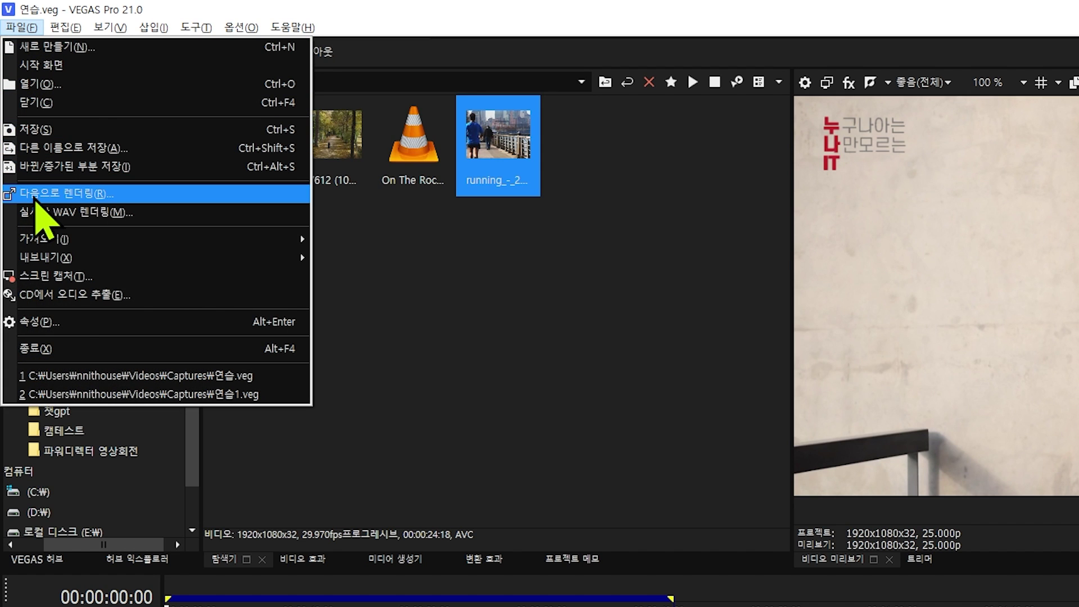
click(37, 197)
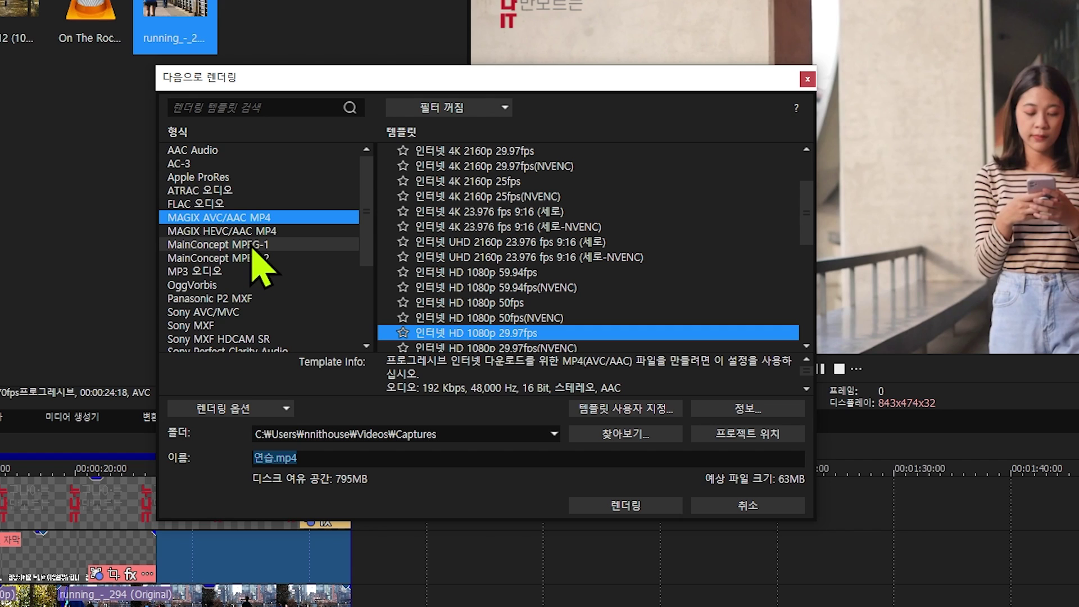
click(177, 221)
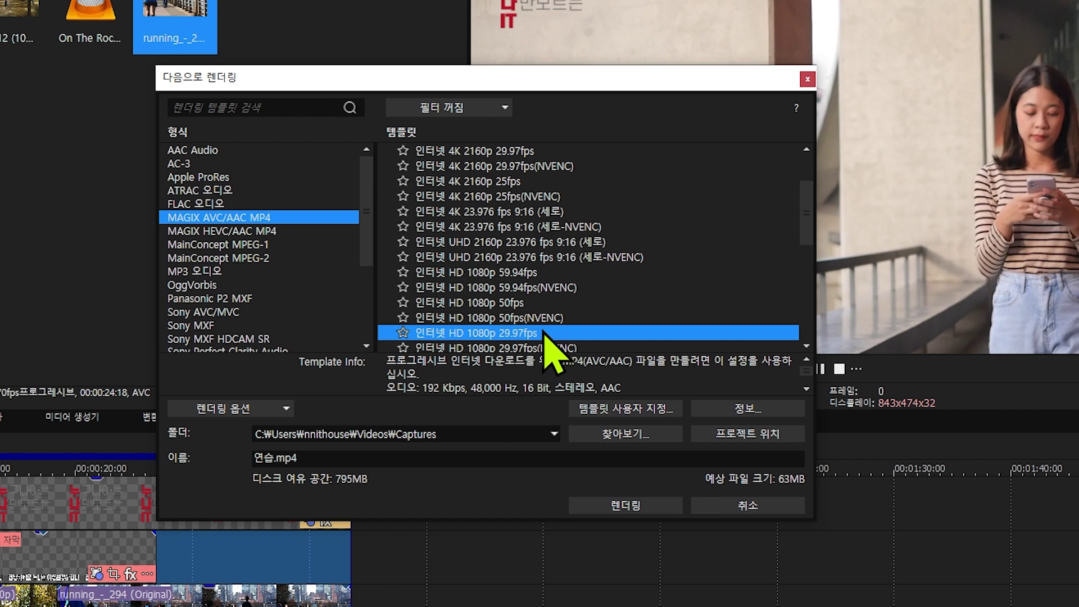
click(595, 434)
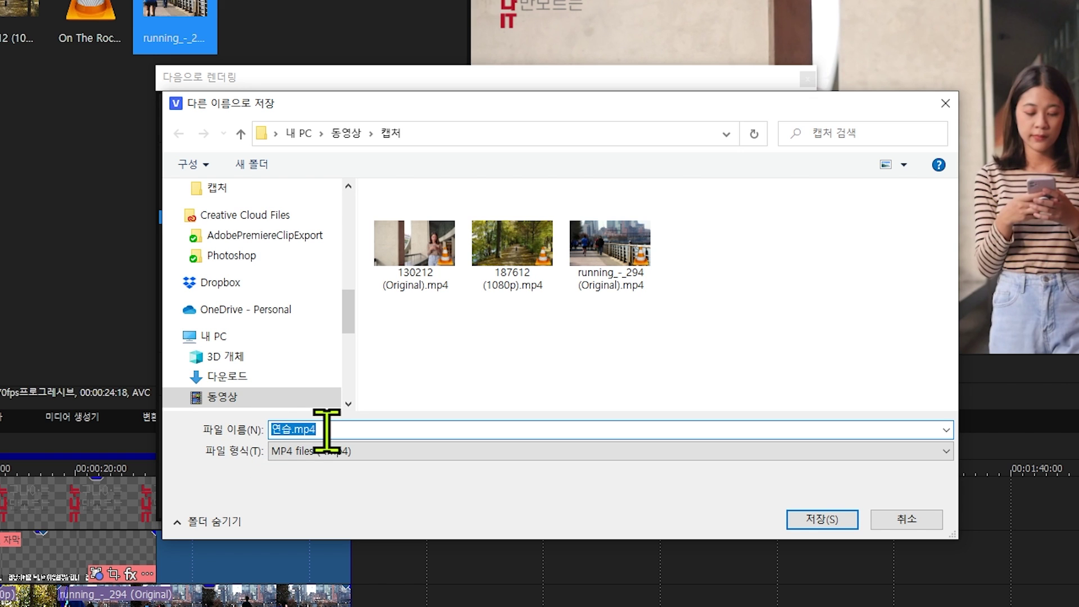
click(849, 521)
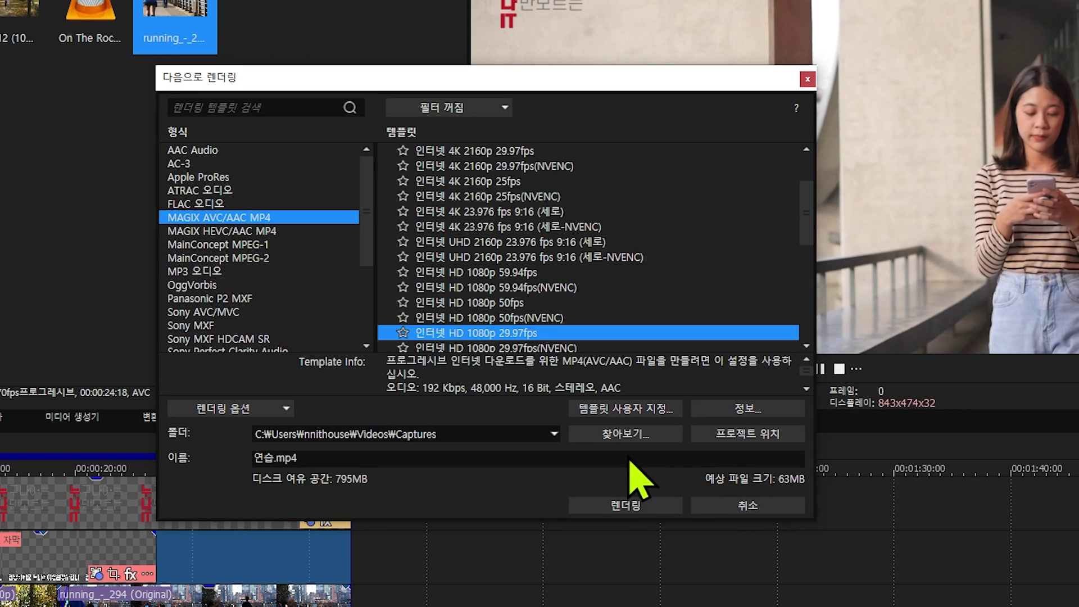
click(618, 509)
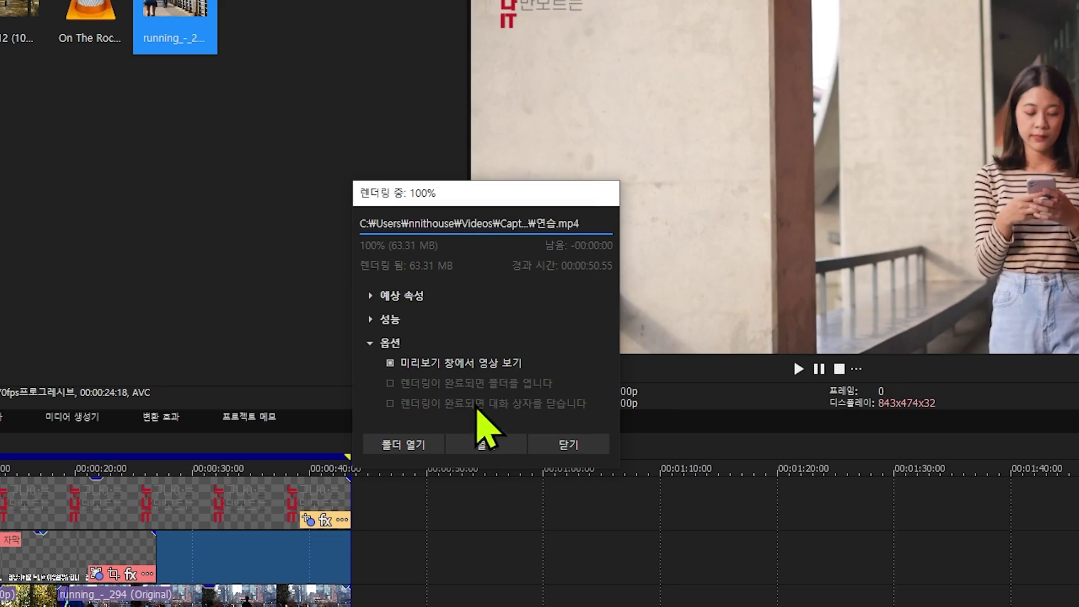
Open the rendered 연습.mp4 in VLC media player and skip ahead to check the captioned forest and running scenes
click(487, 445)
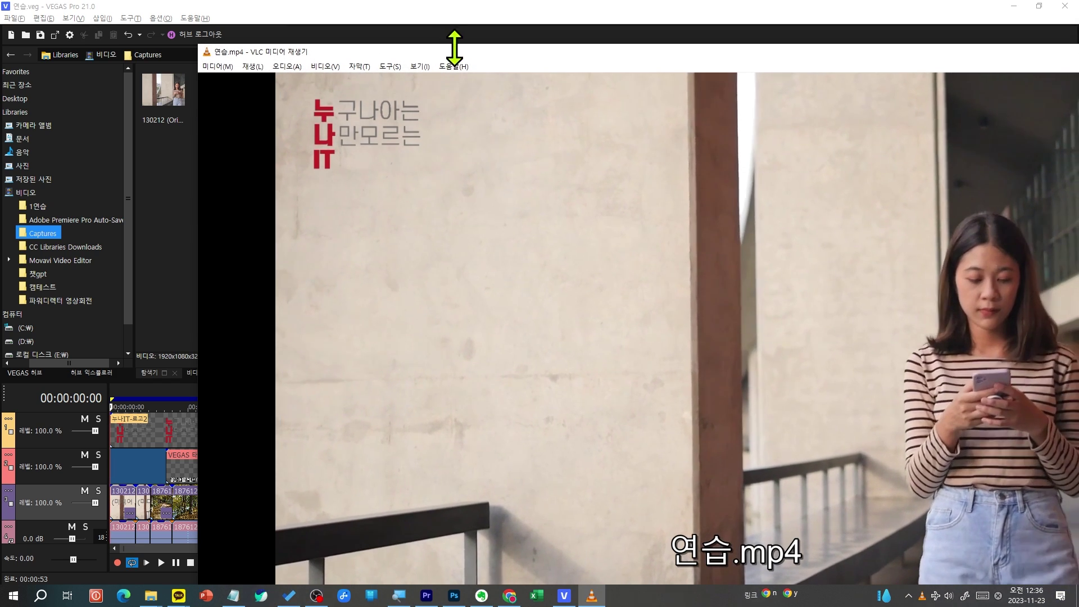
drag(457, 48, 264, 11)
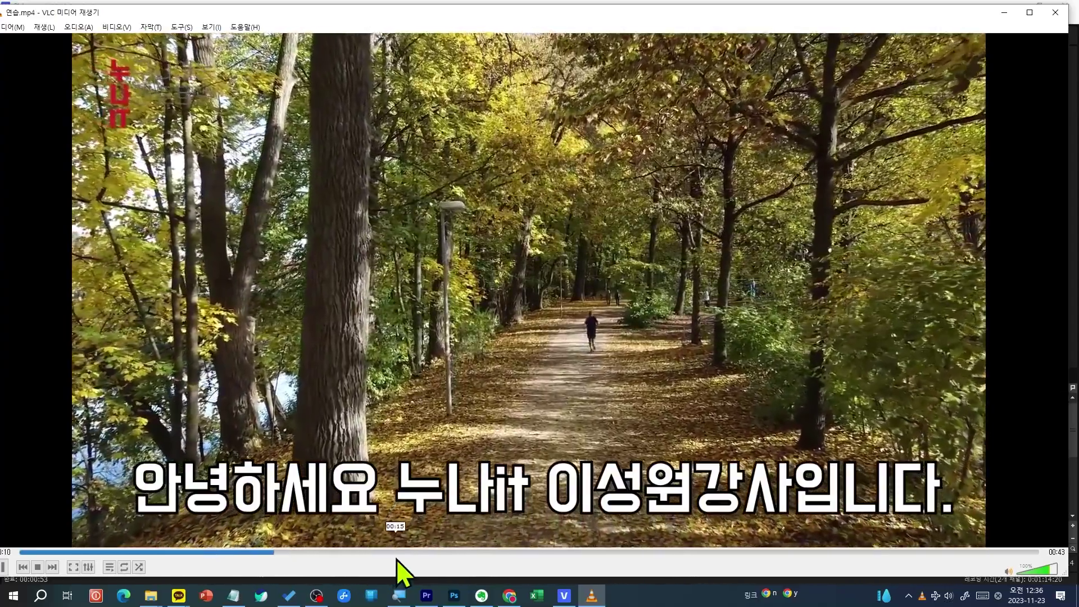
click(423, 555)
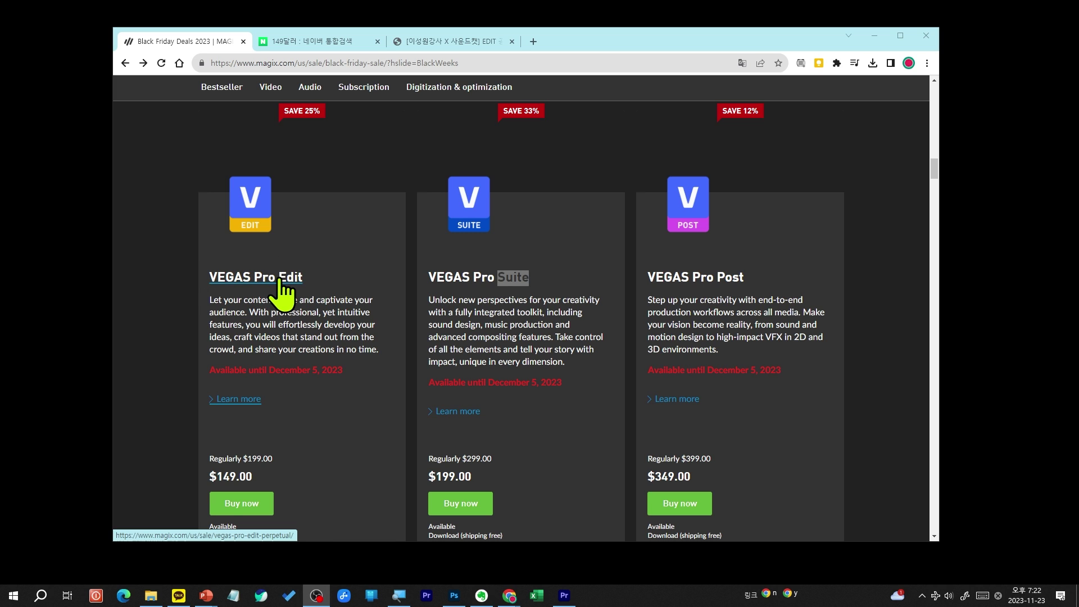
In the browser, examine the regular and sale prices of VEGAS Pro Edit and the Korean won conversion of 149 dollars
drag(248, 460, 259, 458)
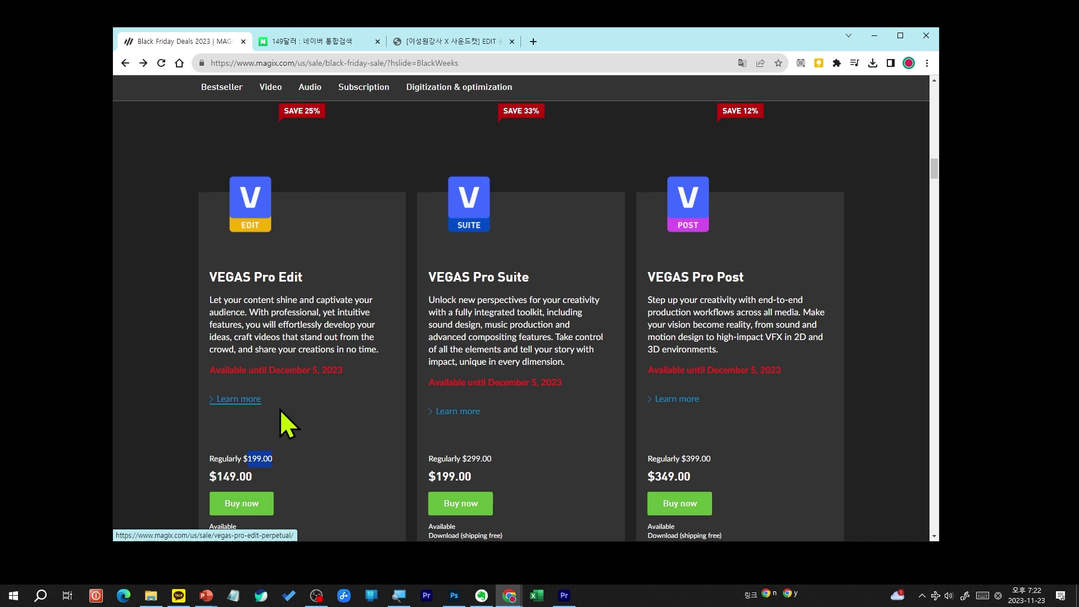
drag(222, 478, 212, 476)
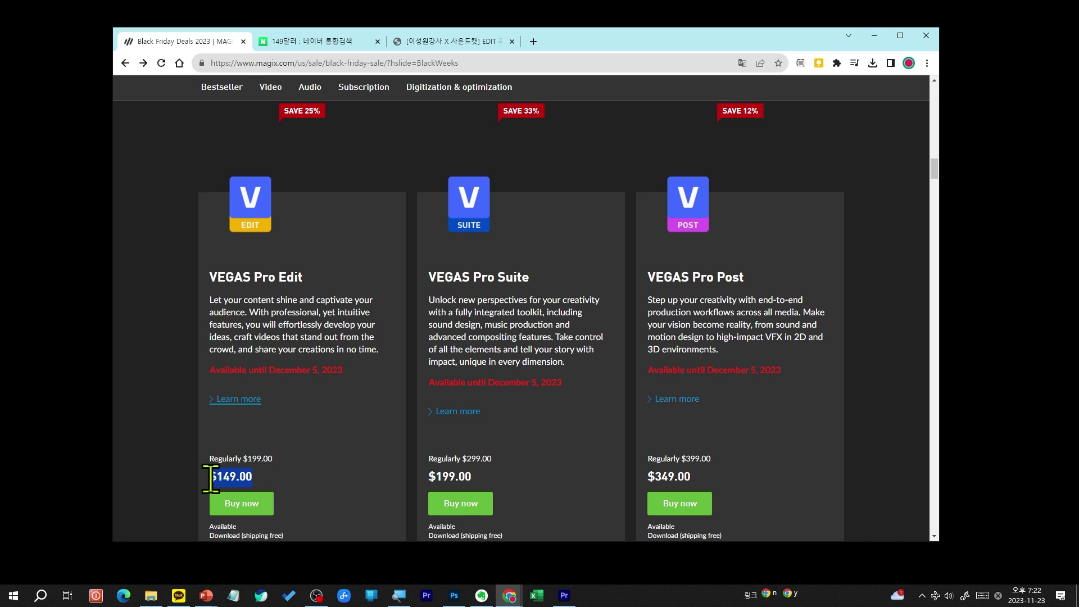
click(306, 42)
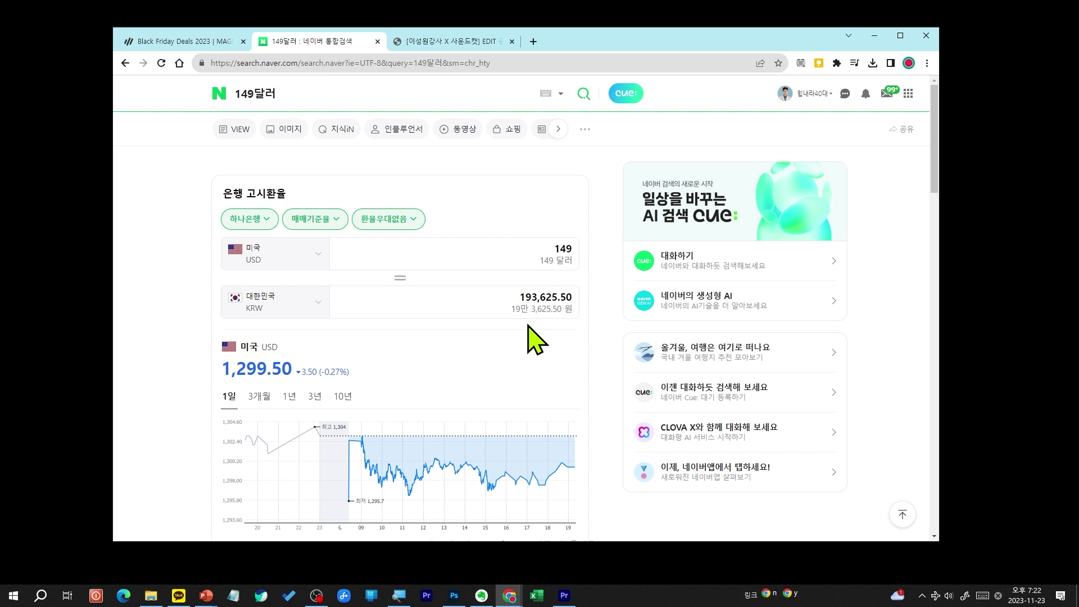
drag(518, 298, 549, 297)
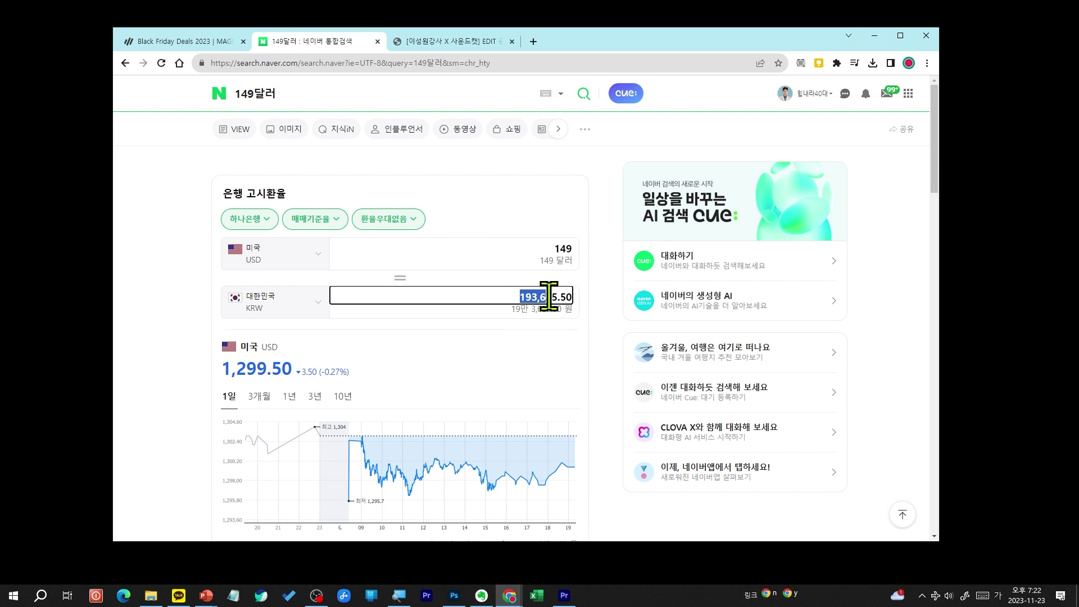
Compare the EDIT group-purchase listing on urban-sync.com with the VEGAS Pro Edit offer on the MAGIX sale page
click(457, 47)
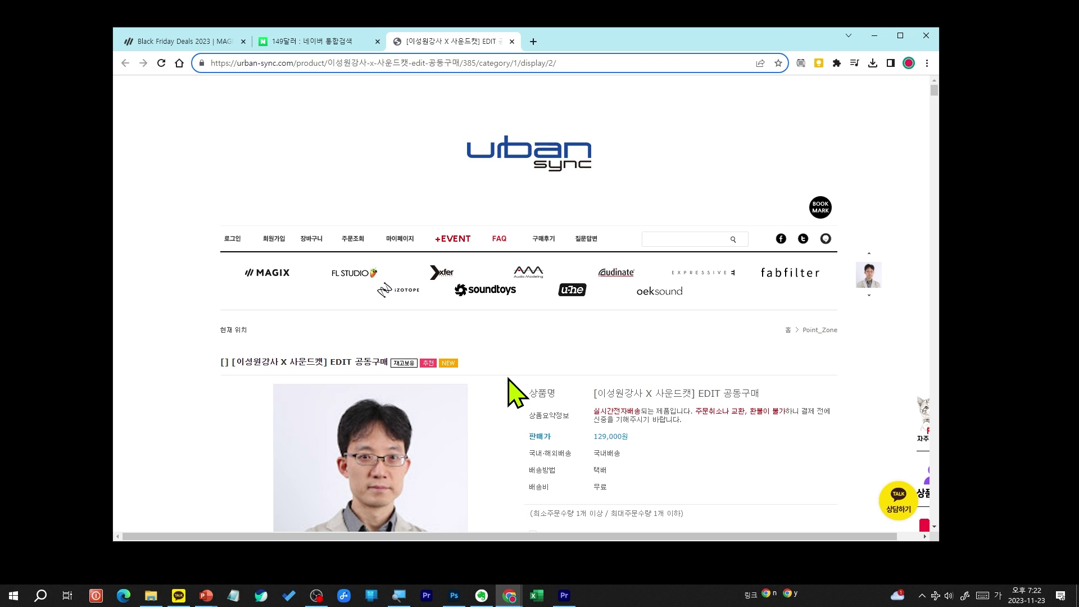
scroll(511, 389, down, 3)
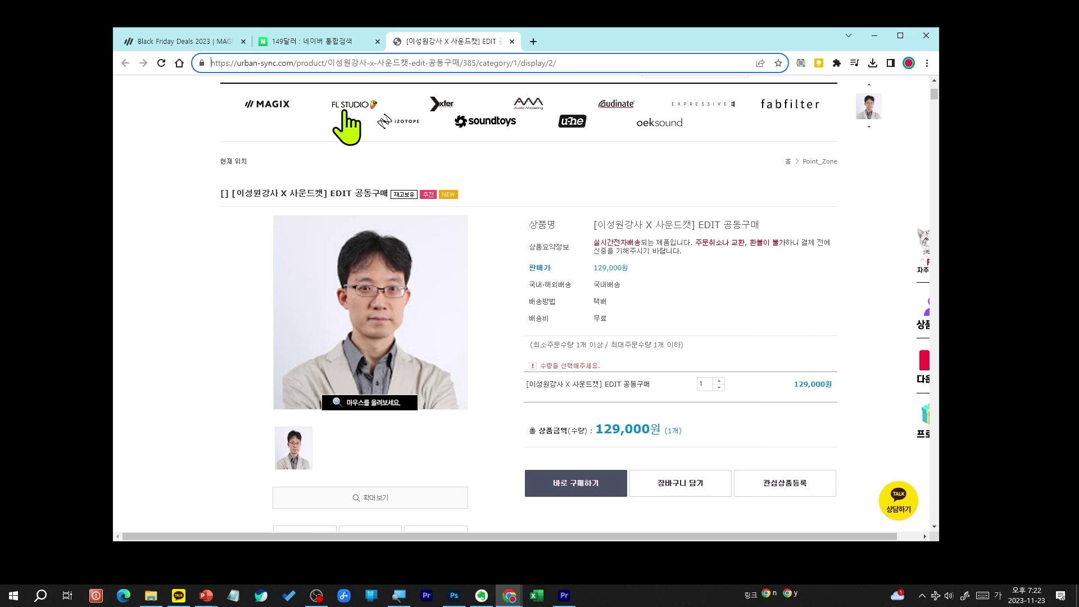
click(222, 41)
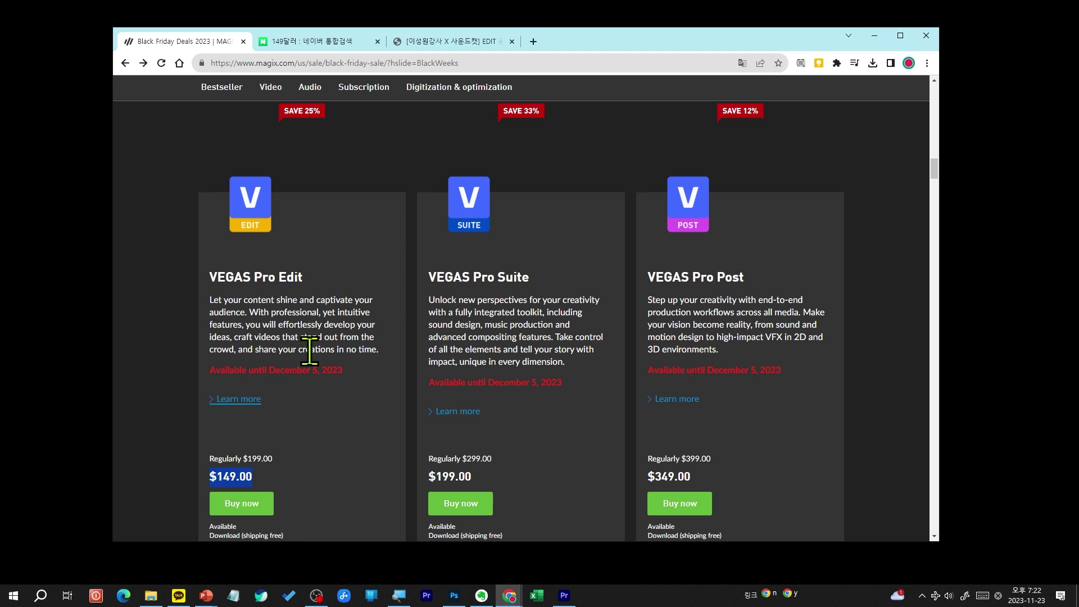
click(476, 43)
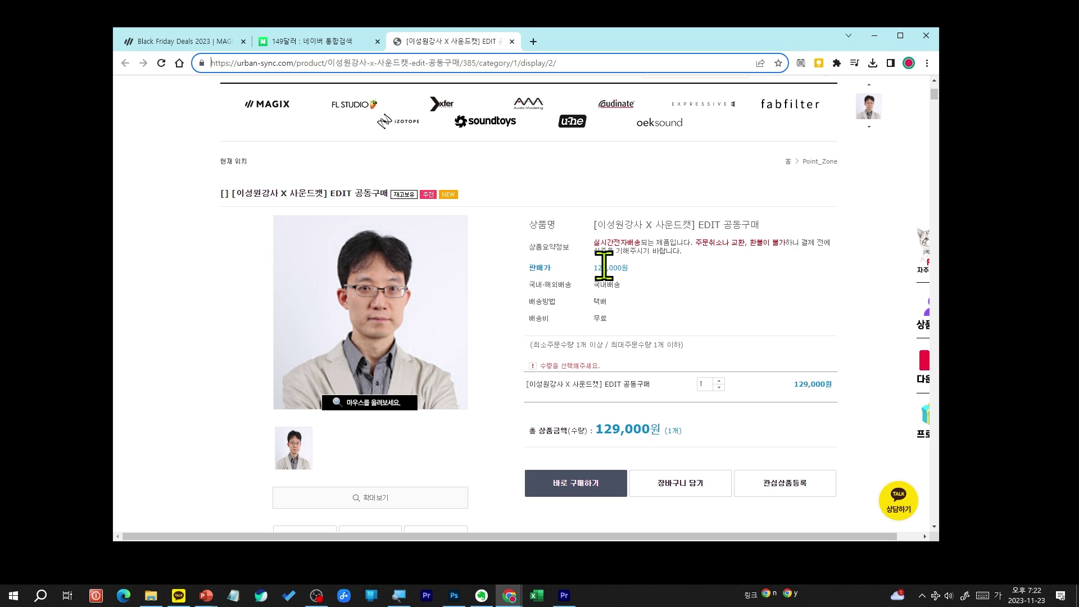
Highlight the sale price on the EDIT group-purchase listing and return to the beginning of the product page
drag(594, 269, 630, 270)
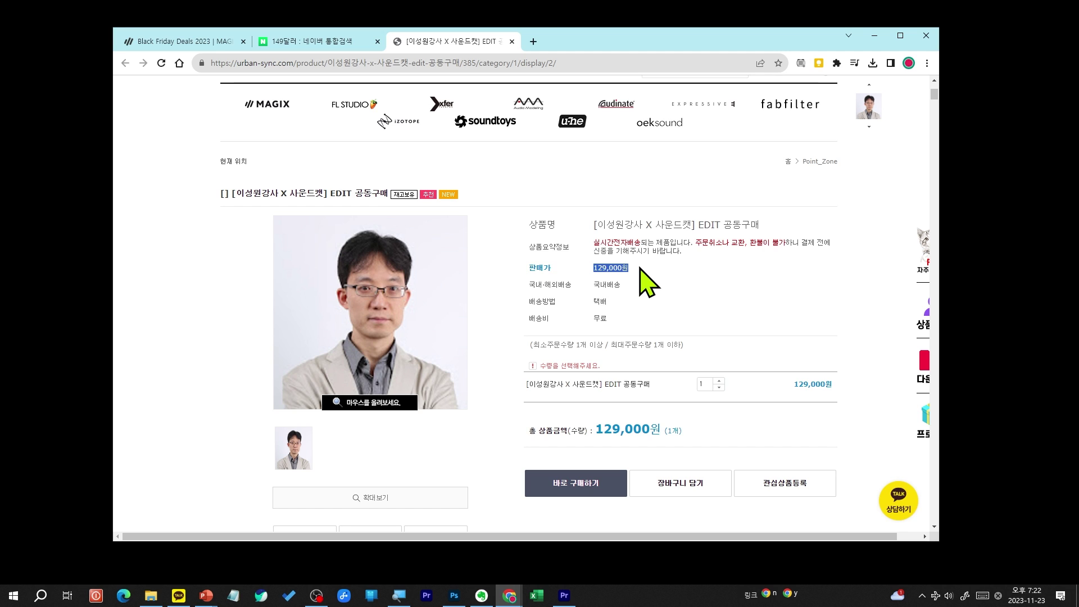
scroll(648, 283, up, 3)
click(574, 373)
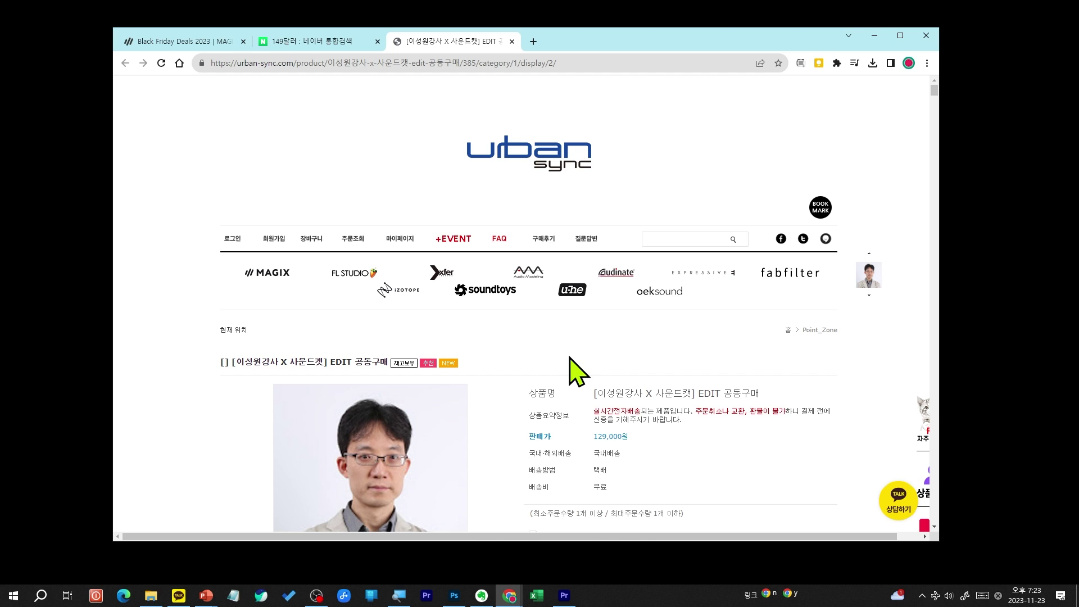
Examine the 베가스 프로 구성 section on the product page, comparing the programs included in VEGAS Pro 21 EDIT, SUITE and POST
scroll(569, 357, down, 20)
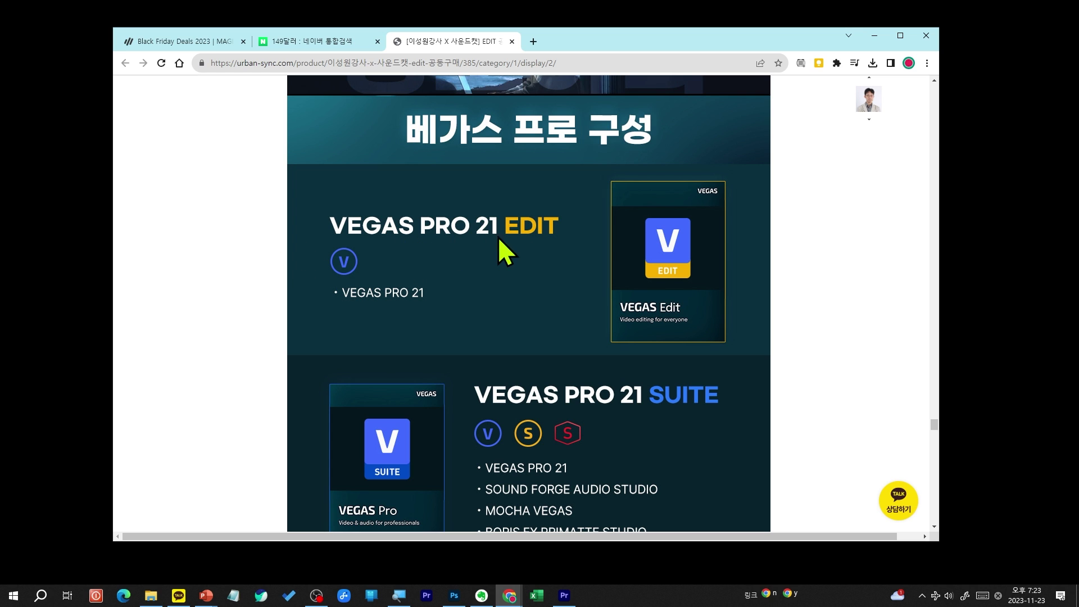
scroll(674, 410, down, 3)
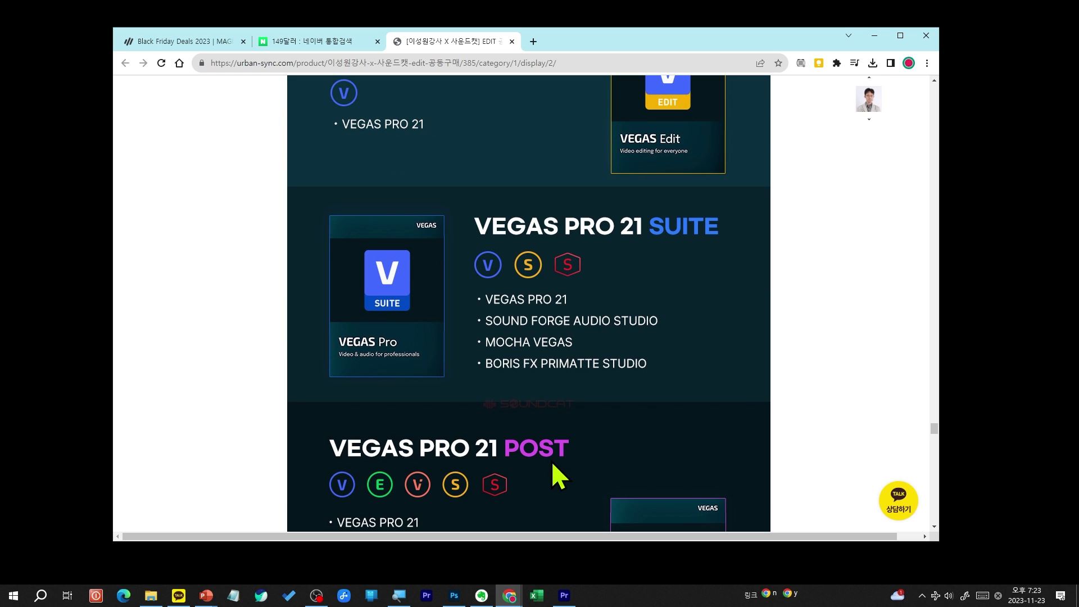
scroll(556, 467, up, 3)
scroll(564, 456, down, 3)
scroll(556, 467, up, 3)
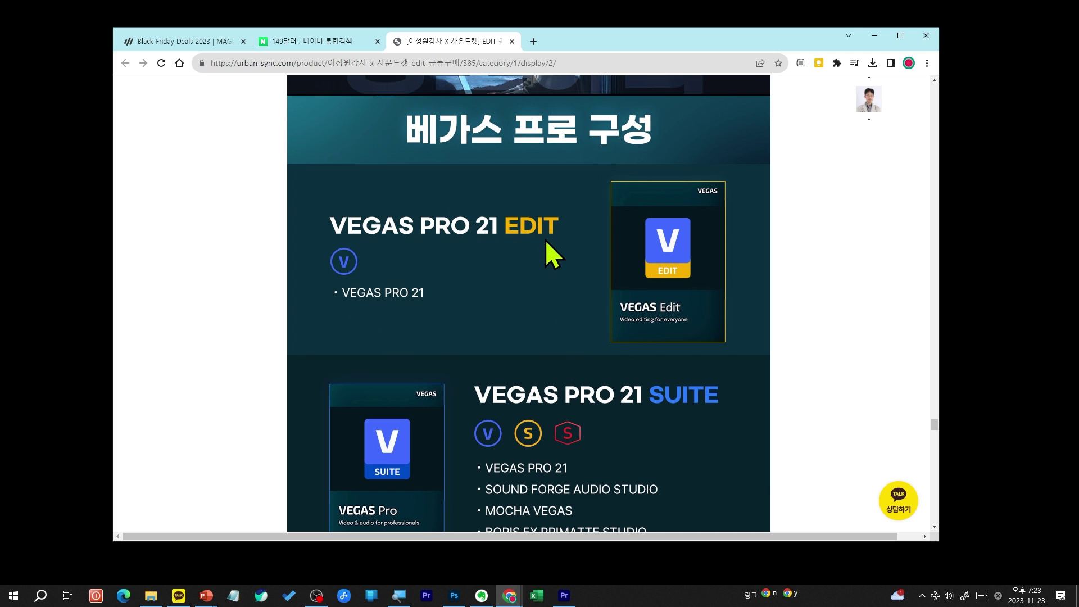
scroll(545, 239, down, 3)
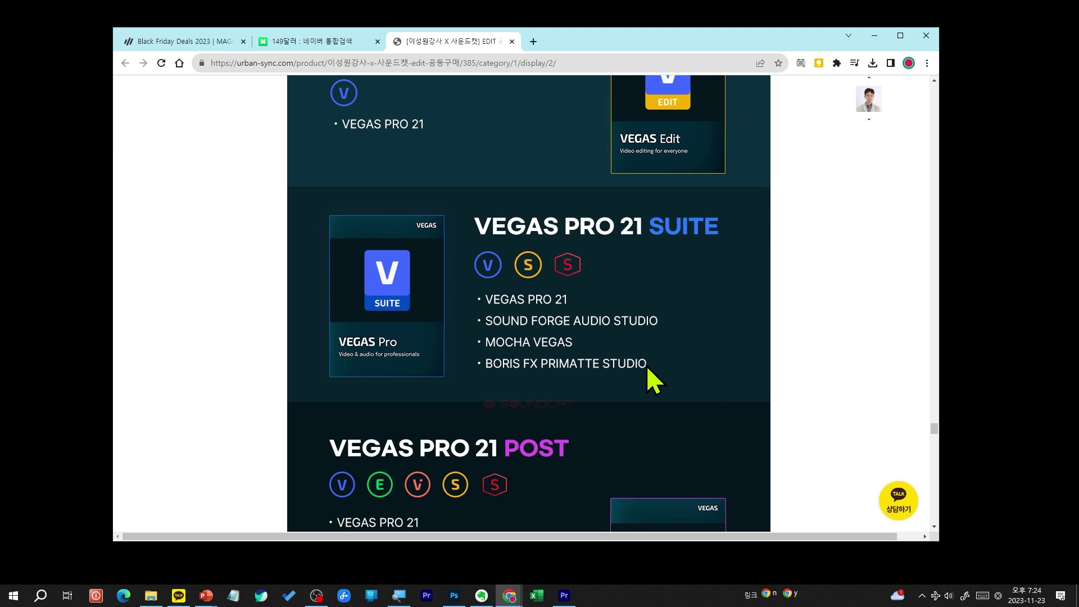
scroll(656, 264, down, 3)
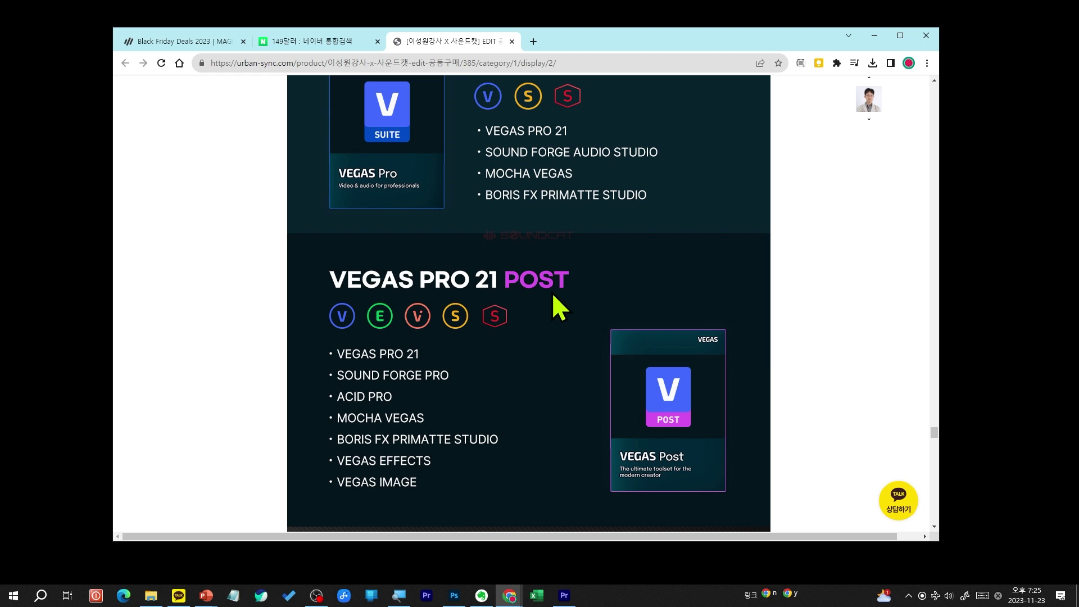
scroll(552, 296, up, 6)
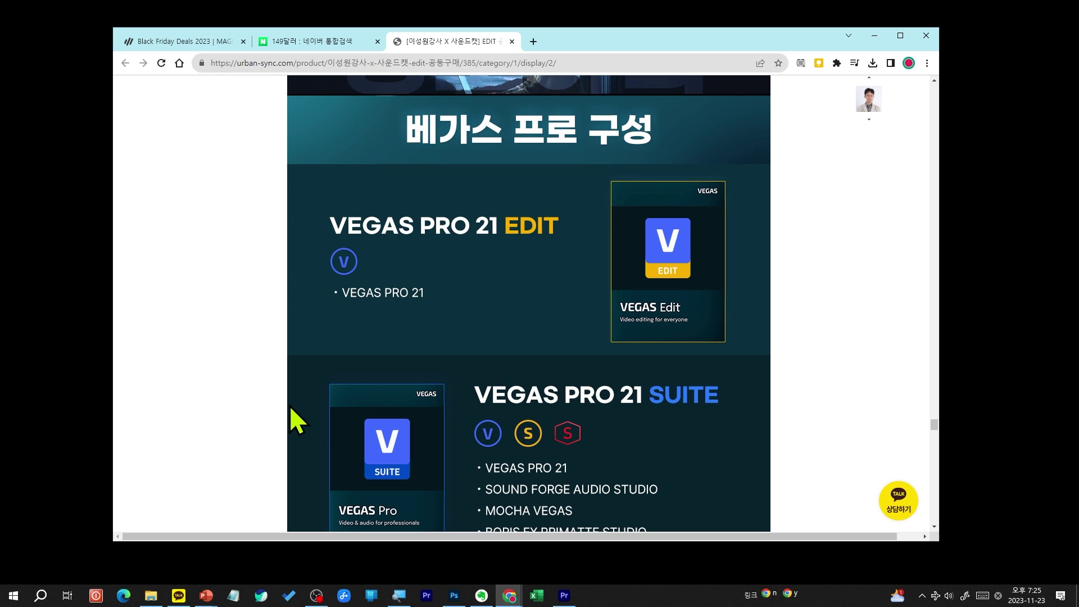
scroll(297, 418, down, 3)
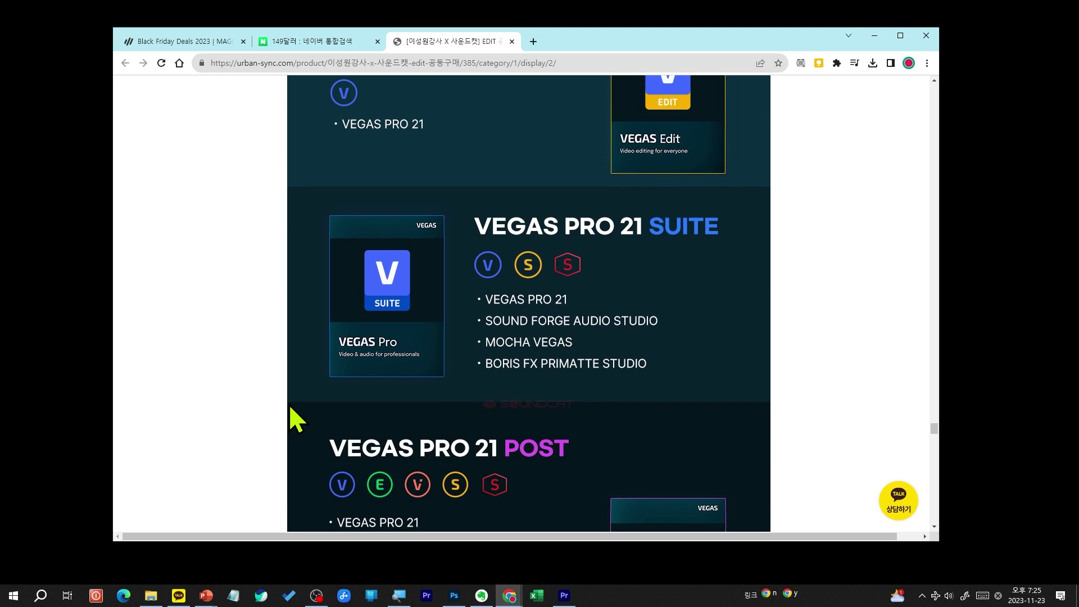
scroll(296, 419, down, 3)
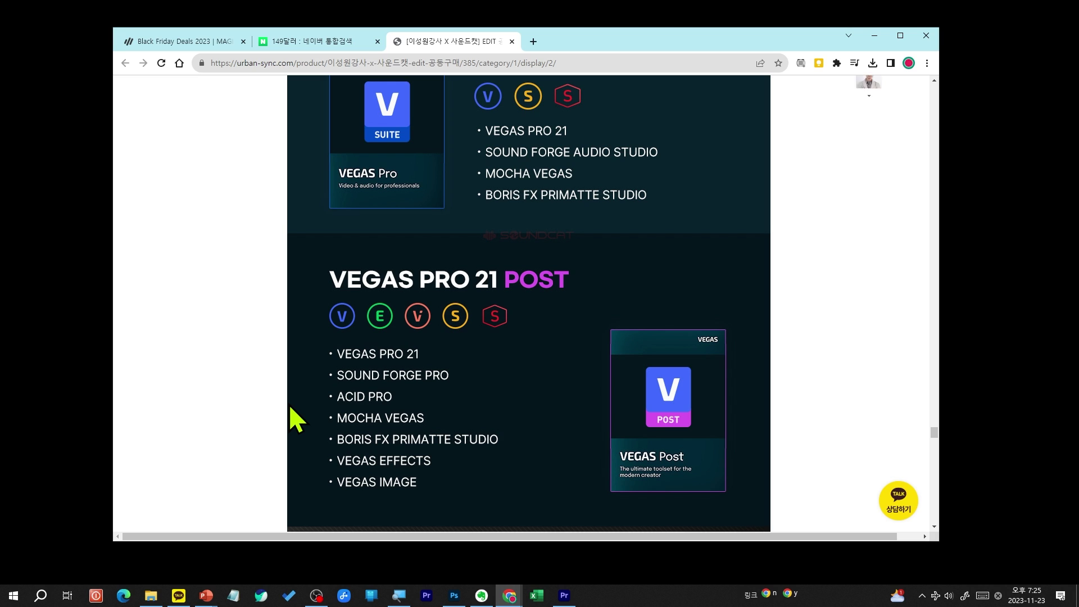